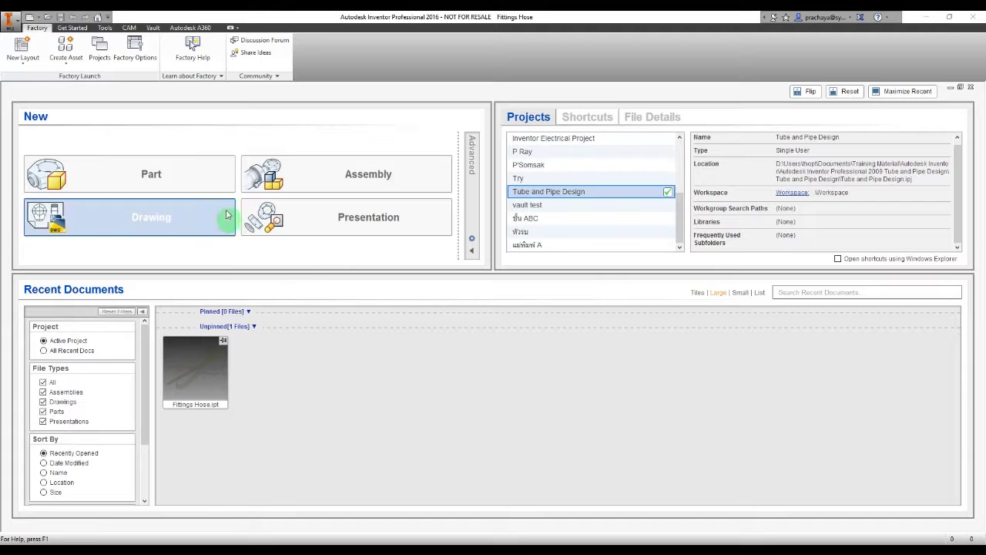
Open the Projects manager and reveal the Configure Content Center Libraries option.
left_click(100, 56)
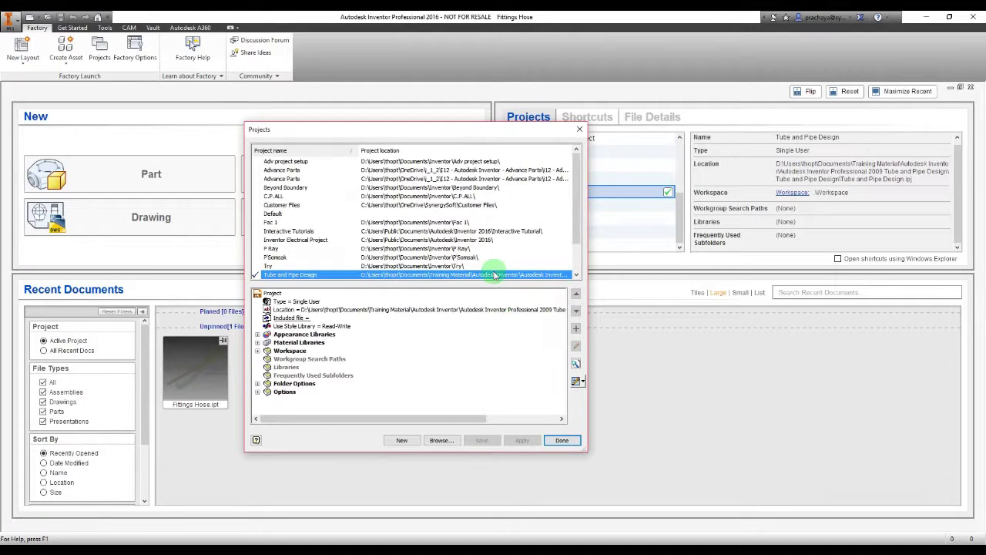
scroll(496, 275, "down", 1)
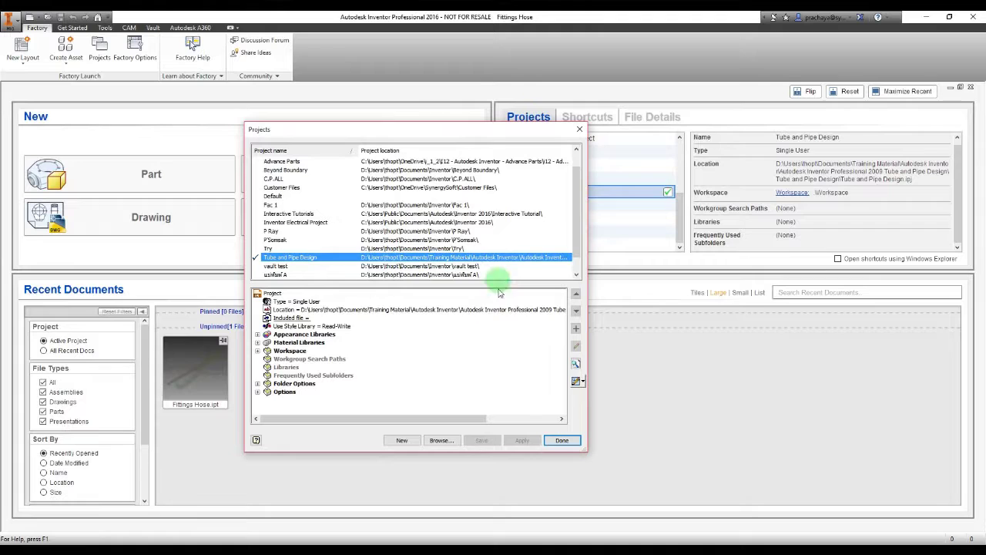
left_click(583, 384)
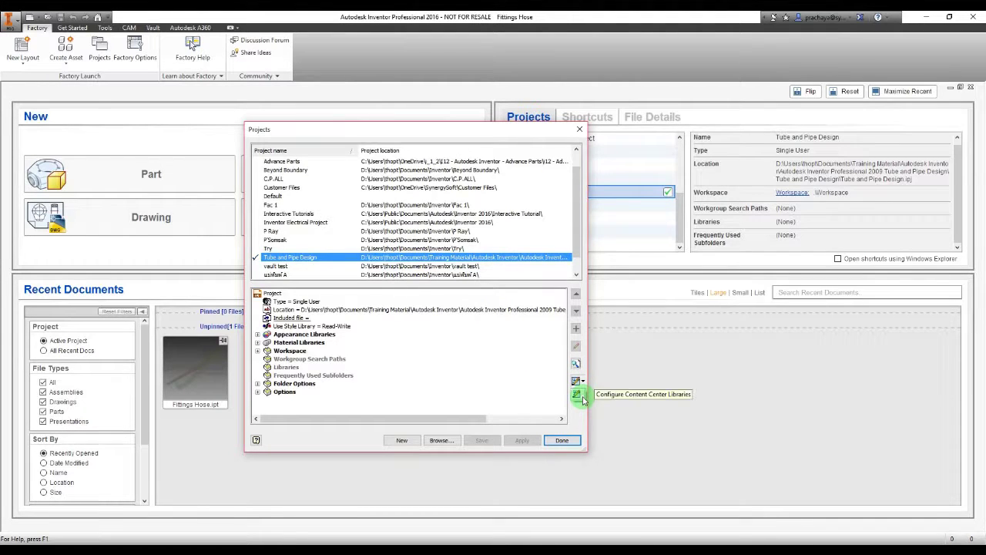
In Configure Libraries, select the Inventor ANSI and Feature entries and start a new library.
left_click(578, 395)
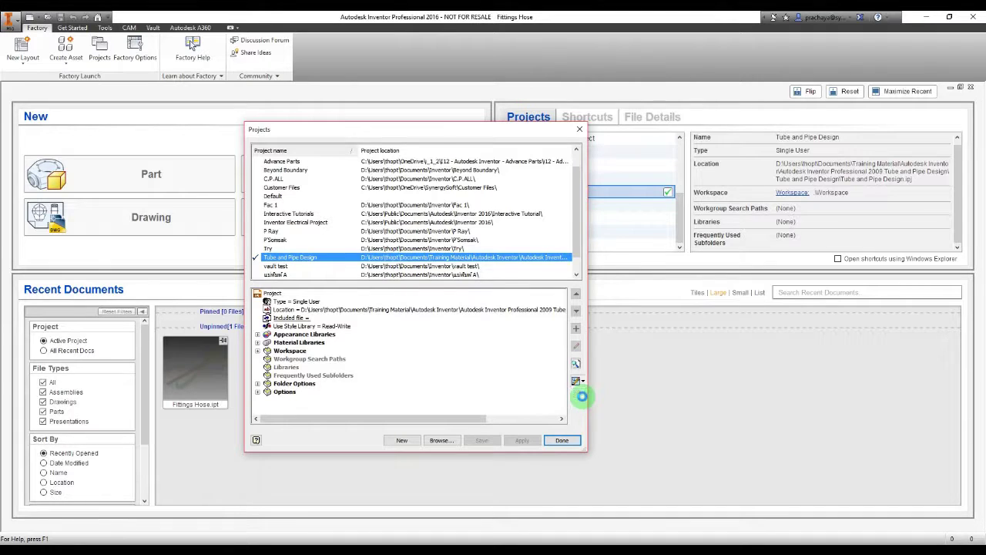
scroll(483, 264, "down", 1)
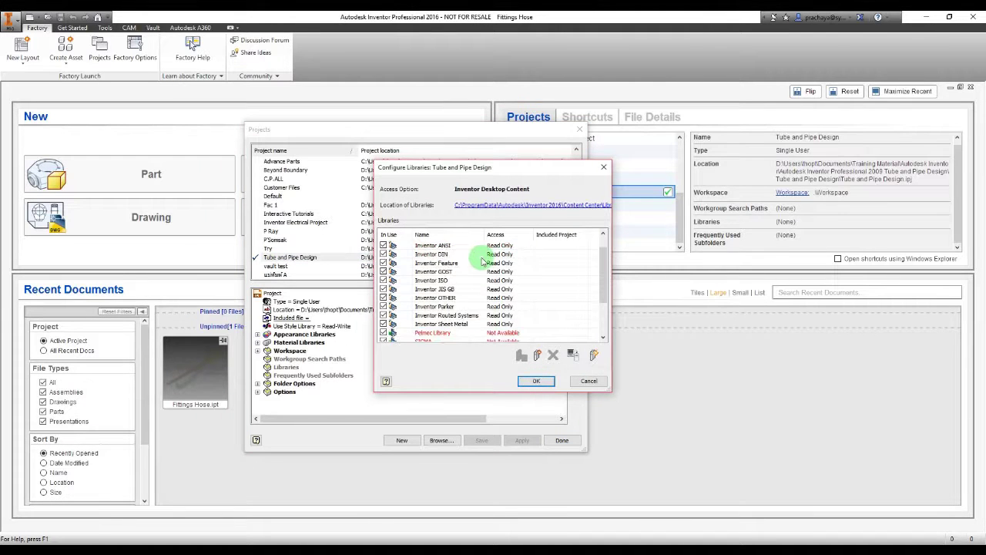
left_click(461, 246)
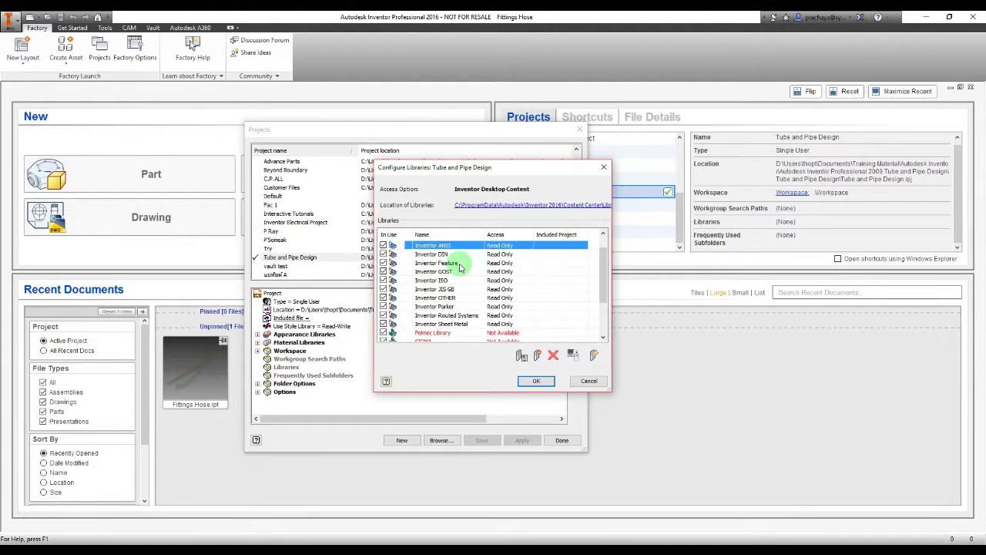
left_click(461, 263)
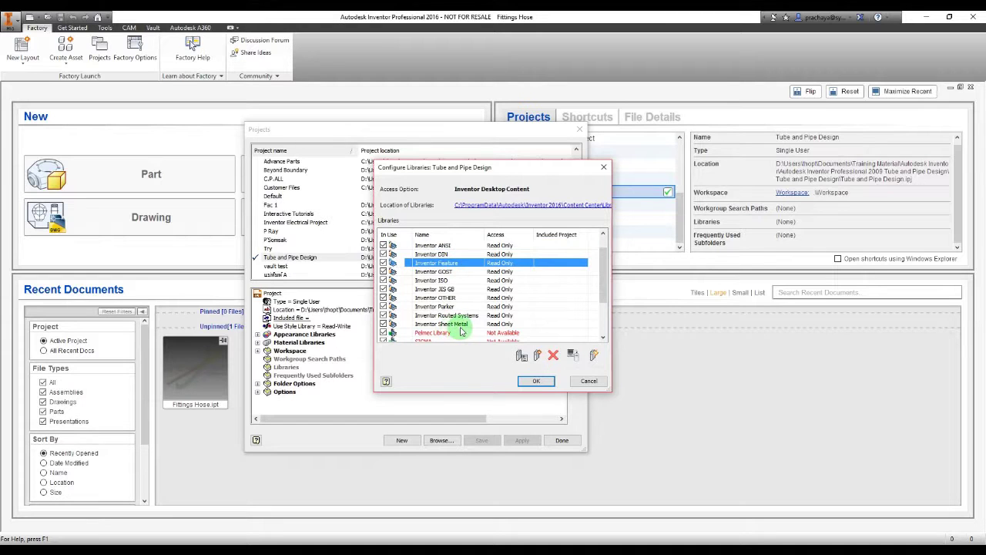
left_click(539, 356)
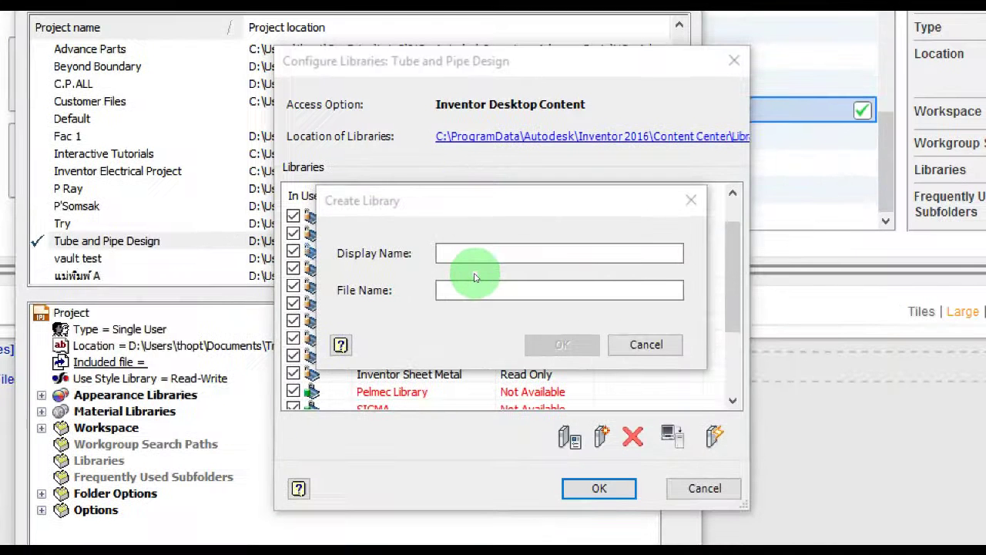
Enter 'My Tube_Pipe' as the library display name and create the library.
left_click(466, 254)
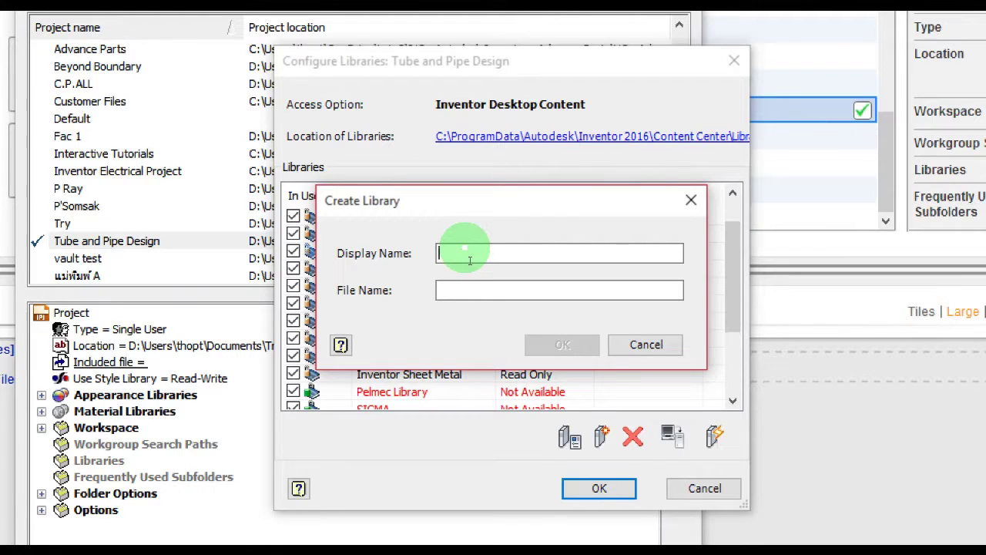
type("mY")
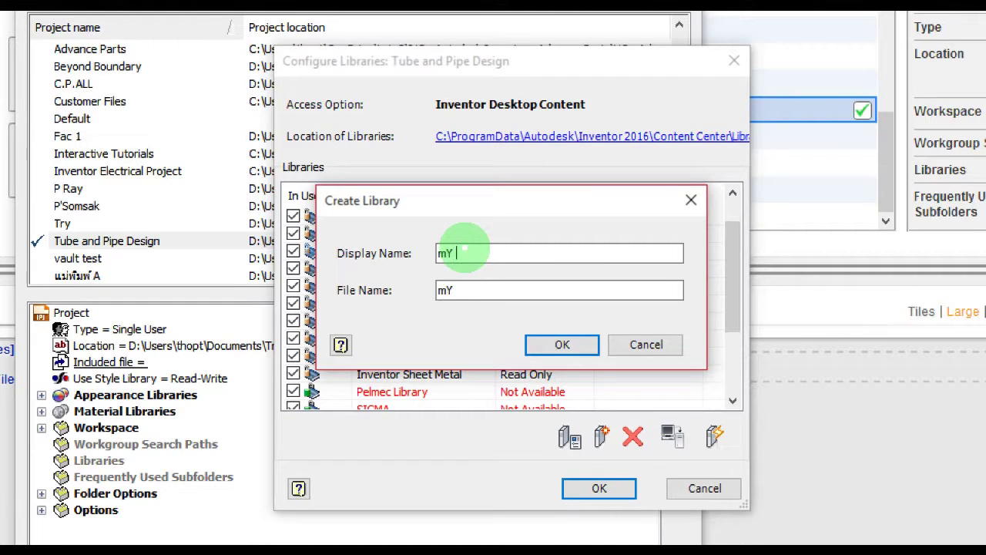
key("BackSpace")
key("BackSpace")
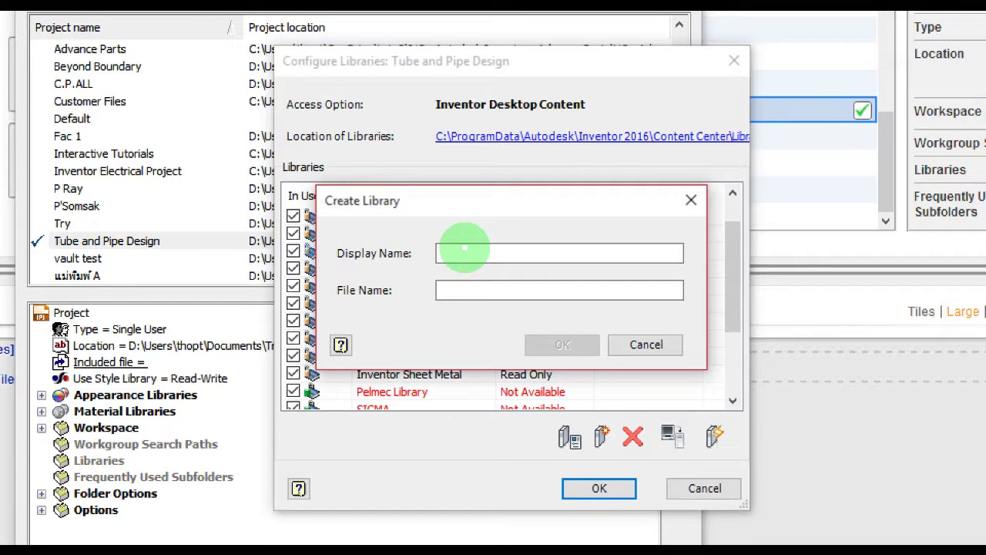
type("My ")
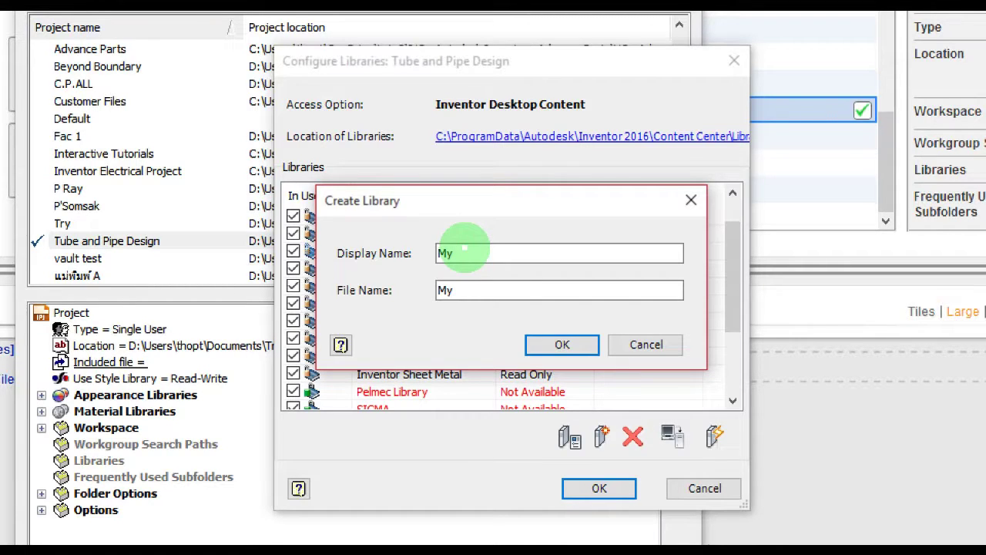
type("Tube_")
type("Pipe")
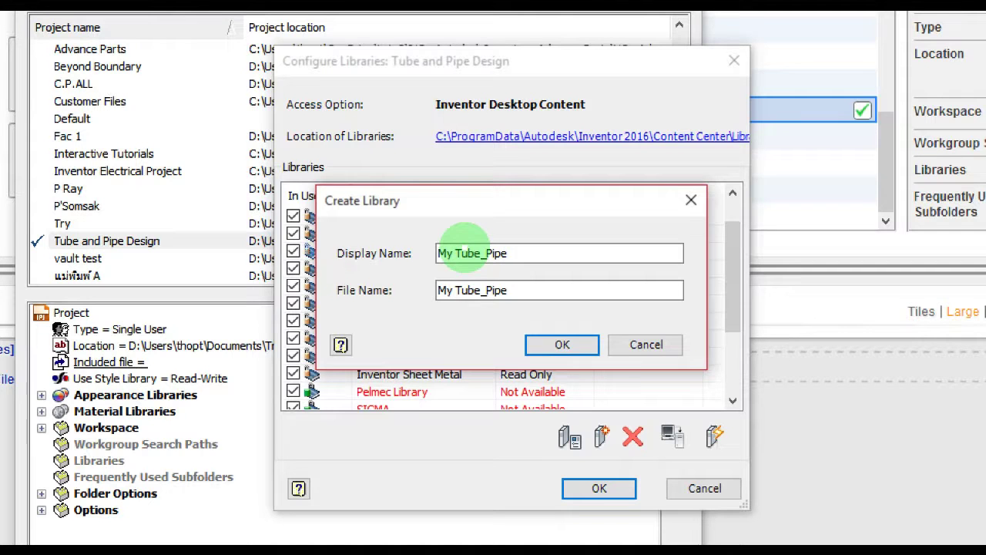
left_click(562, 344)
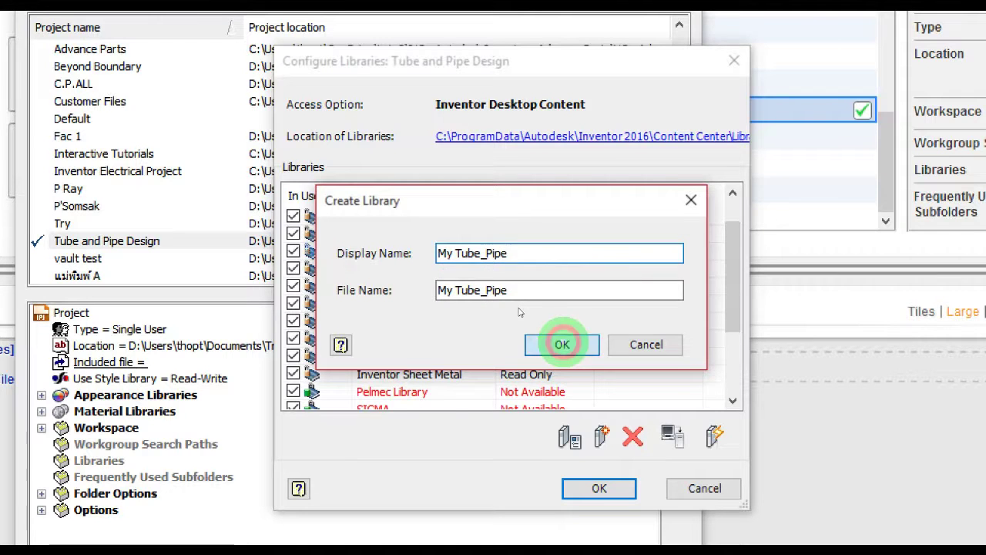
scroll(563, 340, "down", 3)
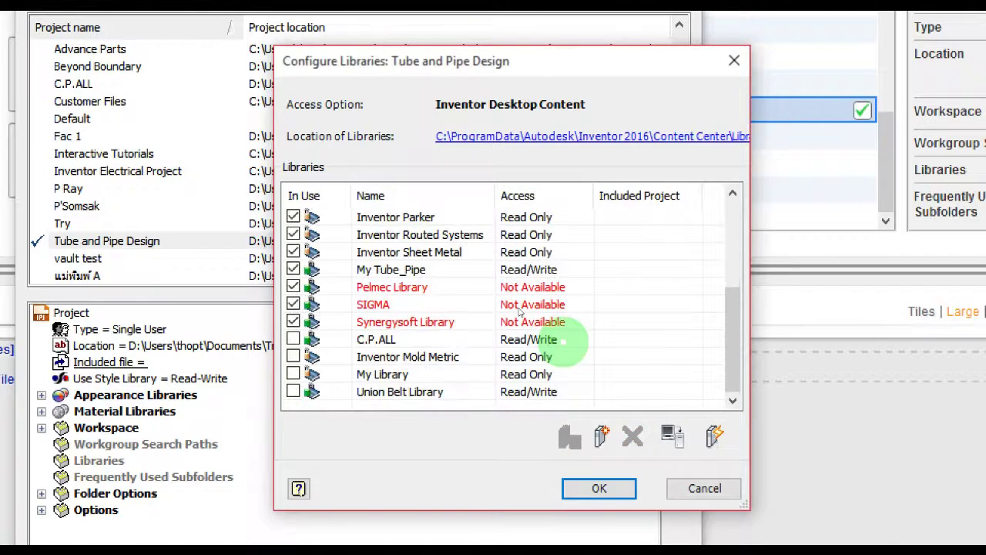
Accept the My Tube_Pipe library configuration, save the Tube and Pipe Design project, and close the Projects dialog.
left_click(431, 275)
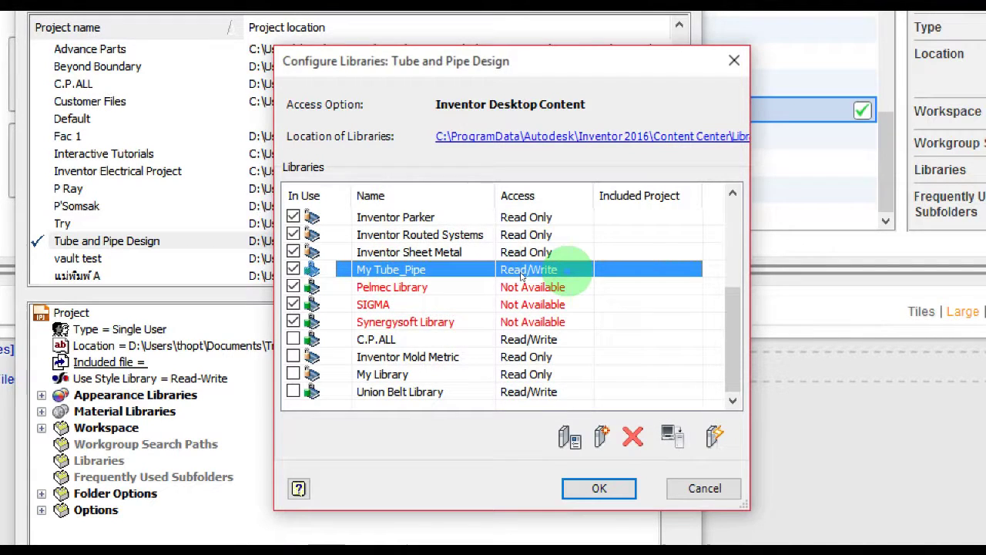
left_click(599, 488)
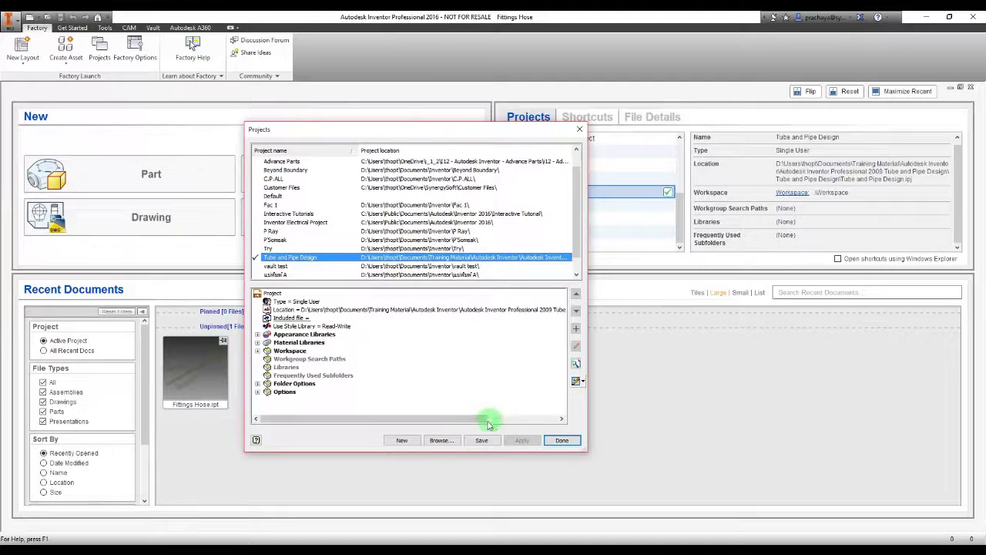
left_click(483, 441)
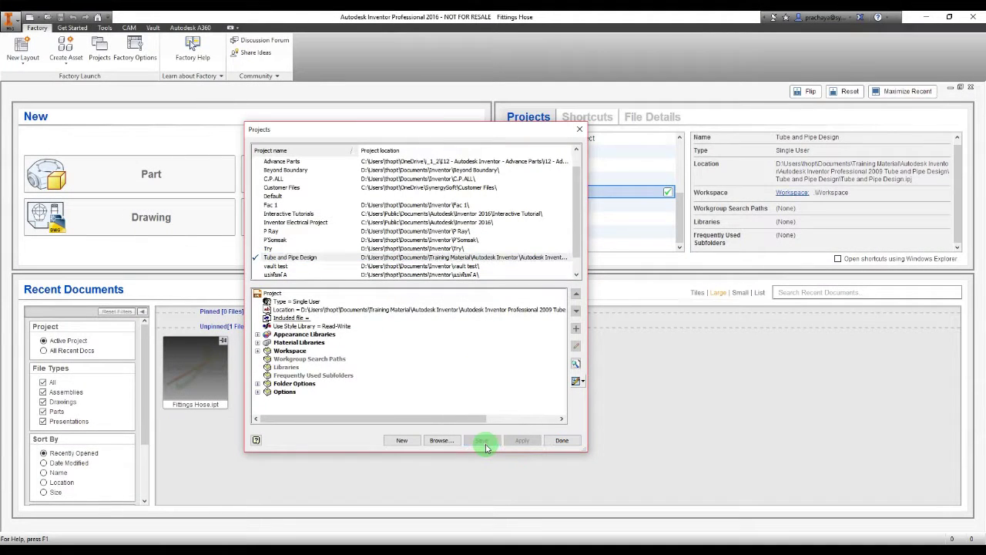
left_click(561, 440)
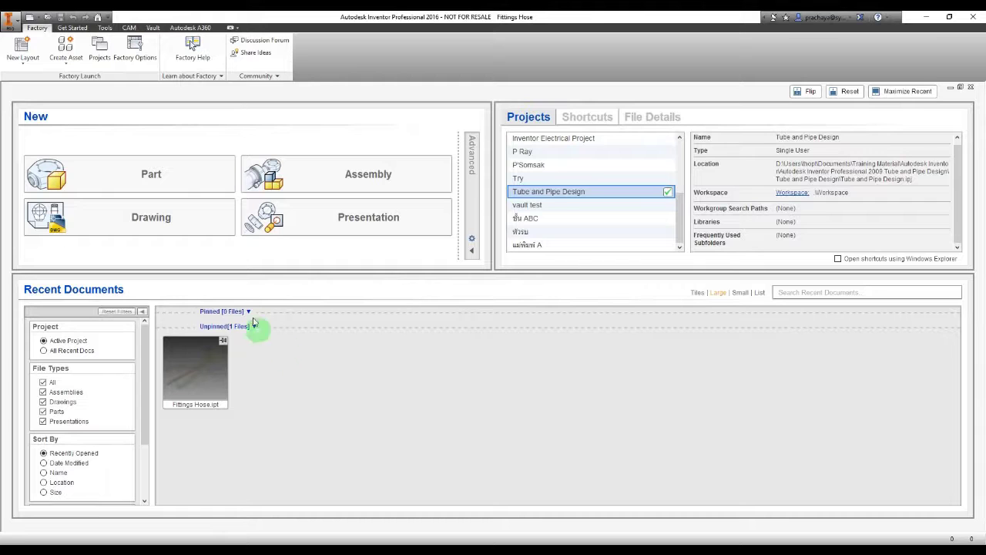
Create a new part and start Sketch1 on the XY plane.
left_click(176, 189)
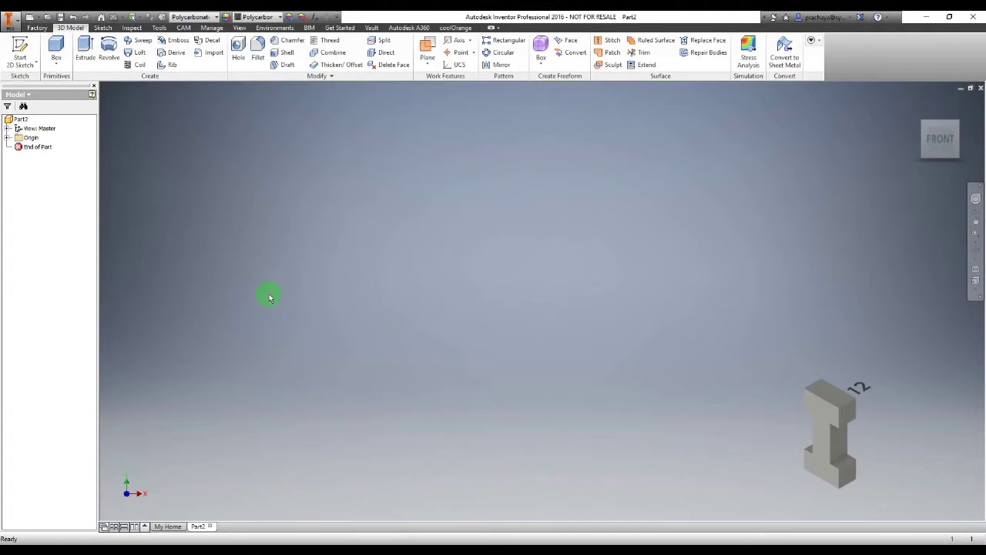
right_click(269, 297)
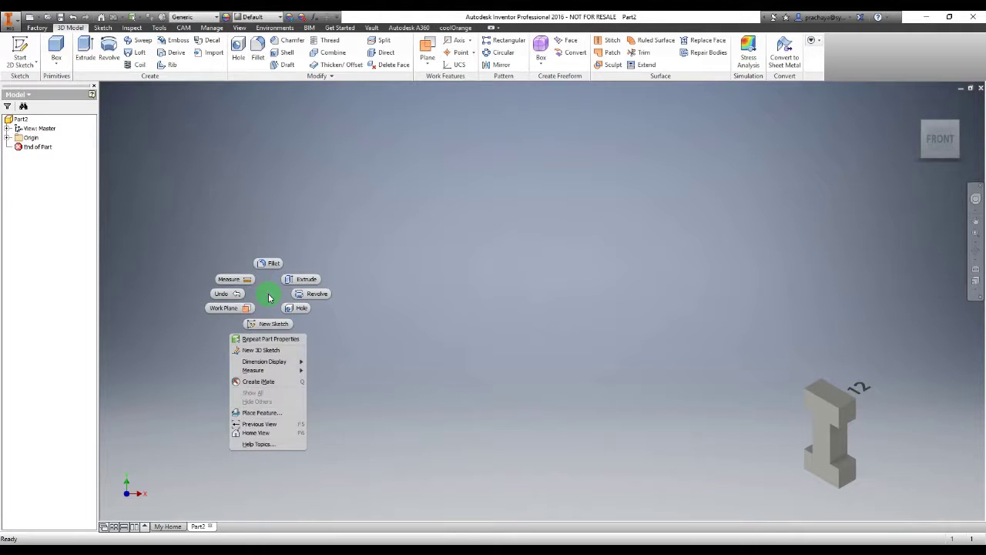
left_click(265, 329)
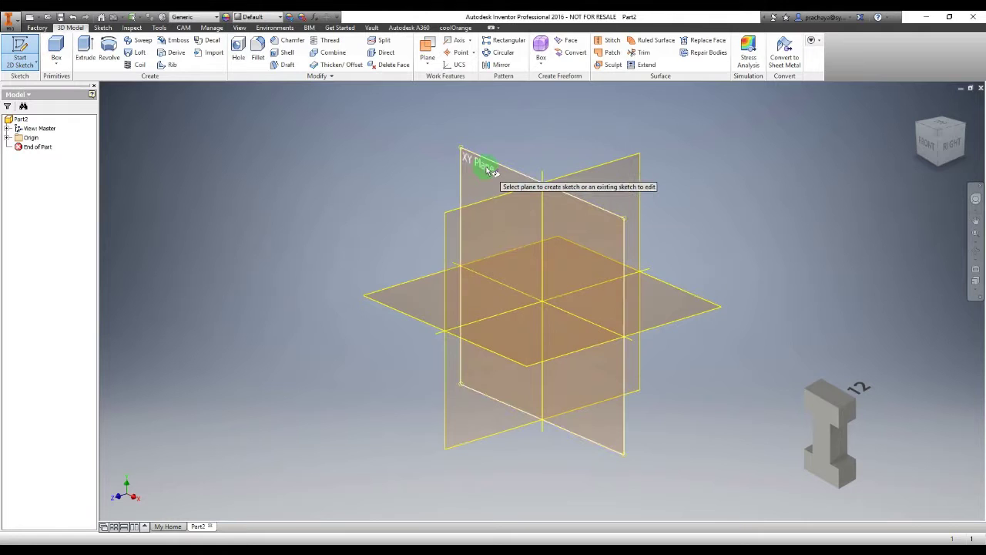
left_click(492, 171)
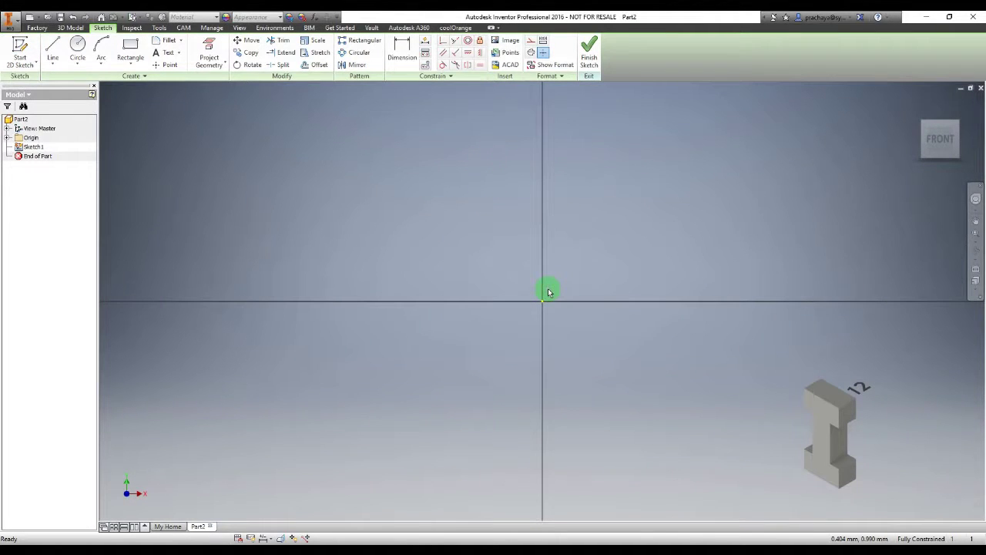
Draw two concentric circles centred on the origin.
key("c")
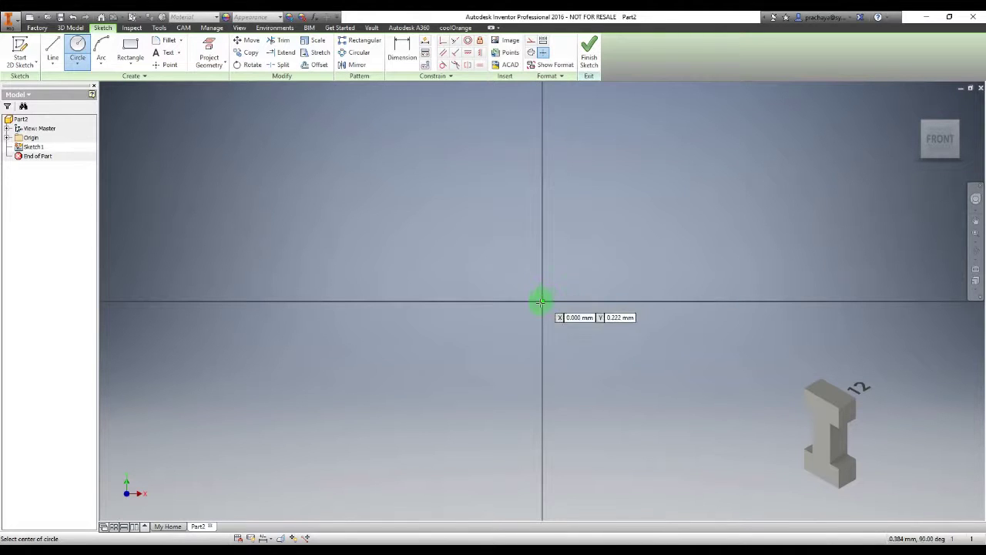
left_click(557, 178)
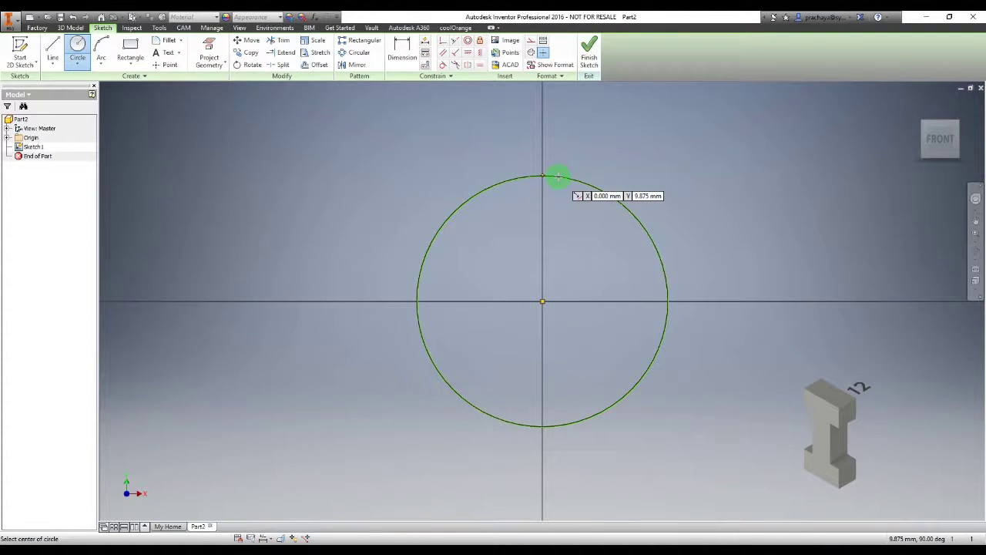
left_click(543, 299)
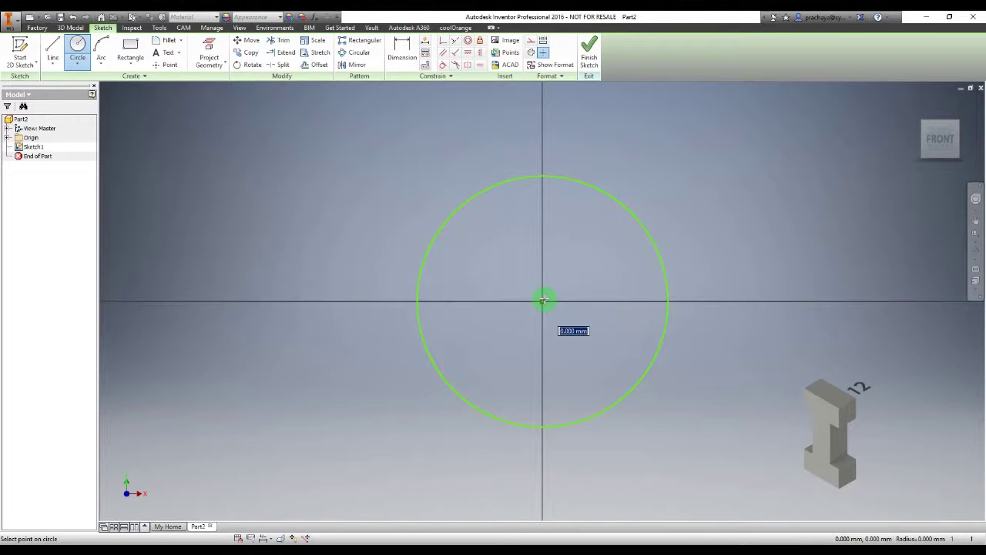
left_click(536, 119)
key("Escape")
scroll(260, 269, "up", 3)
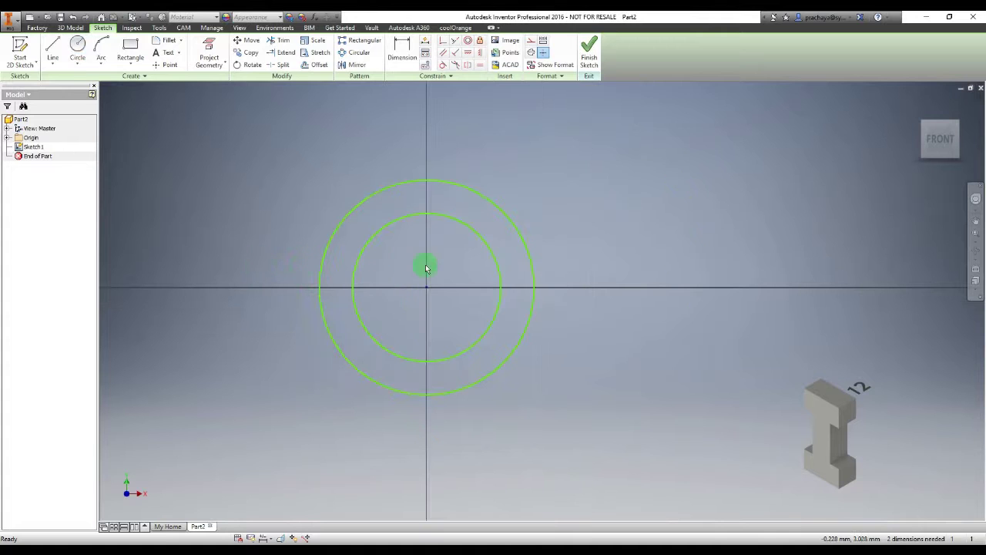
Dimension the inner circle at 19.75 and the outer circle at 28.625 diameter.
right_click(426, 268)
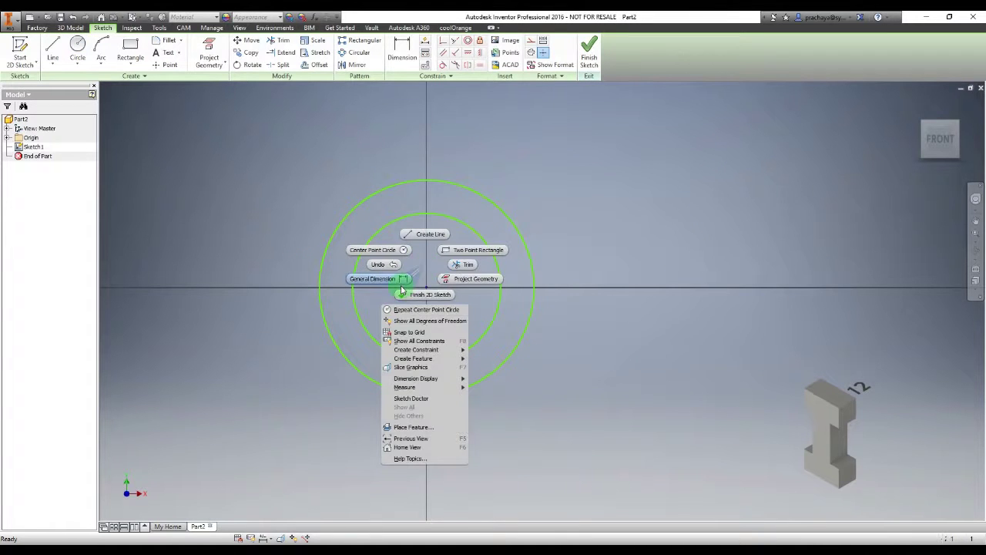
left_click(402, 289)
left_click(408, 222)
left_click(454, 260)
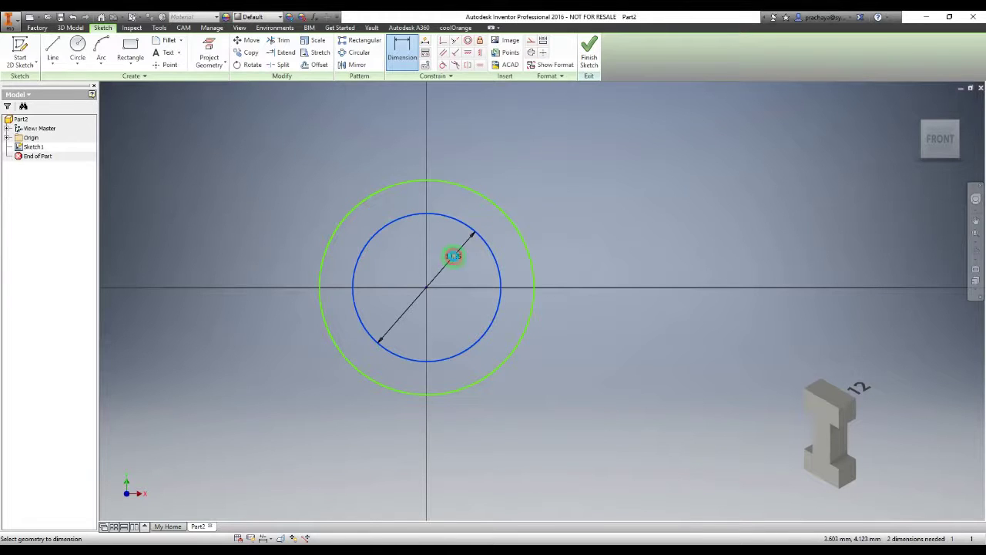
left_click(491, 295)
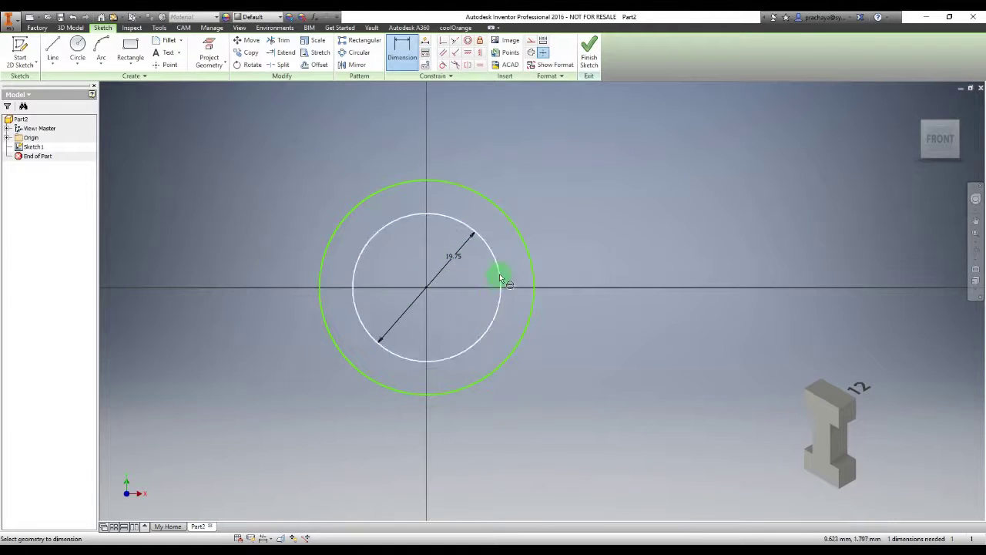
left_click(506, 215)
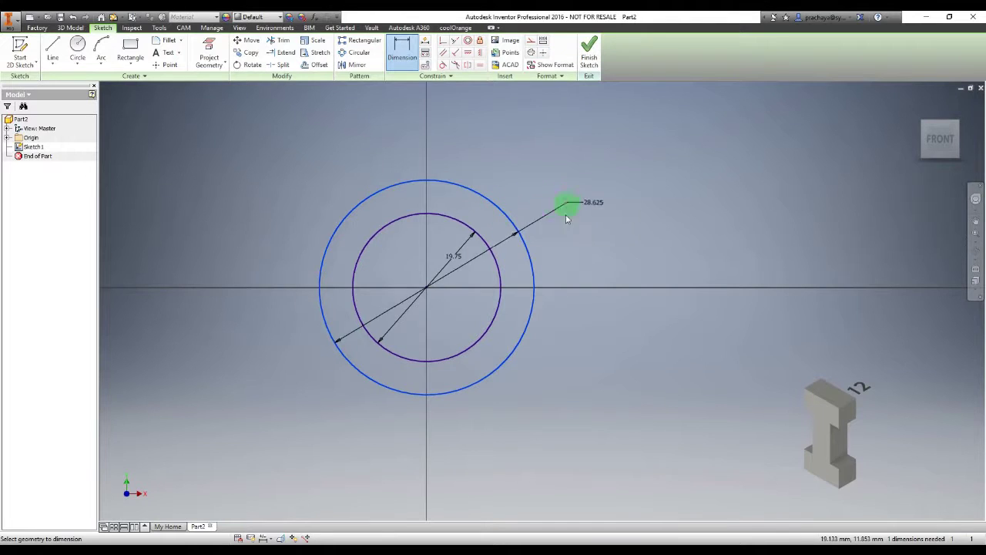
left_click(563, 259)
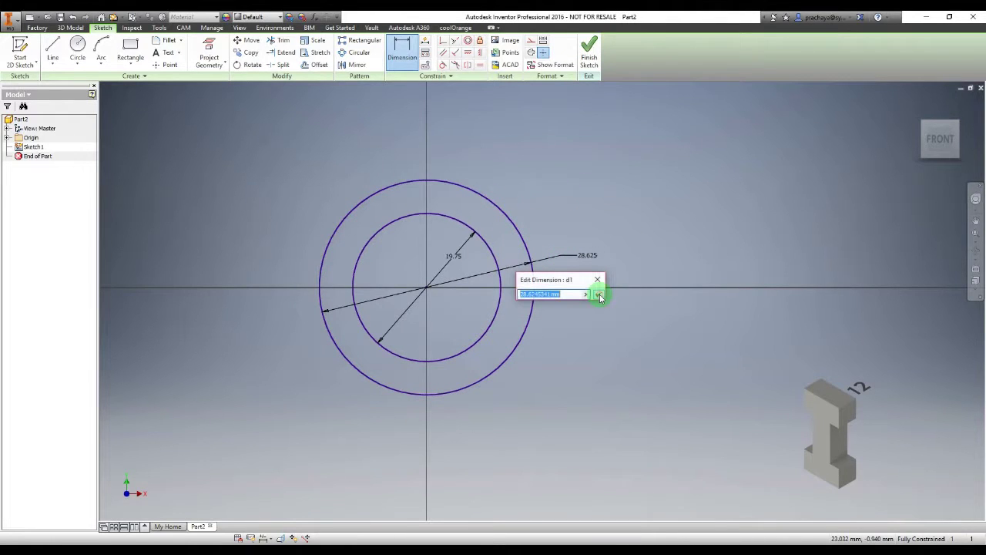
left_click(599, 296)
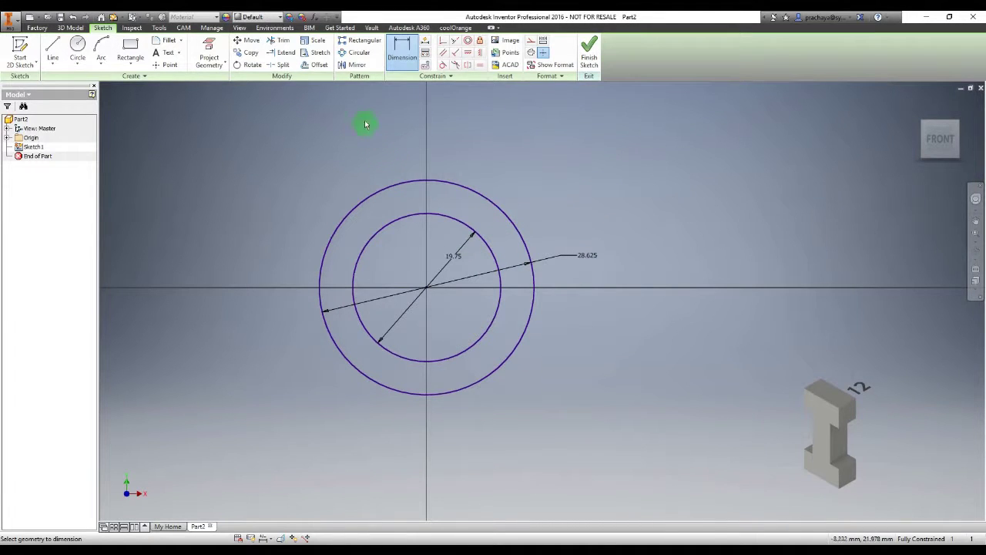
Open the Parameters table and review the d0 and d1 diameter equations.
left_click(316, 19)
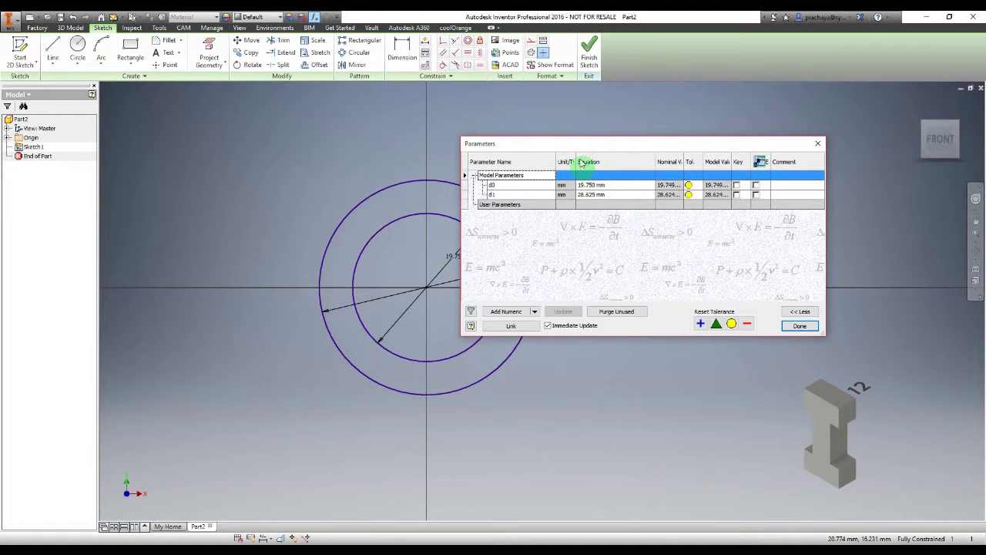
mouse_move(579, 151)
left_mouse_down()
mouse_move(618, 164)
mouse_move(253, 147)
left_mouse_up()
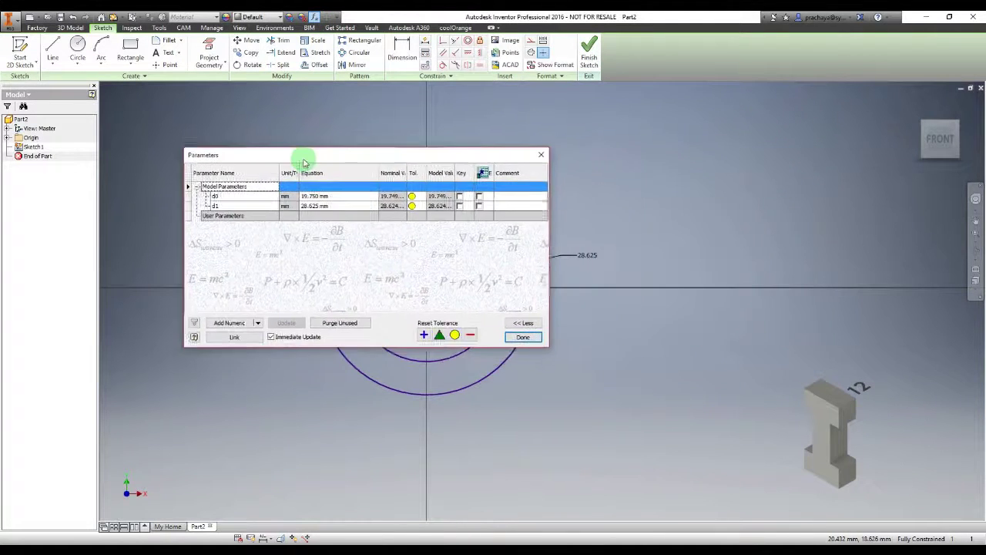
left_click(264, 181)
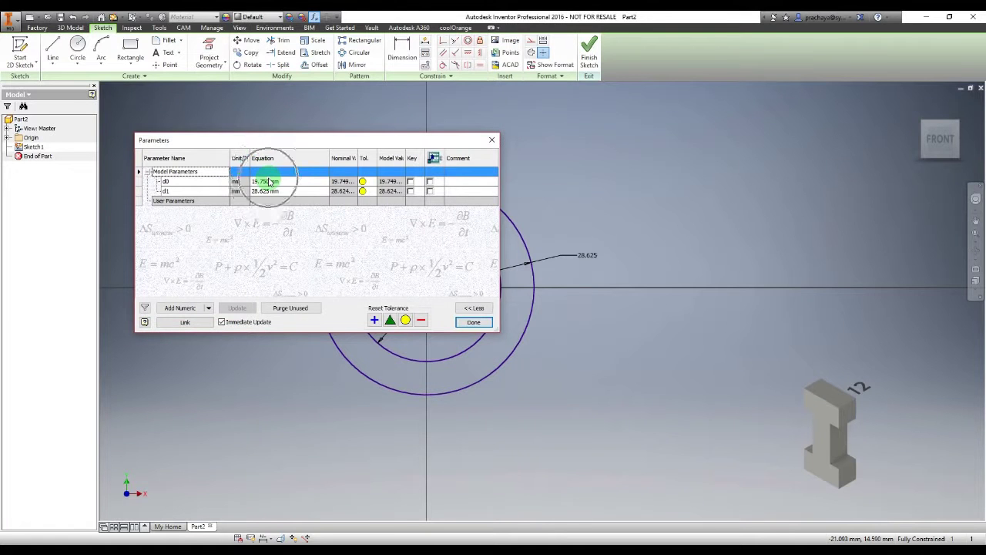
left_click(267, 191)
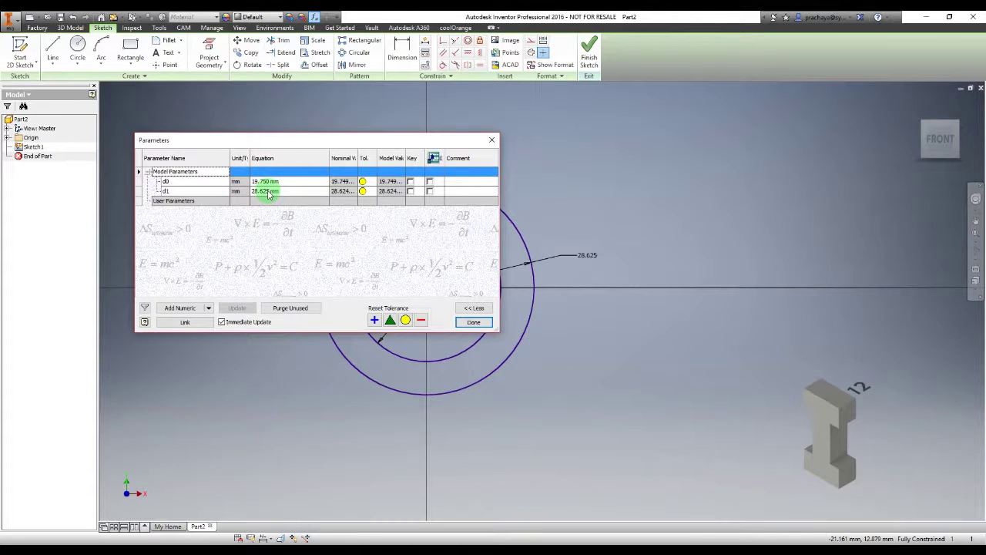
left_click(178, 213)
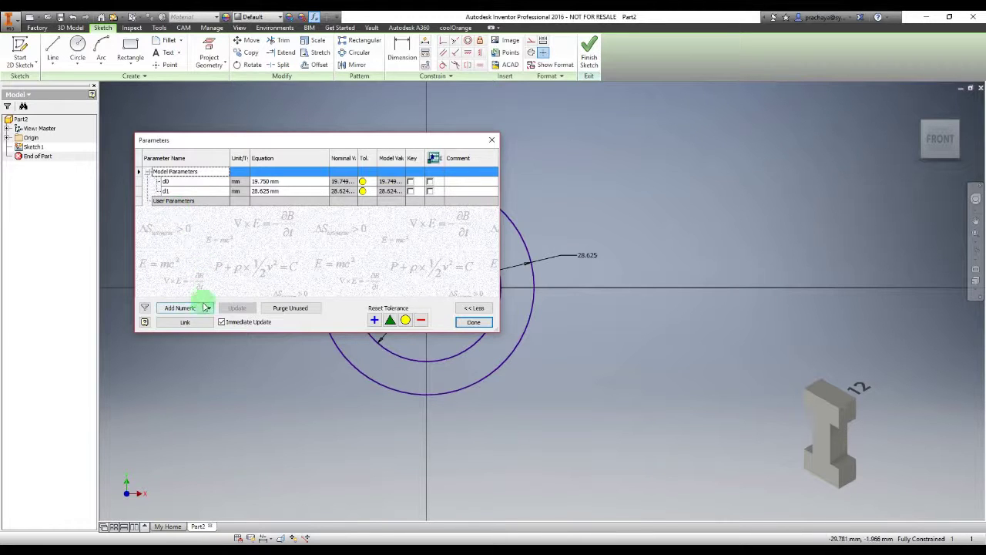
Add user parameter ID with inch units and a value of 0.375 in.
left_click(181, 308)
type("ID")
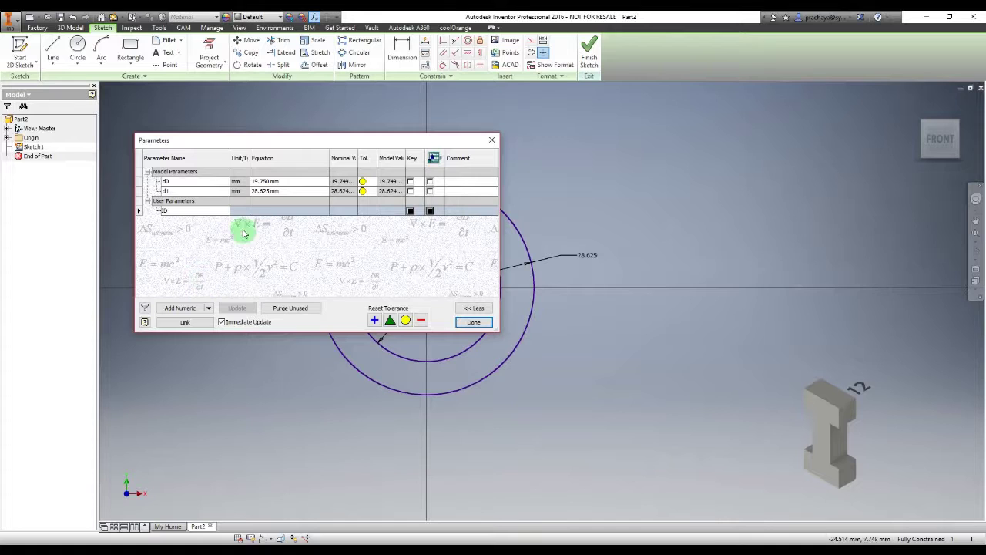
right_click(243, 212)
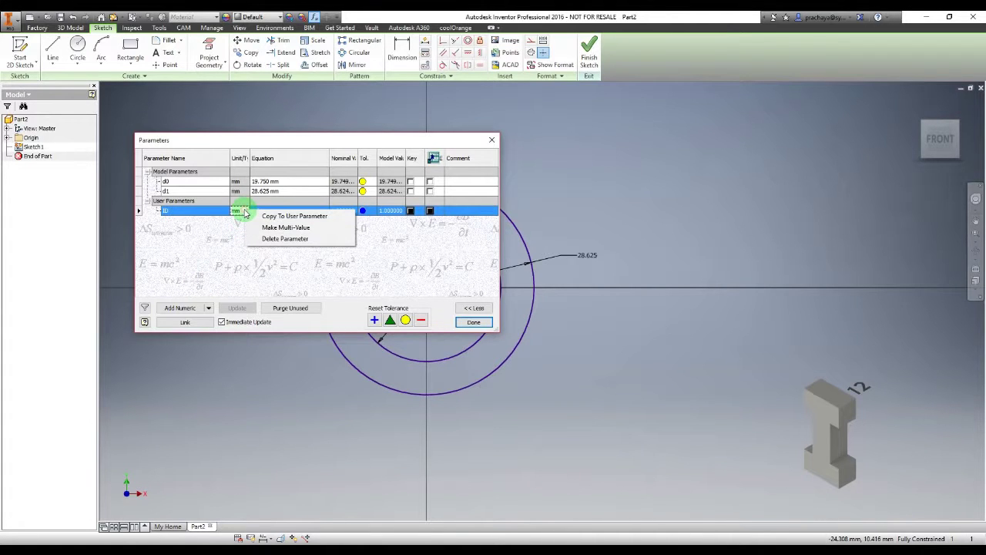
left_click(238, 210)
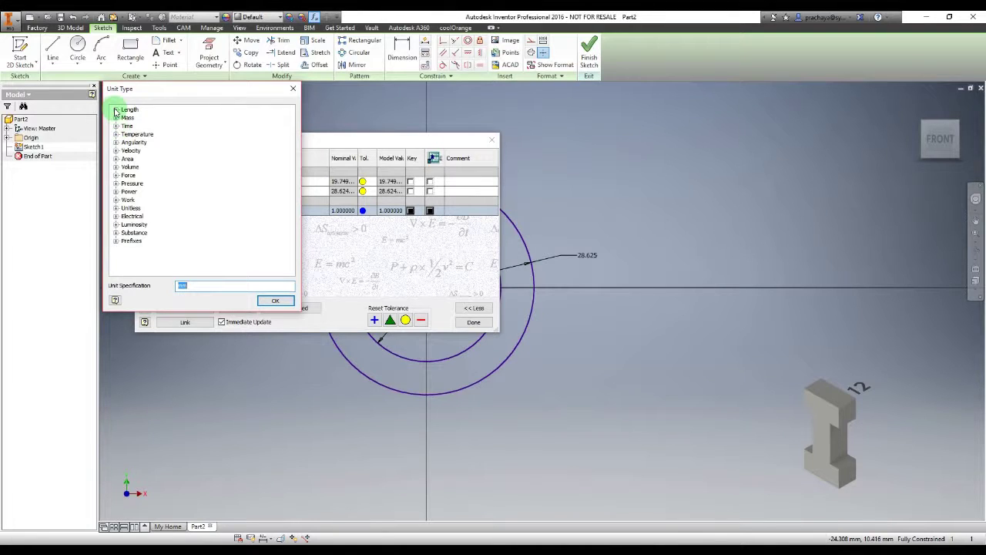
left_click(116, 110)
left_click(138, 143)
left_click(271, 300)
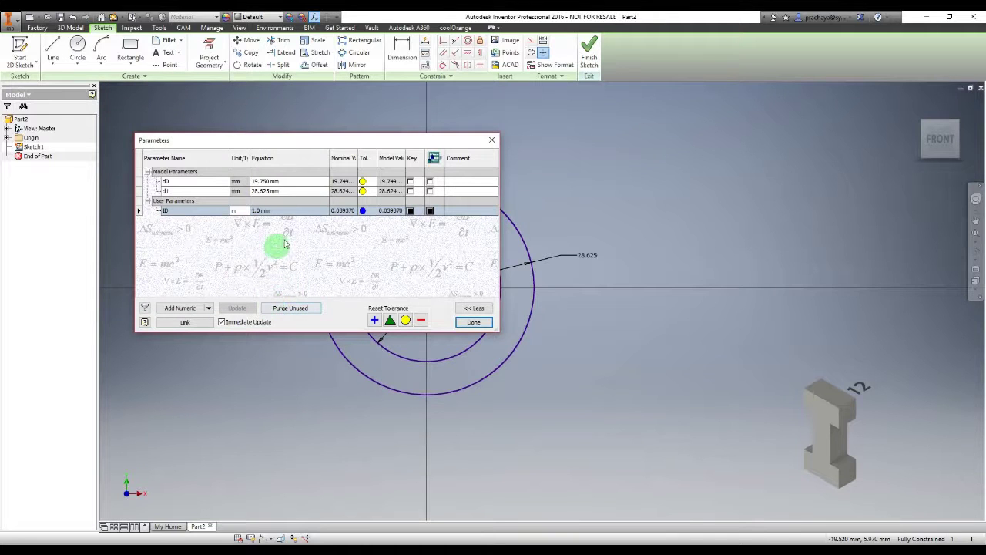
left_click(283, 211)
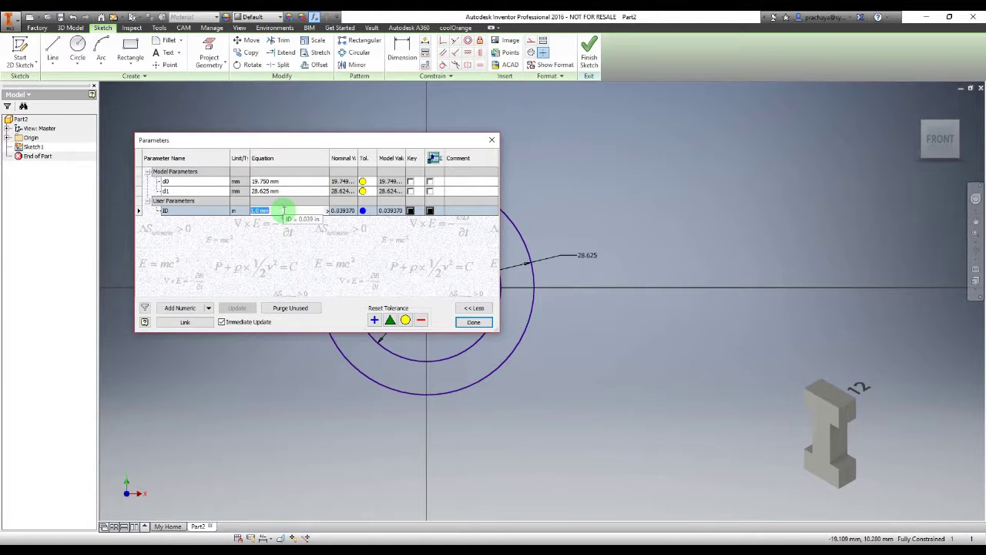
type("0.")
type("375")
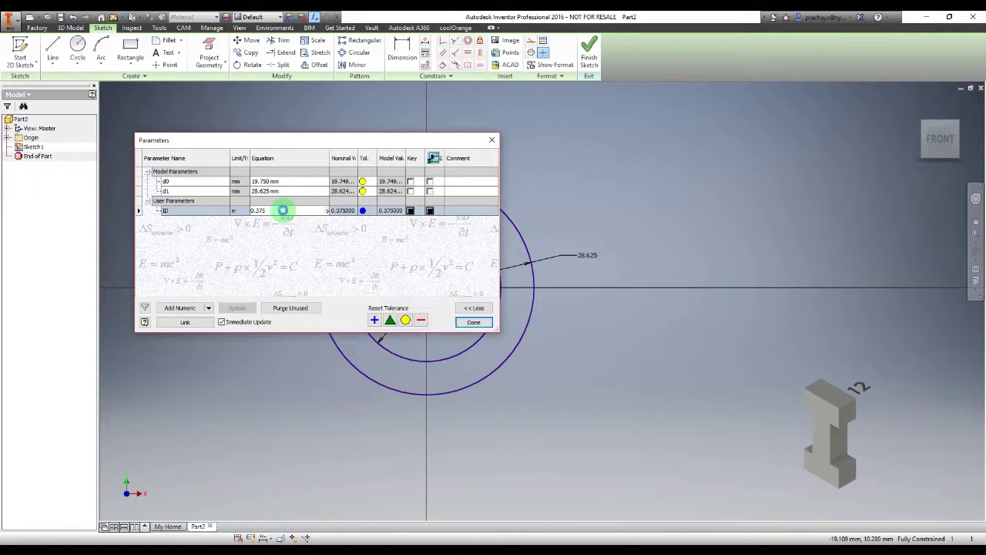
key("Return")
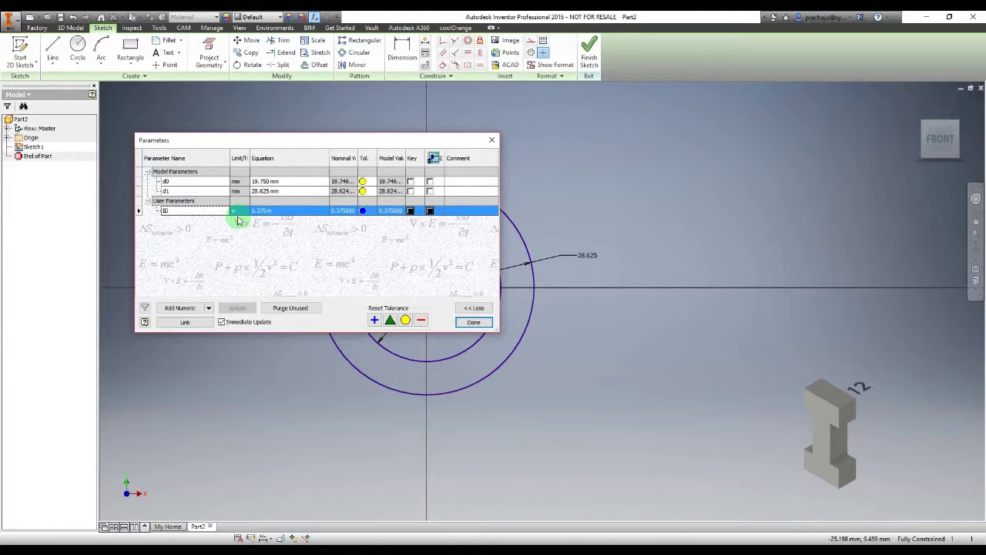
Add user parameter OD with inch units and a value of 0.63 in.
left_click(193, 309)
type("OD")
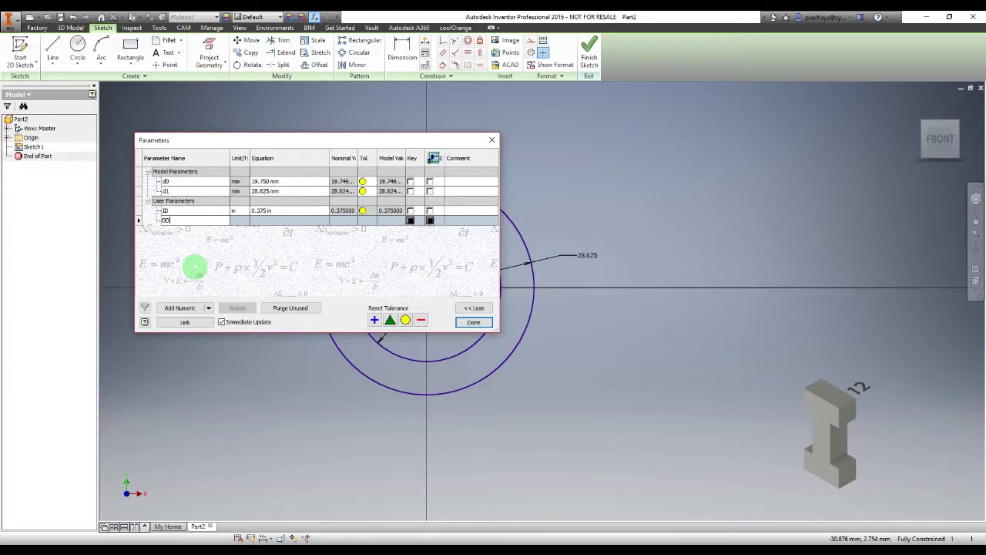
left_click(235, 220)
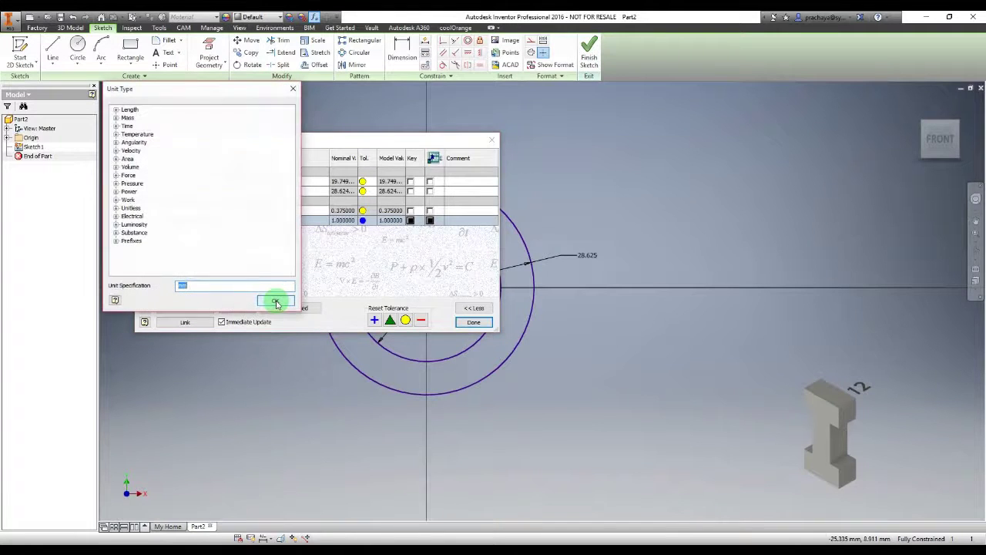
left_click(117, 111)
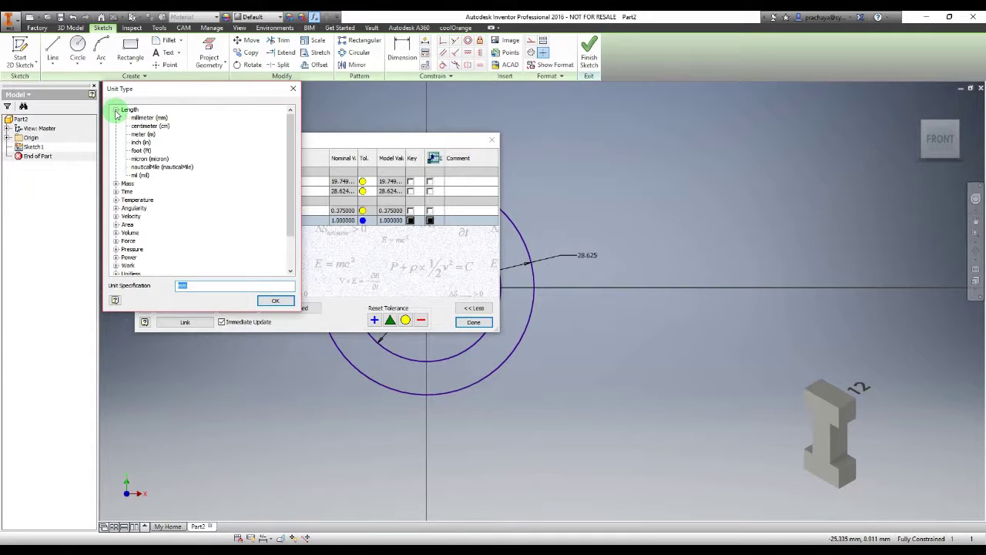
double_click(140, 142)
left_click(275, 301)
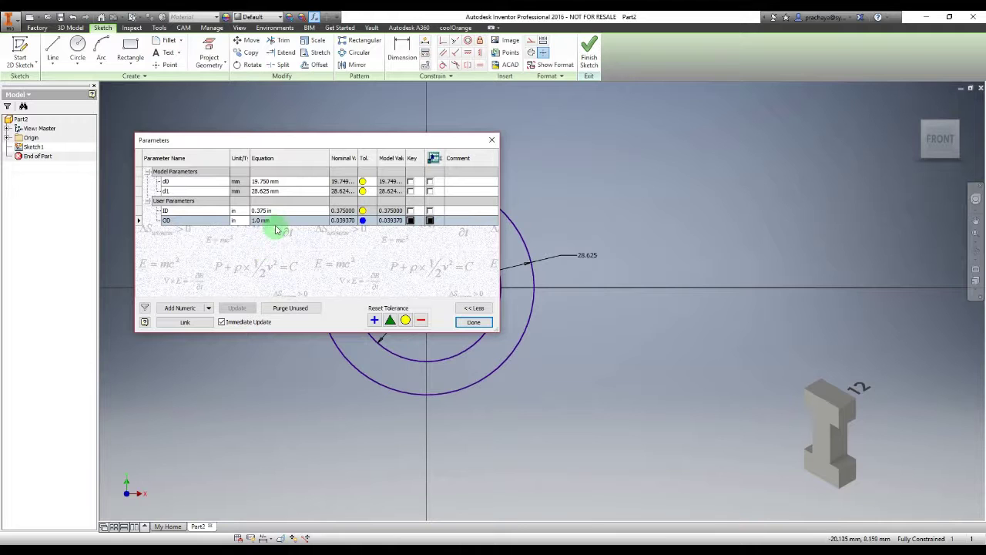
left_click(281, 221)
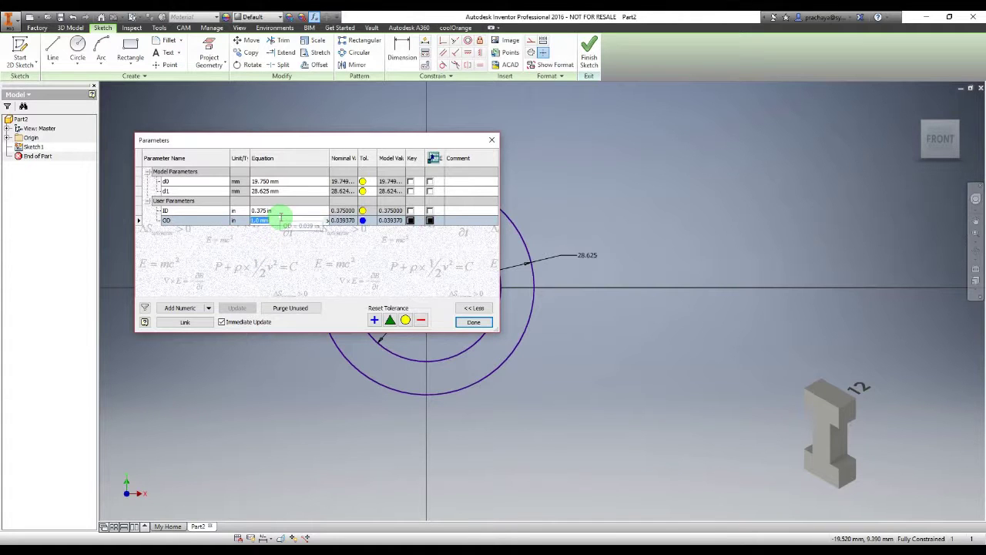
type("0")
key("Return")
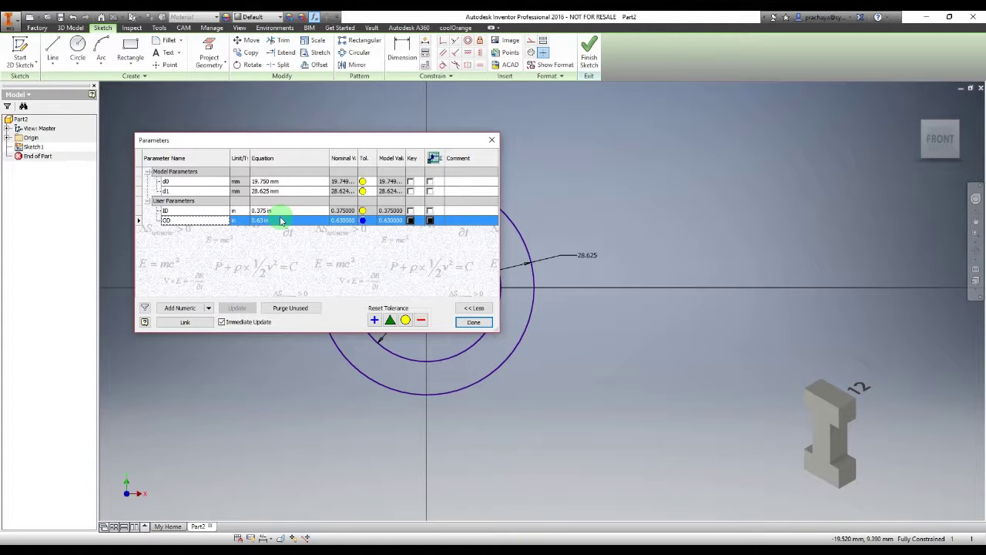
Add user parameter PL with inch units and a value of 15 in.
left_click(192, 308)
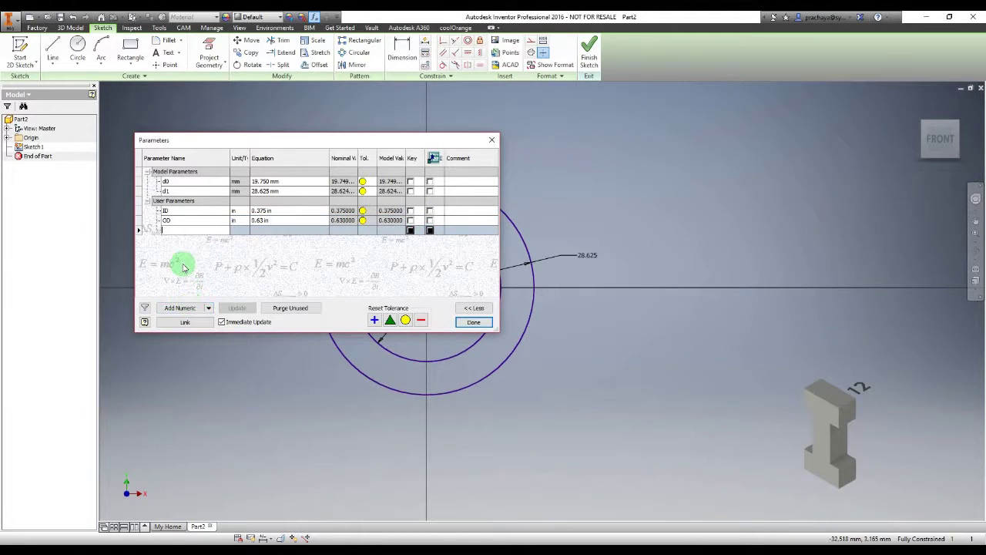
type("PL")
left_click(238, 230)
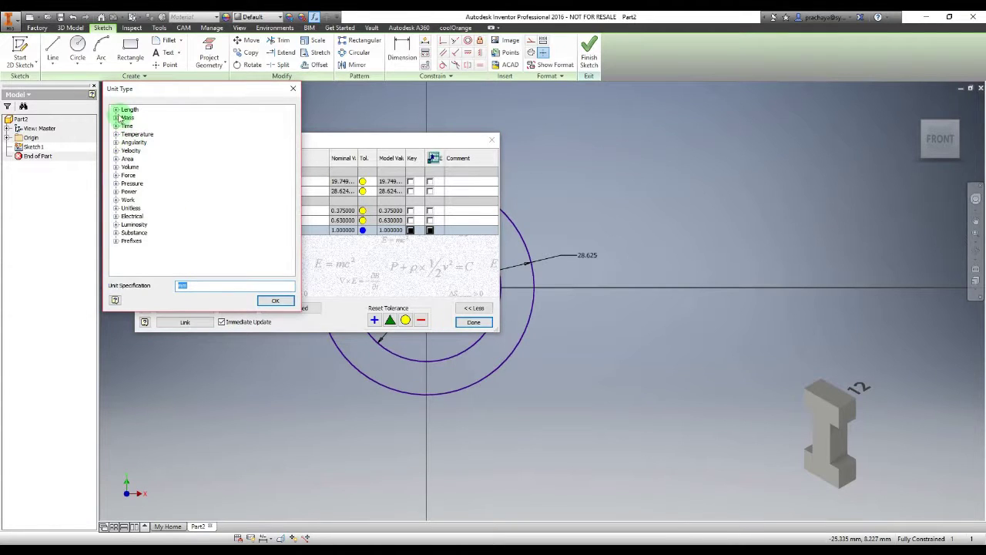
left_click(117, 109)
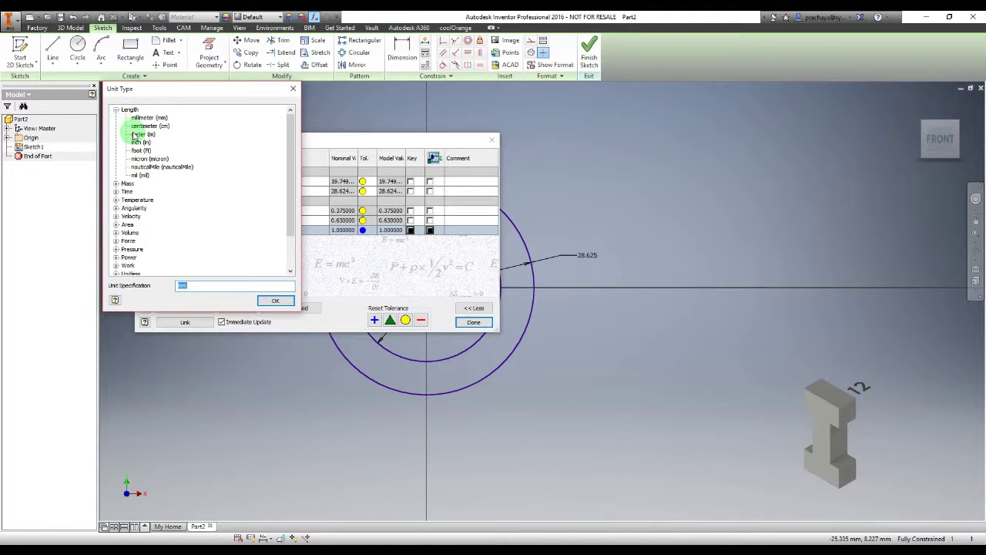
left_click(137, 143)
left_click(275, 302)
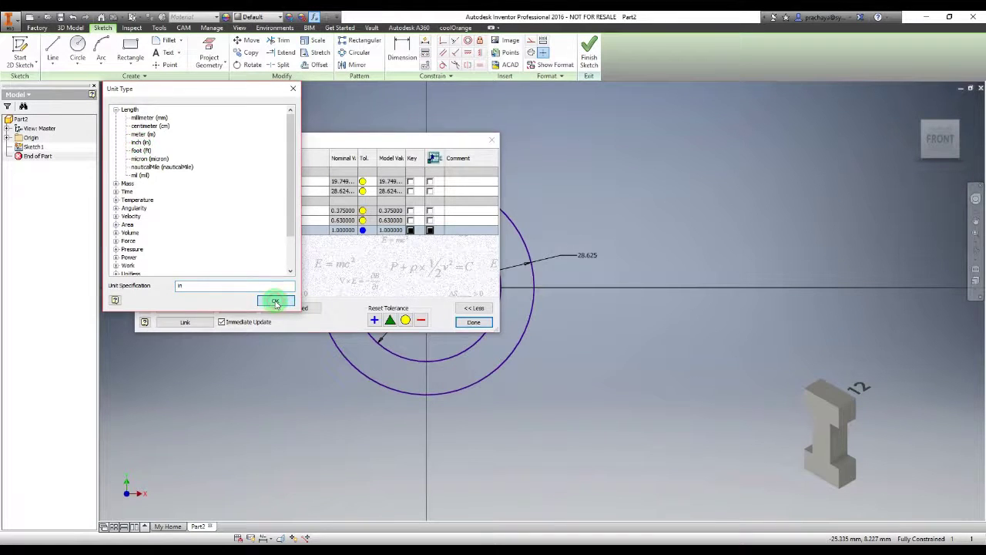
left_click(279, 230)
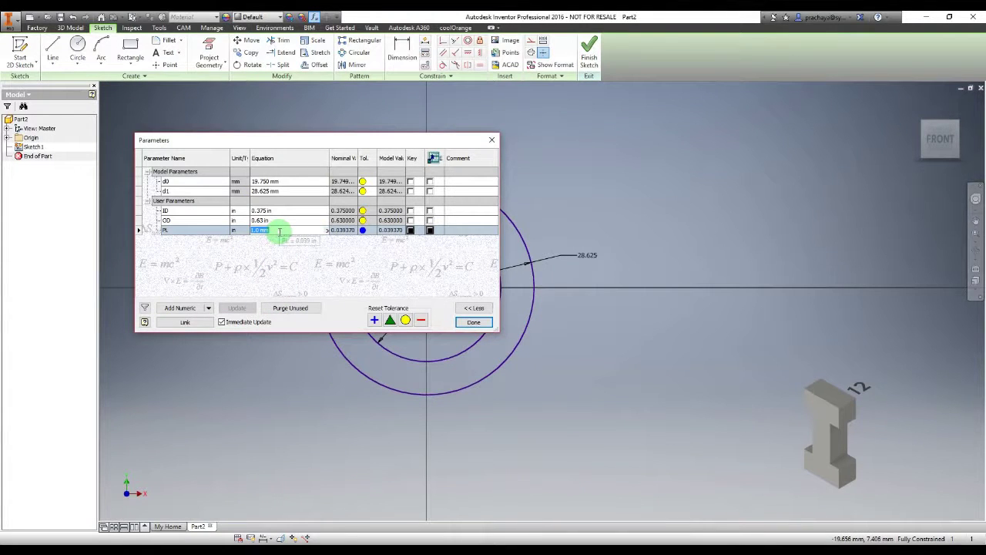
type("15in")
key("Return")
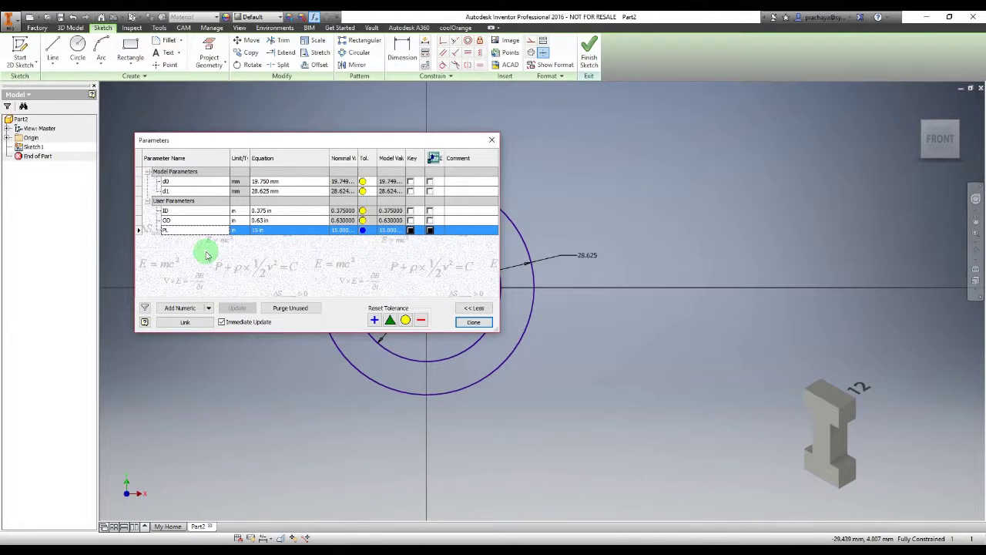
Set the d0 equation to ID and the d1 equation to OD, then close Parameters.
left_click(317, 183)
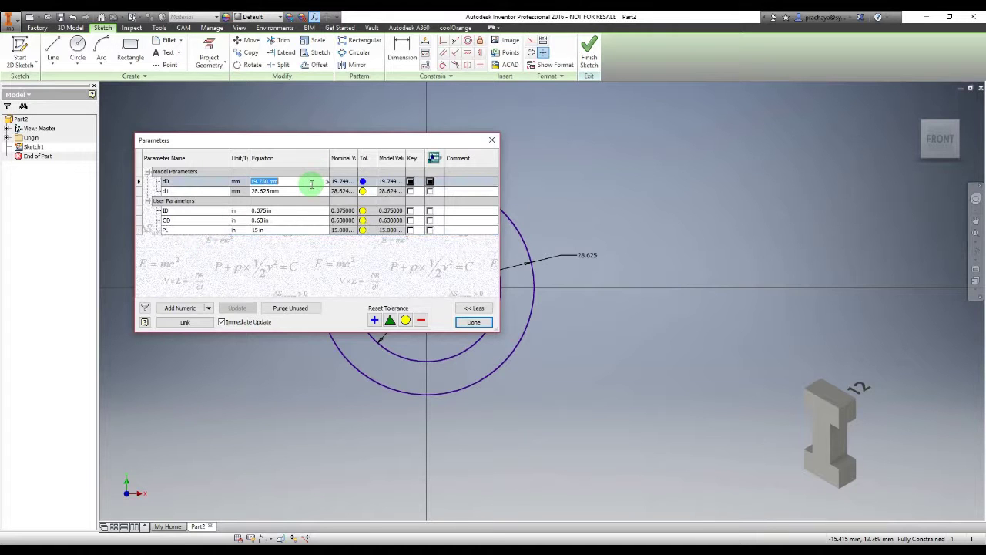
right_click(329, 187)
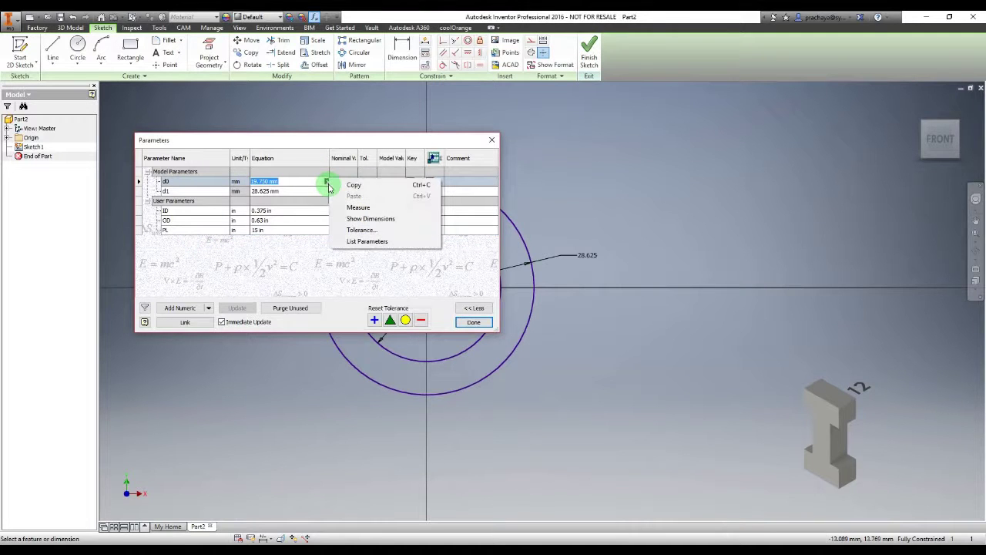
left_click(352, 241)
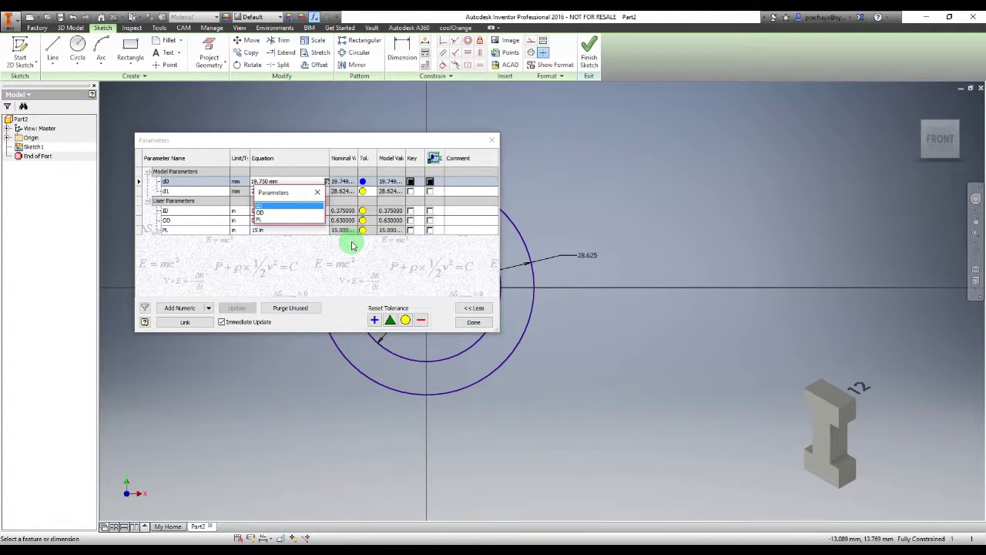
left_click(285, 206)
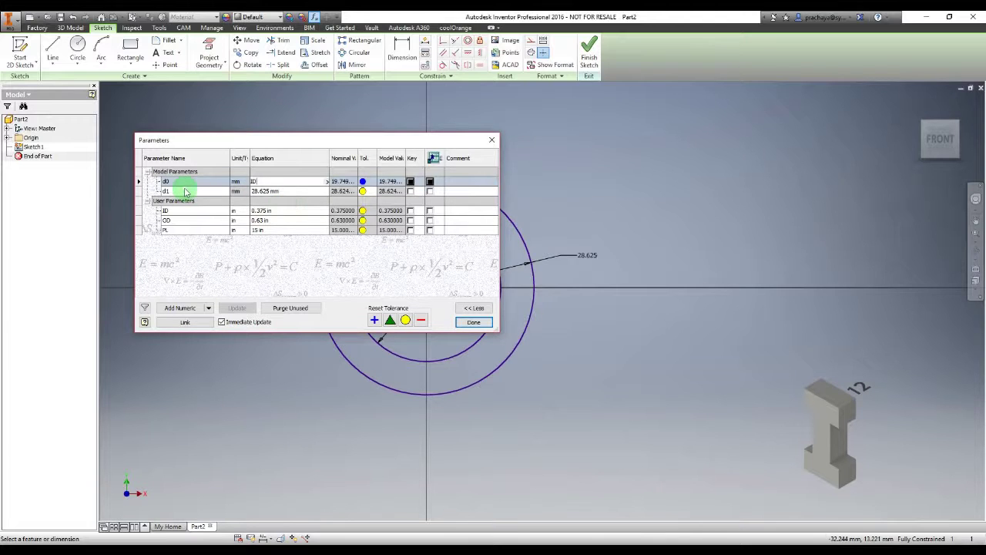
left_click_drag(267, 195, 327, 194)
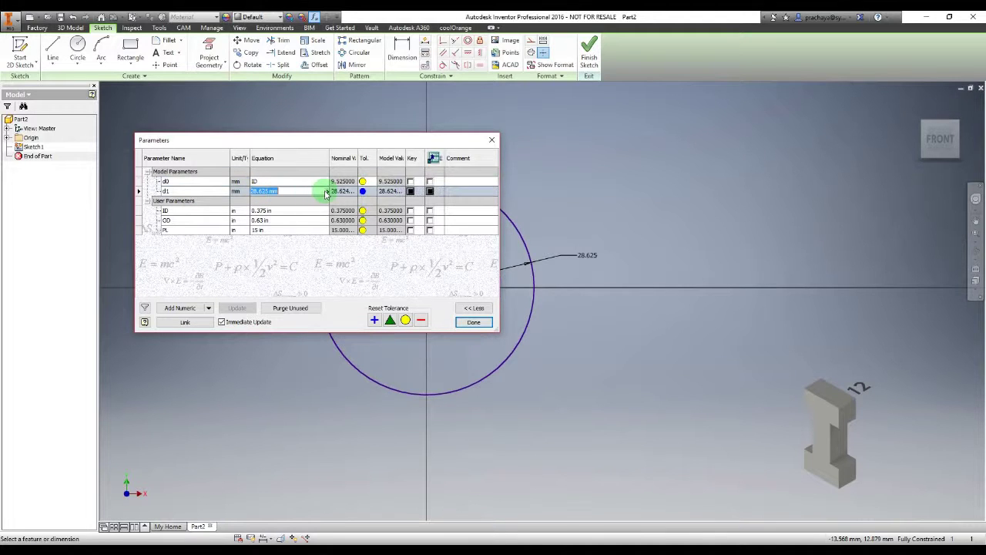
right_click(328, 194)
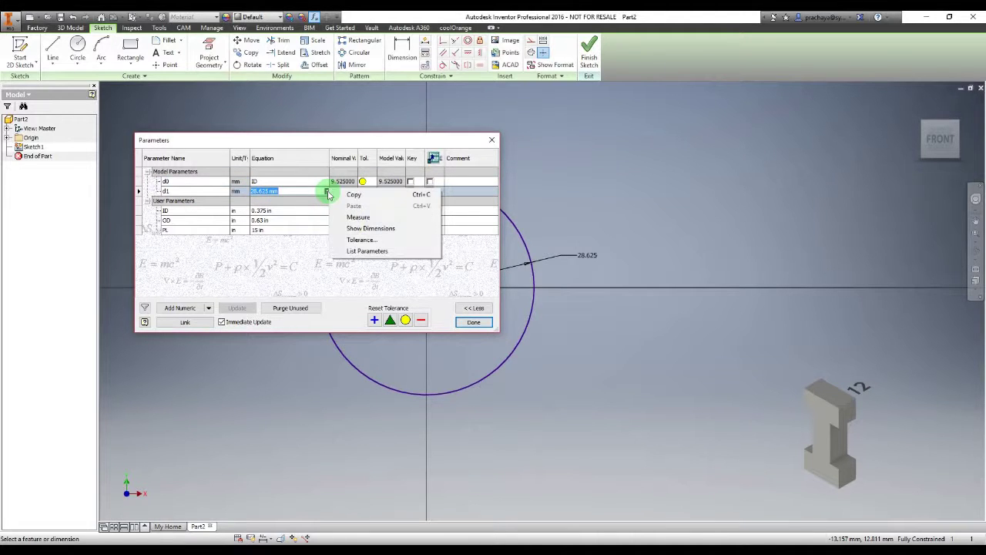
left_click(359, 251)
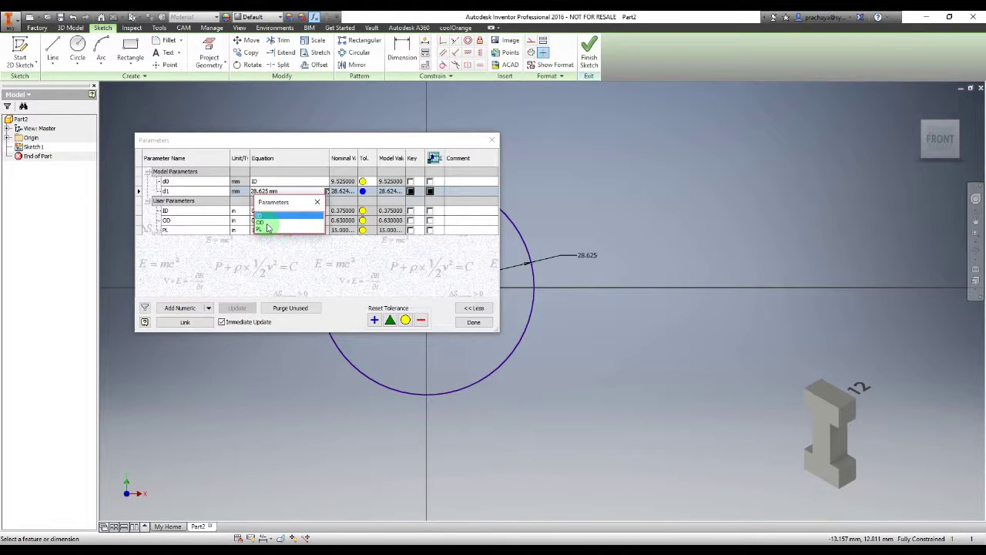
left_click(261, 222)
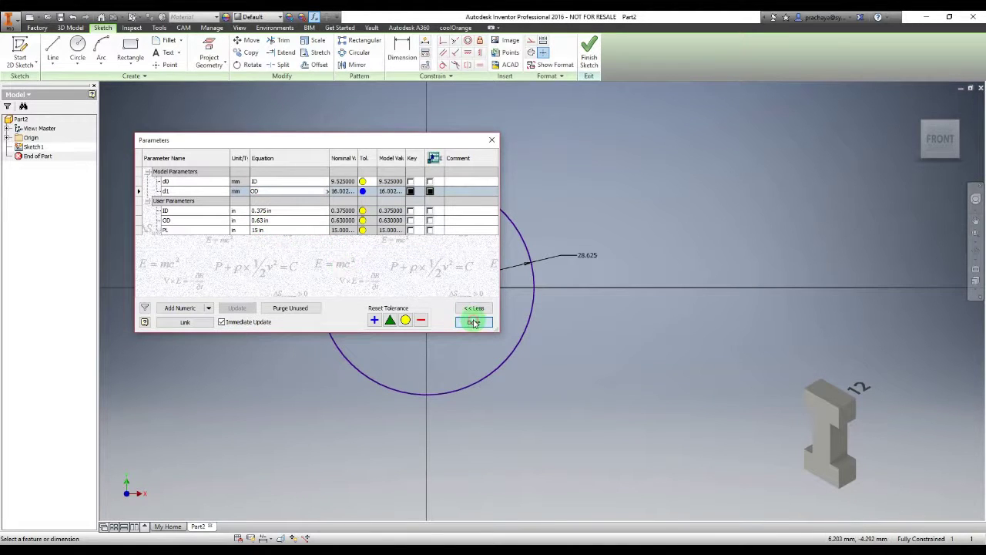
left_click(472, 321)
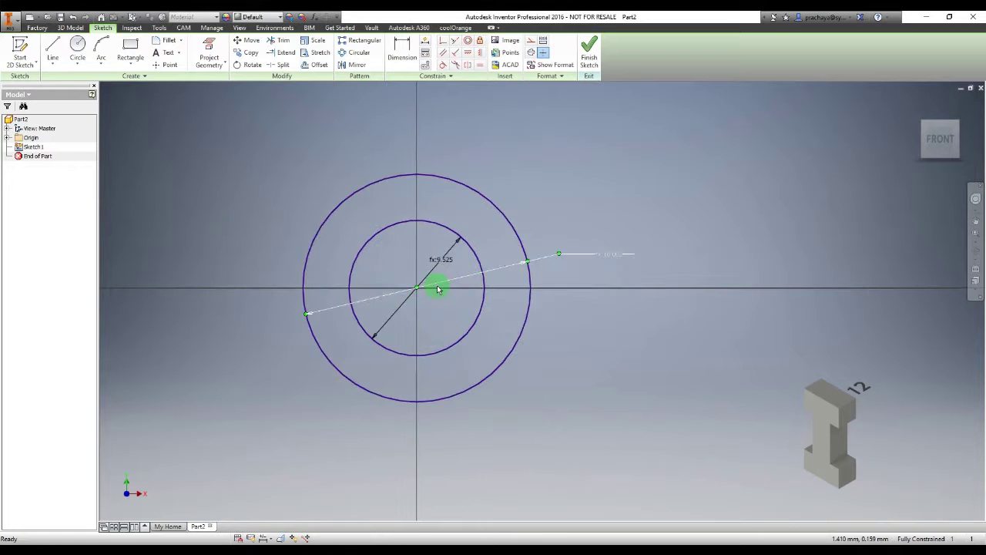
Switch dimension display to Expression and finish Sketch1.
scroll(436, 289, "up", 3)
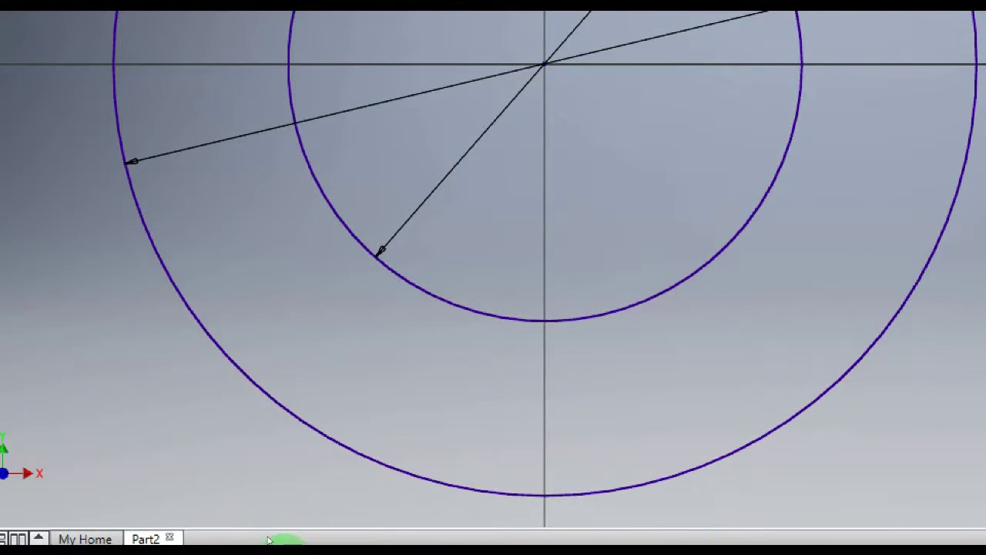
left_click(270, 540)
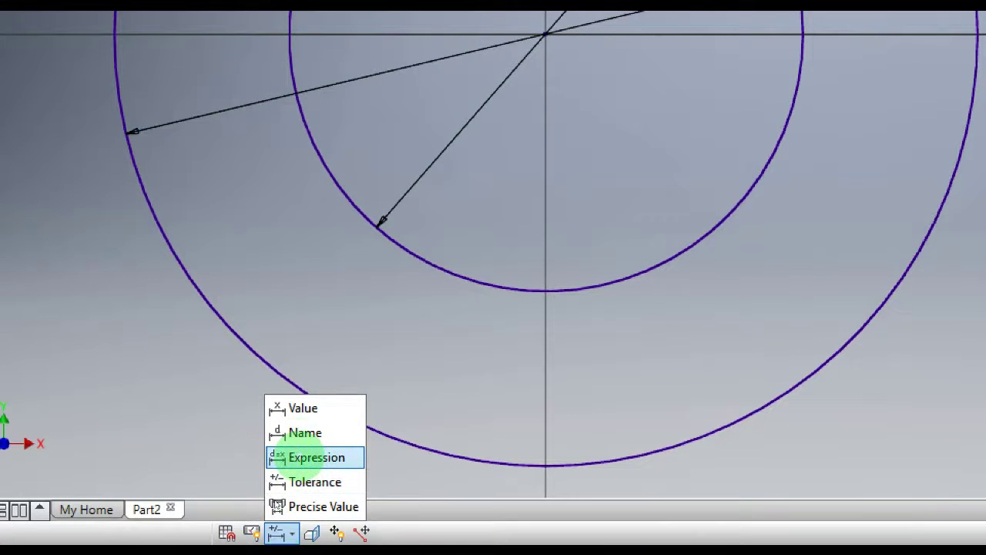
left_click(322, 457)
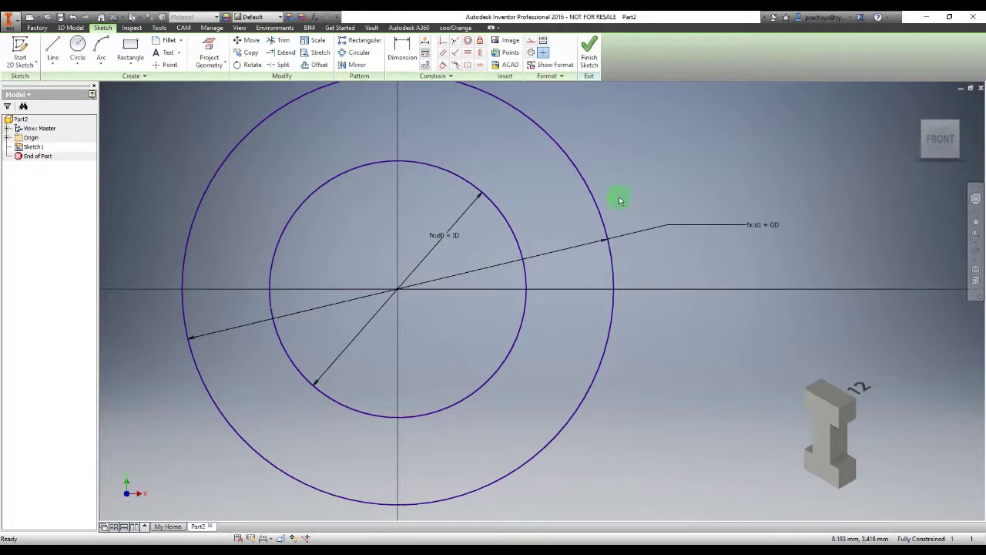
left_click(589, 53)
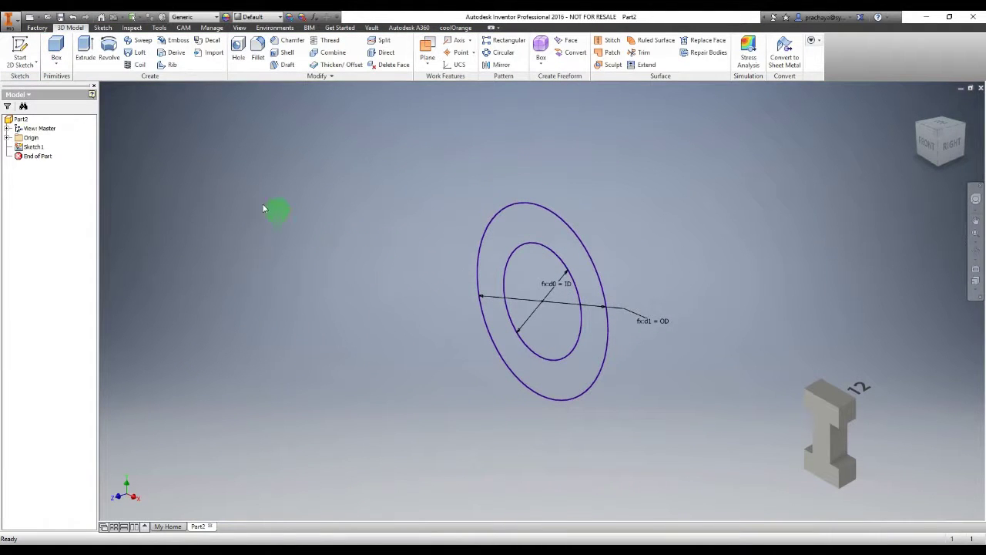
Extrude the ring profile with its distance set to the PL parameter.
left_click(95, 61)
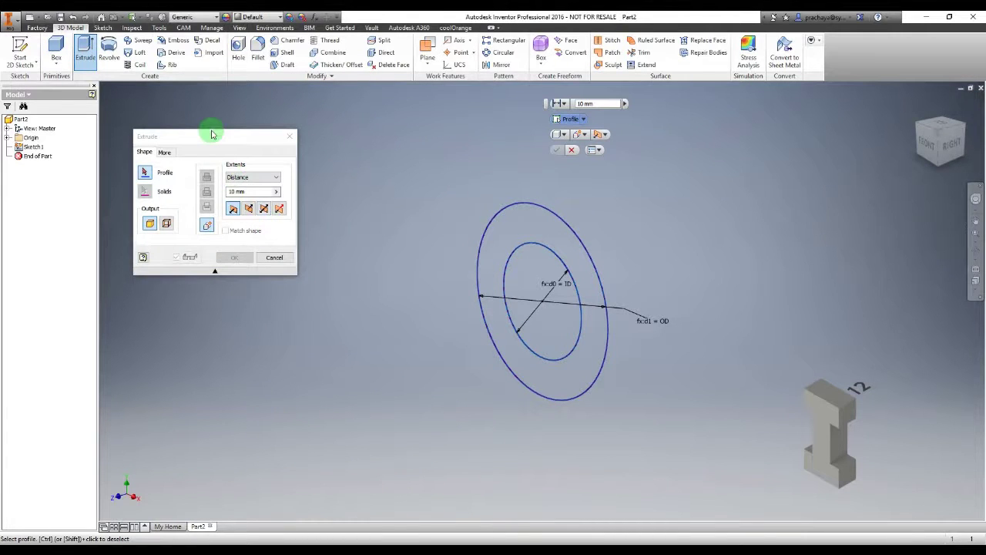
left_click_drag(212, 135, 348, 229)
left_click(497, 267)
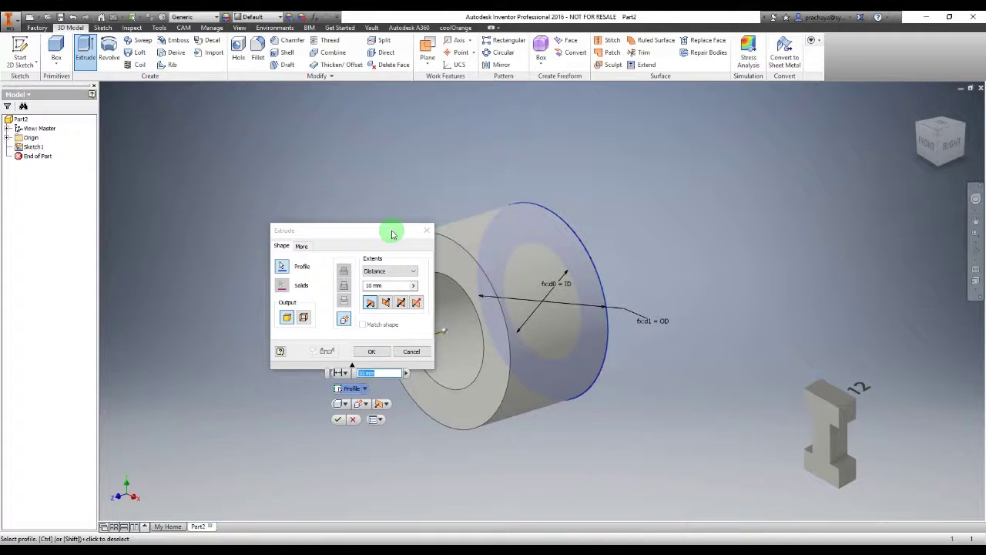
left_click_drag(391, 234, 345, 212)
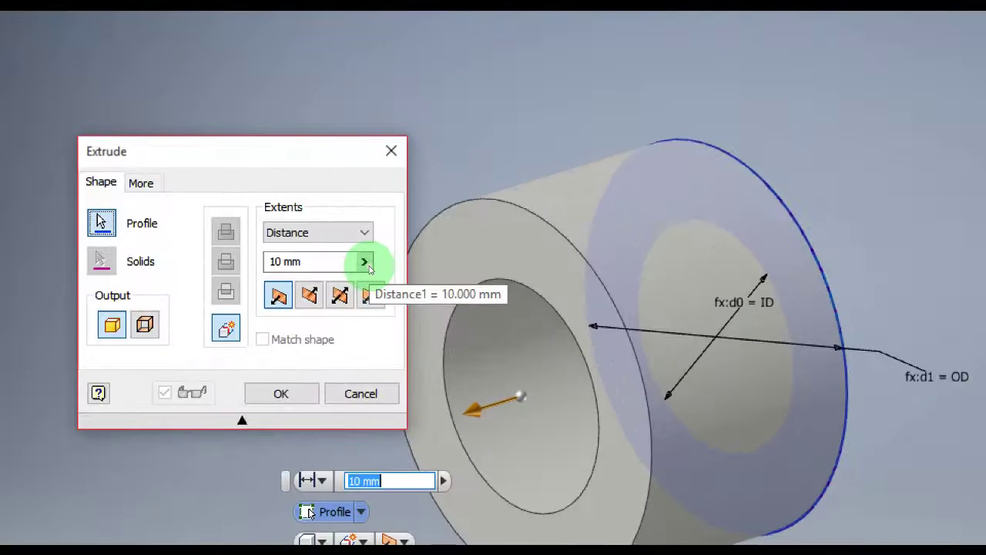
left_click(367, 263)
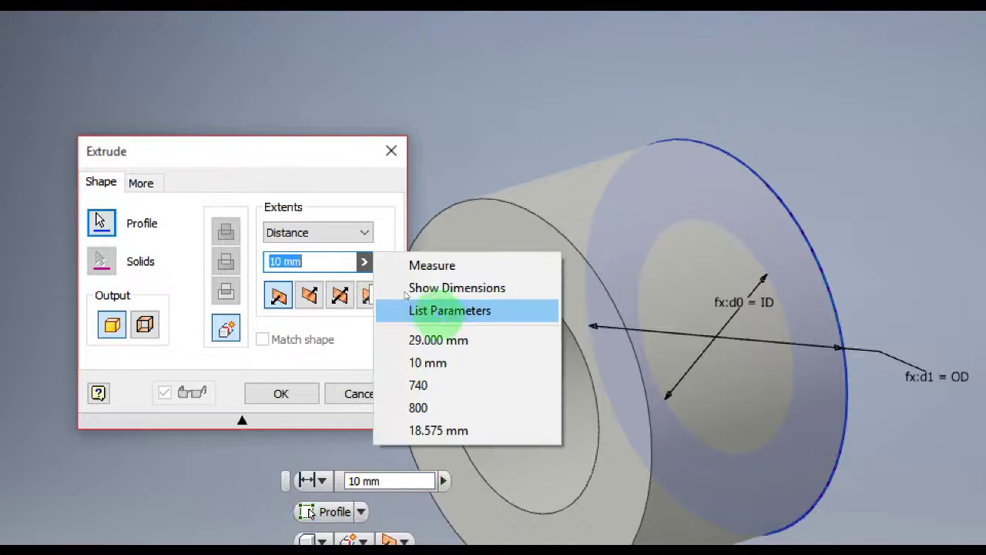
left_click(428, 311)
left_click(281, 342)
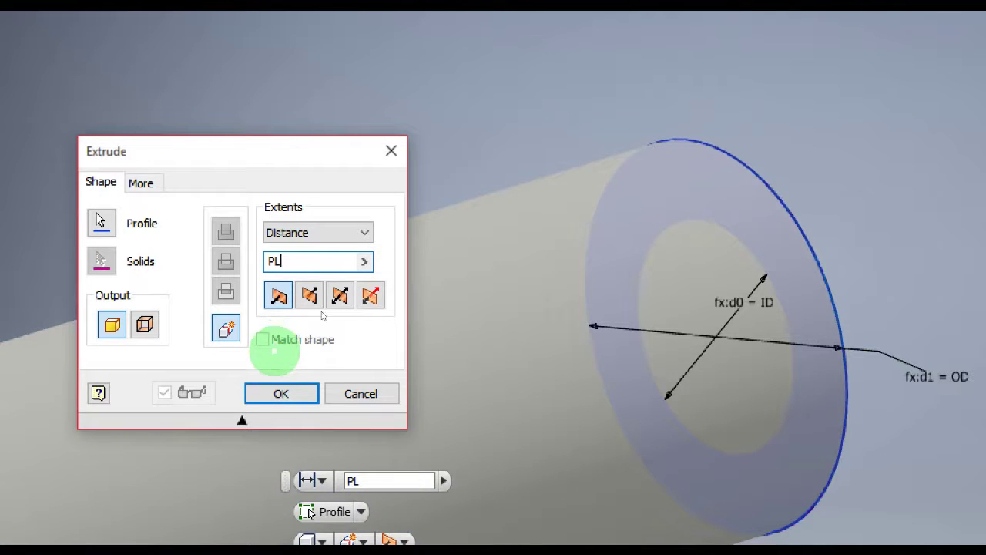
left_click(280, 393)
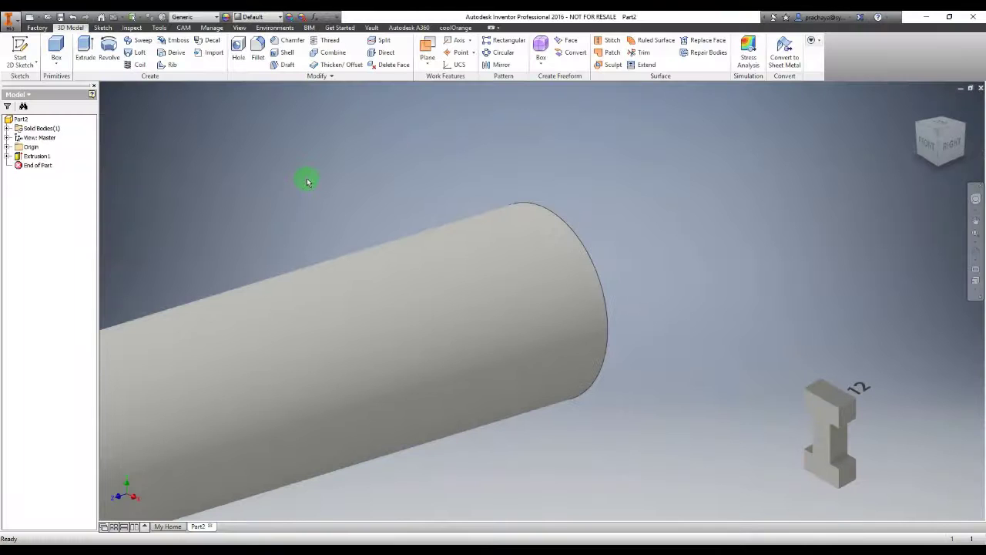
Fit the whole tube from Home View and review parameters d0–d2 driven by ID, OD and PL.
right_click(306, 181)
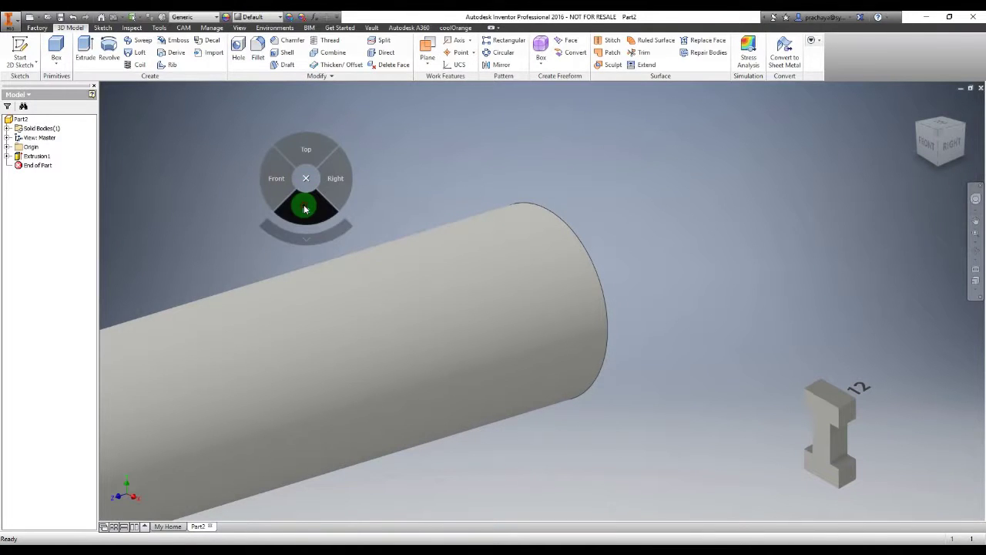
left_click(305, 208)
left_click_drag(304, 209, 310, 234)
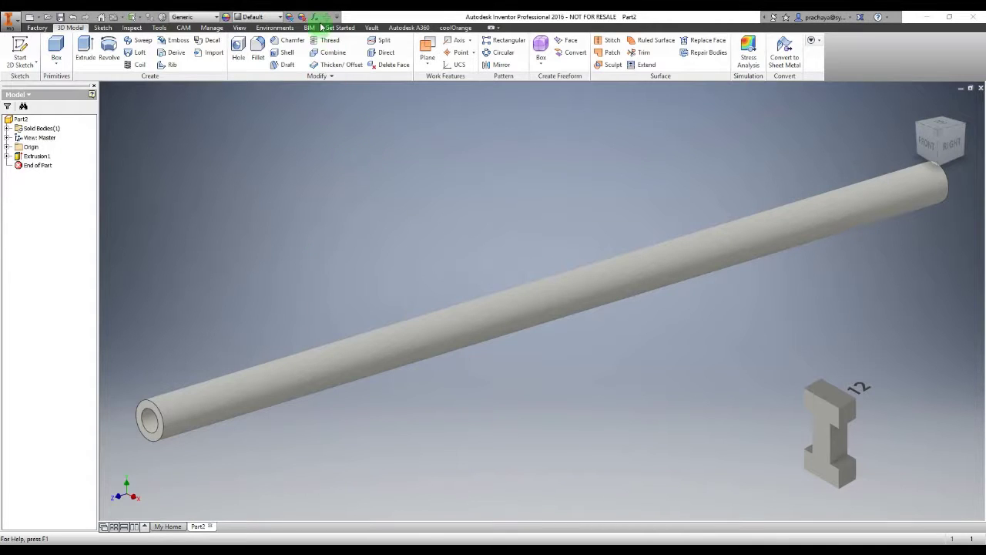
left_click(314, 16)
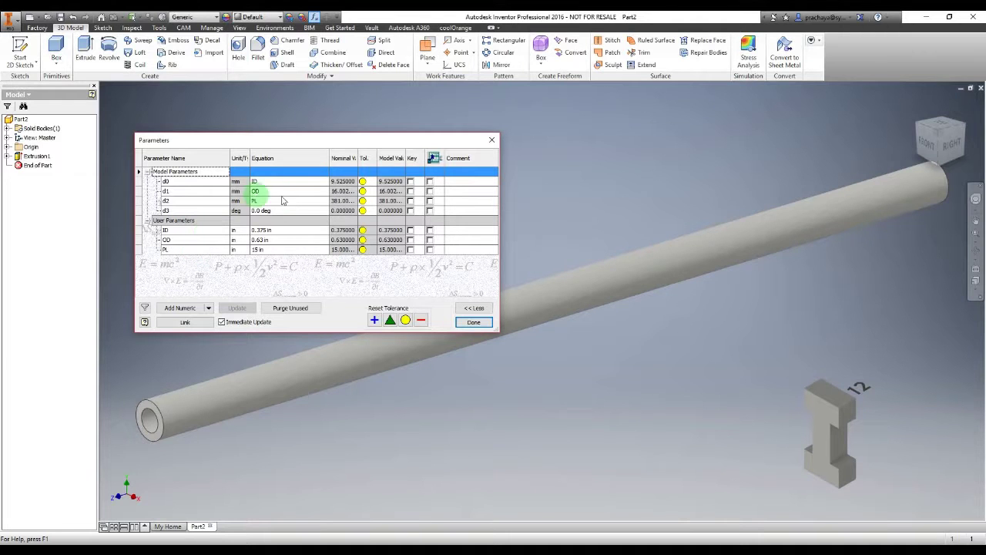
left_click(474, 323)
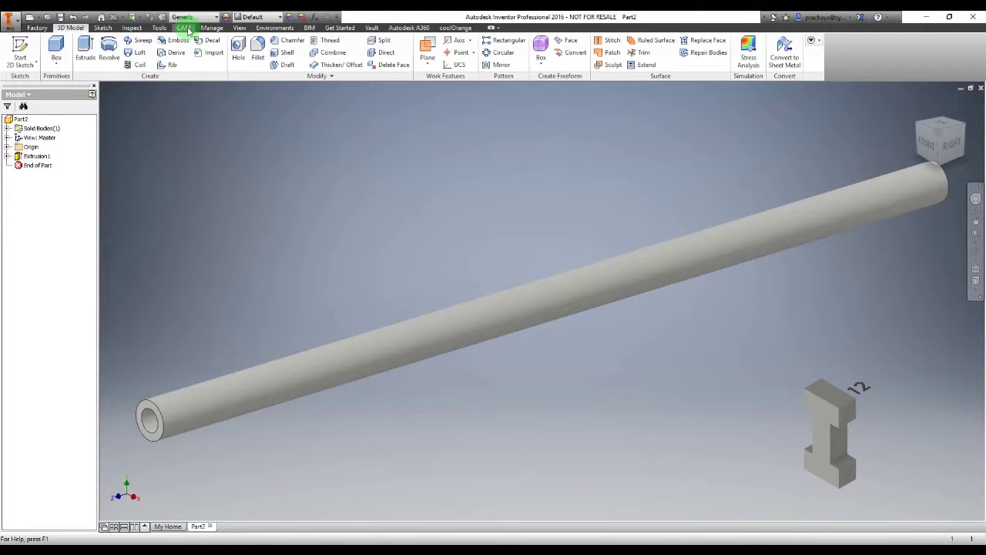
Save the tube part as Hose test.ipt.
left_click(62, 17)
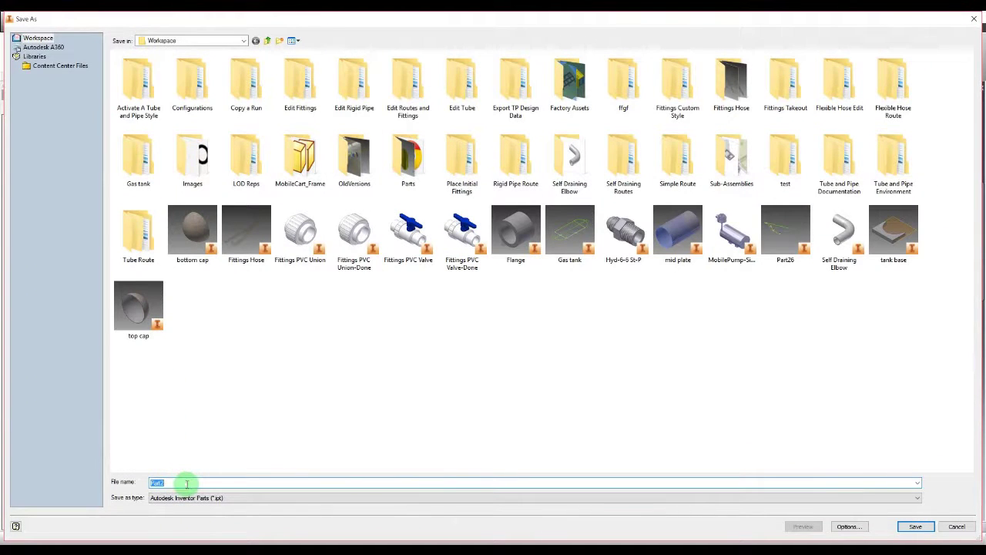
type("Hose test")
left_click(915, 526)
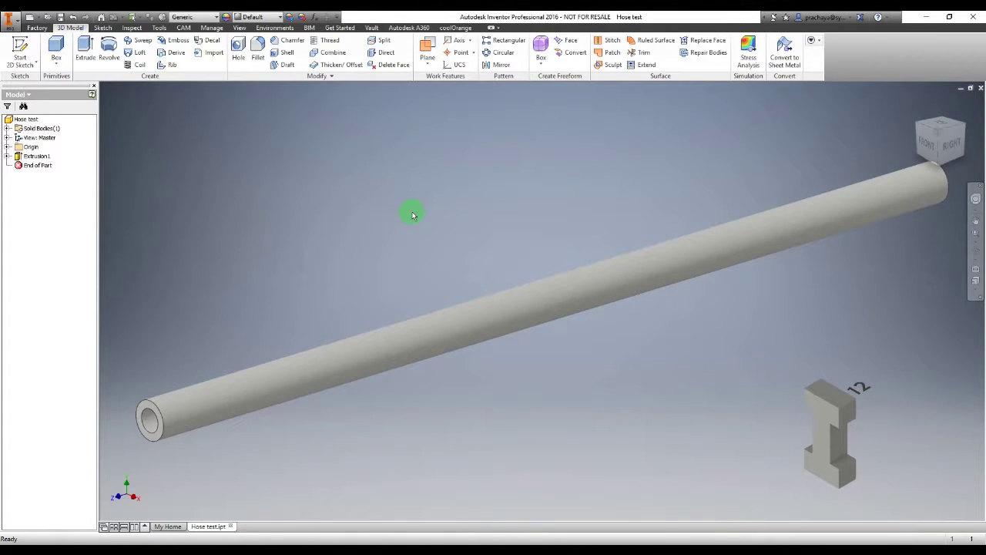
Open iPart Author for Hose test with ID, OD and PL as table columns.
left_click(212, 28)
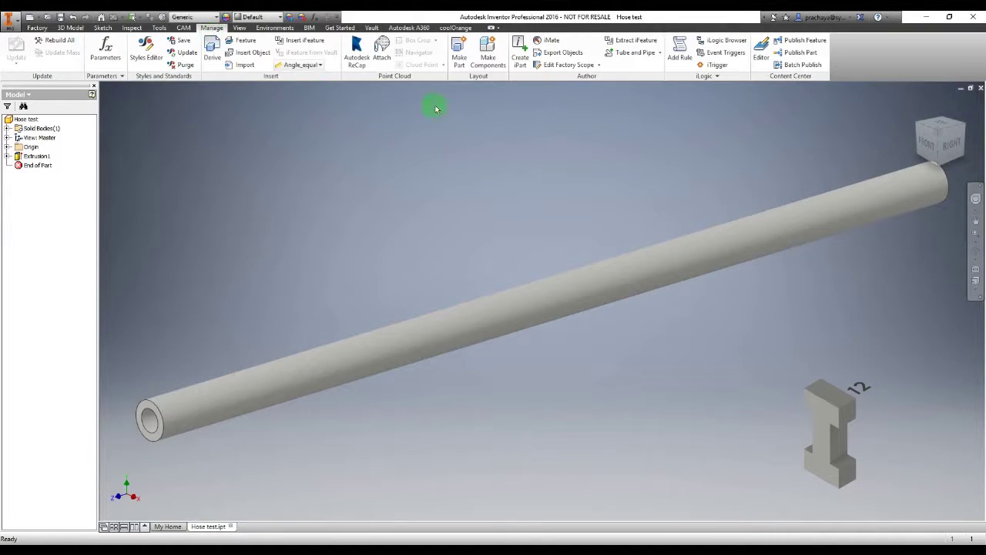
left_click(523, 65)
left_click(141, 338)
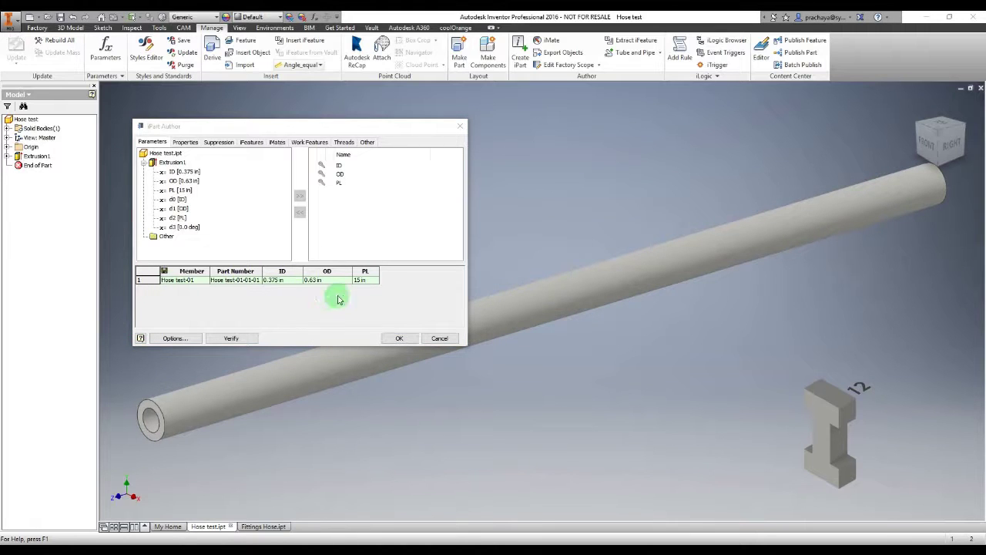
Add a key column ND with value 3/8 for Hose test-01.
left_click(367, 141)
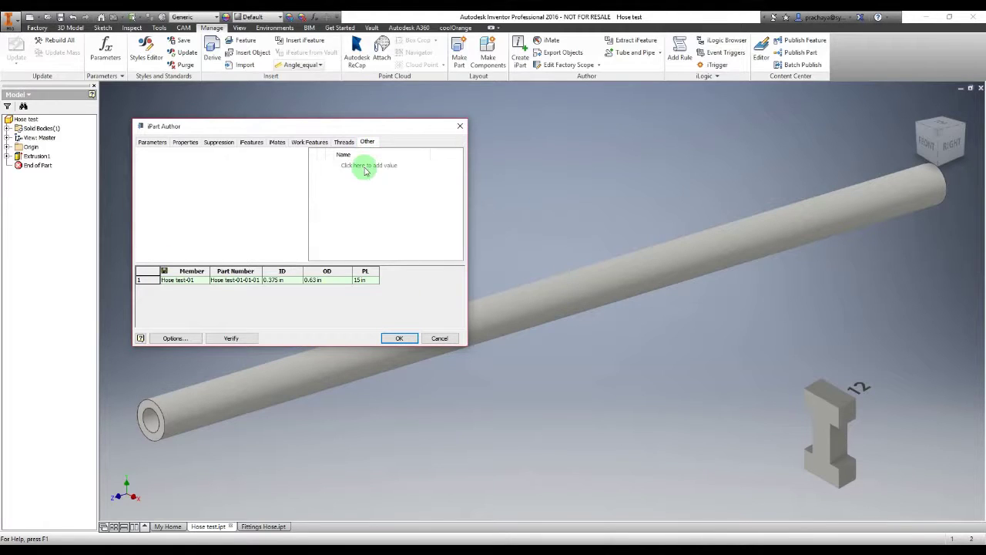
left_click(366, 166)
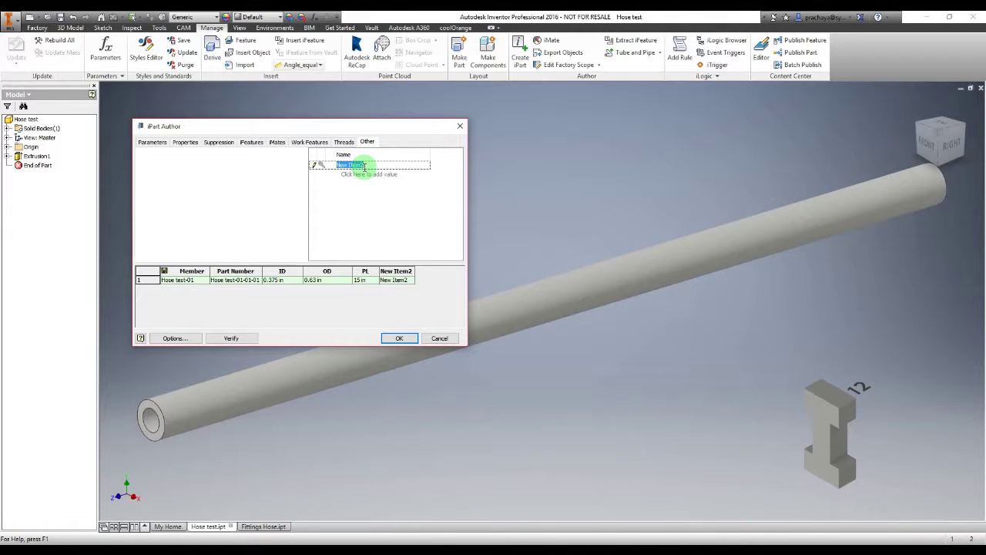
type("ND")
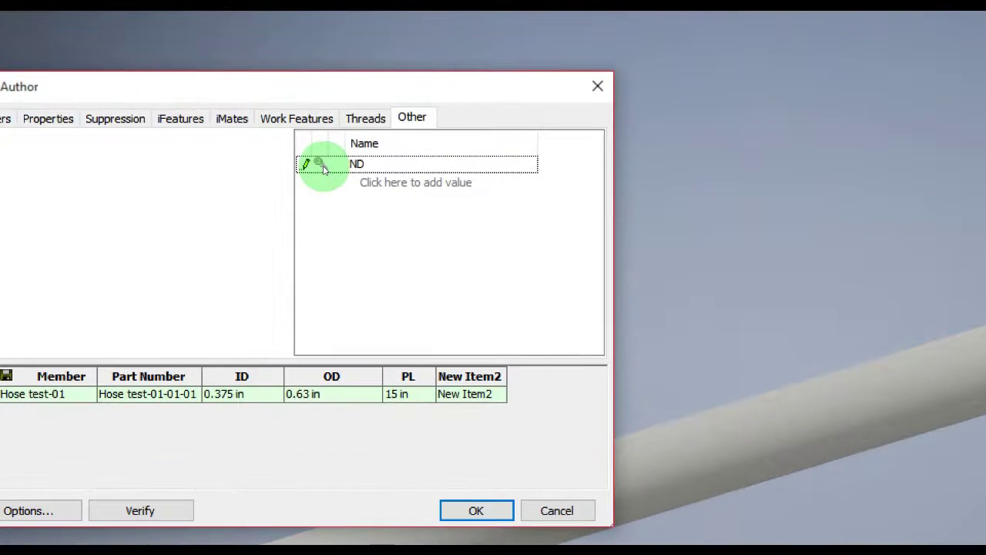
left_click(321, 166)
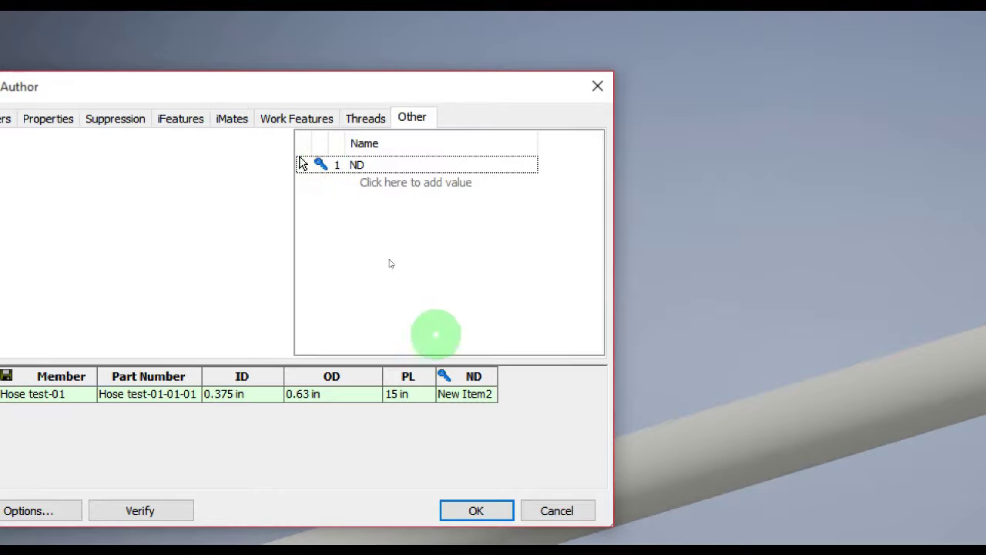
left_click(491, 394)
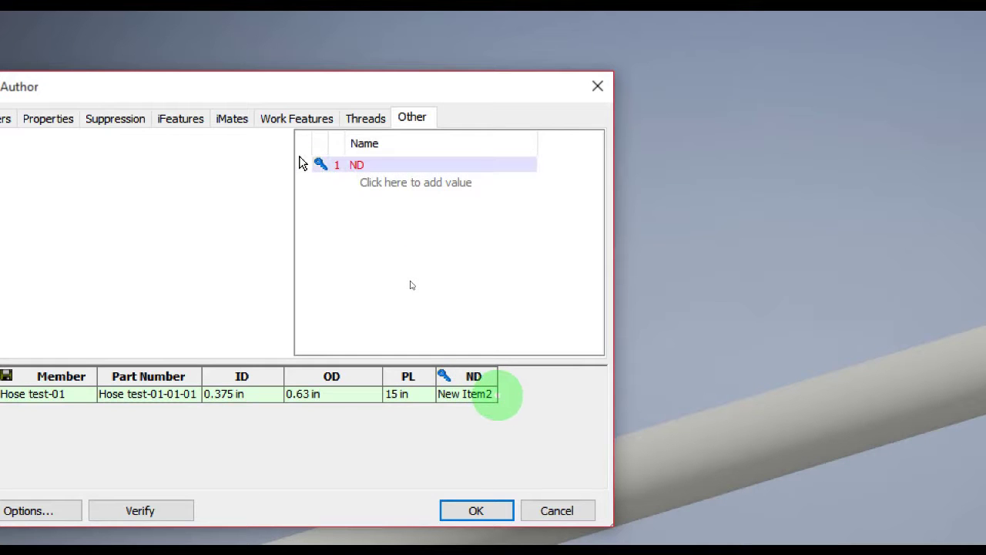
key("Return")
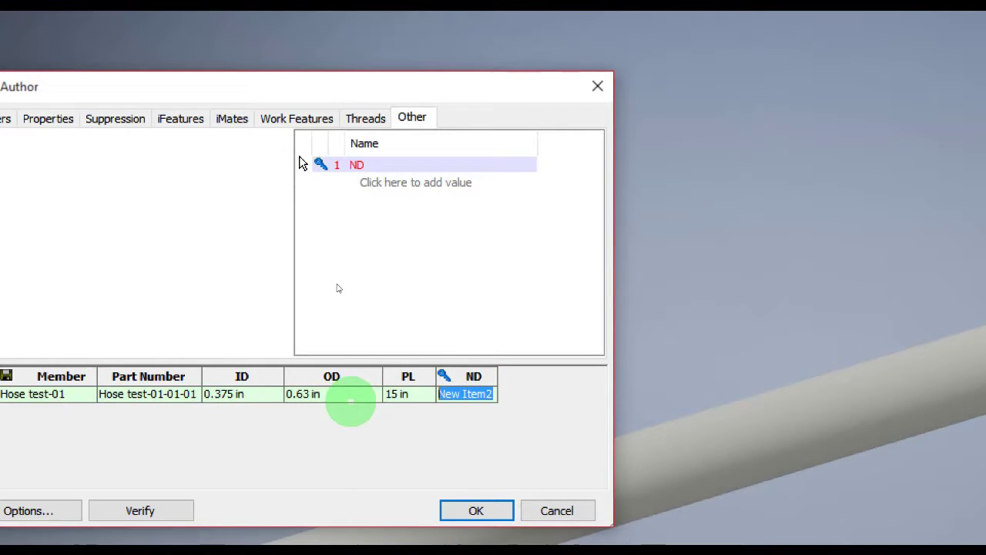
type("3/8")
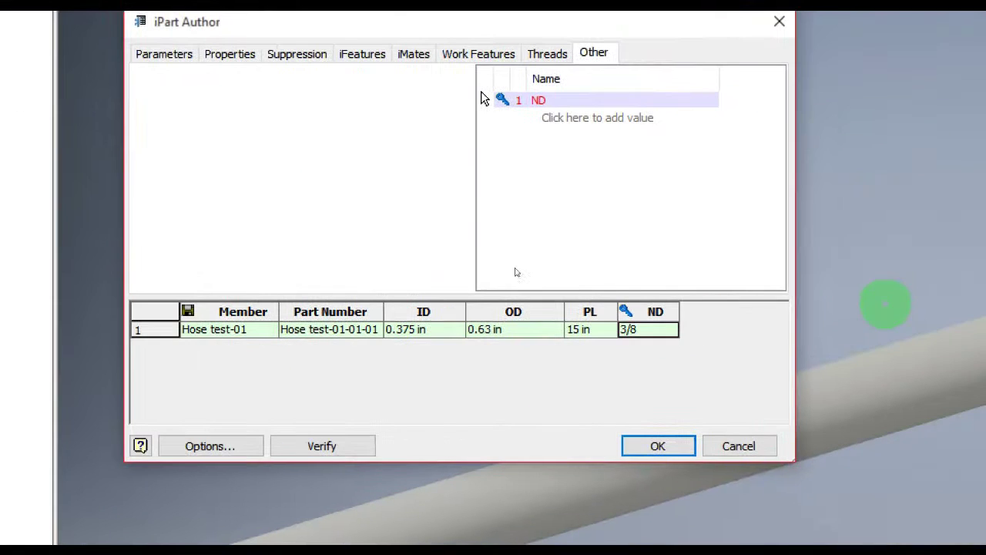
Add an SN column reading OD=0.63in to the iPart table.
left_click(597, 117)
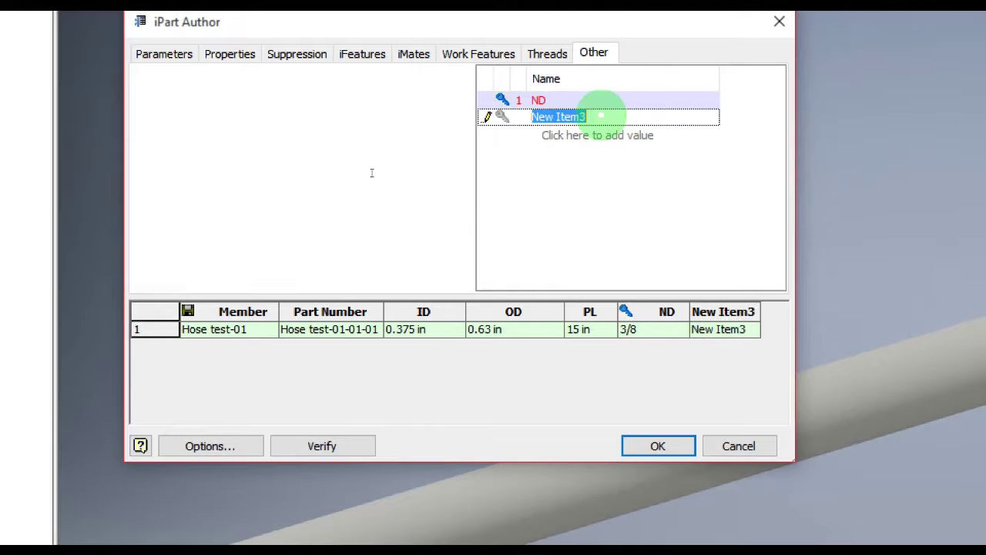
type("SN")
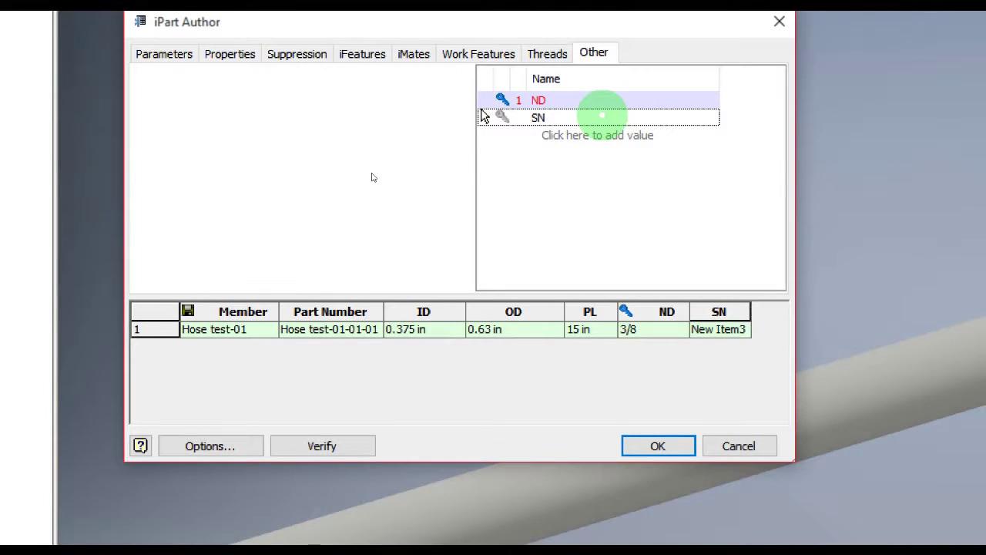
left_click(734, 332)
type("OD=0.63in")
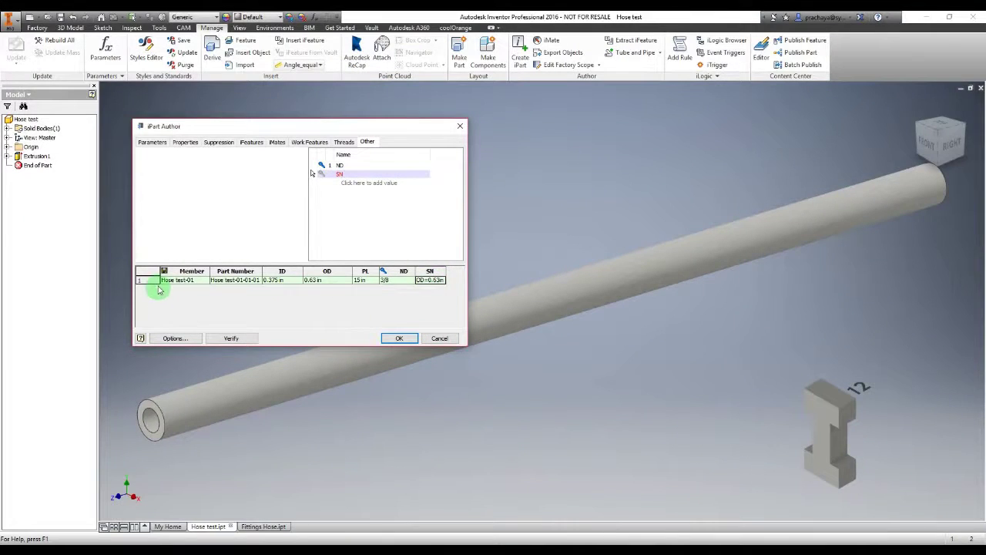
Insert a second member row with ID 0.5 and OD 0.78.
right_click(146, 280)
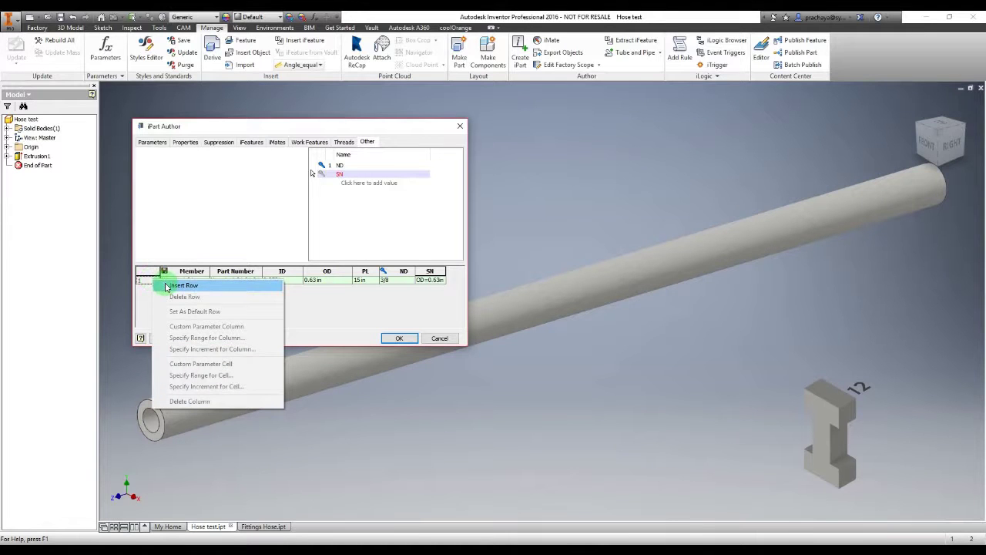
left_click(182, 285)
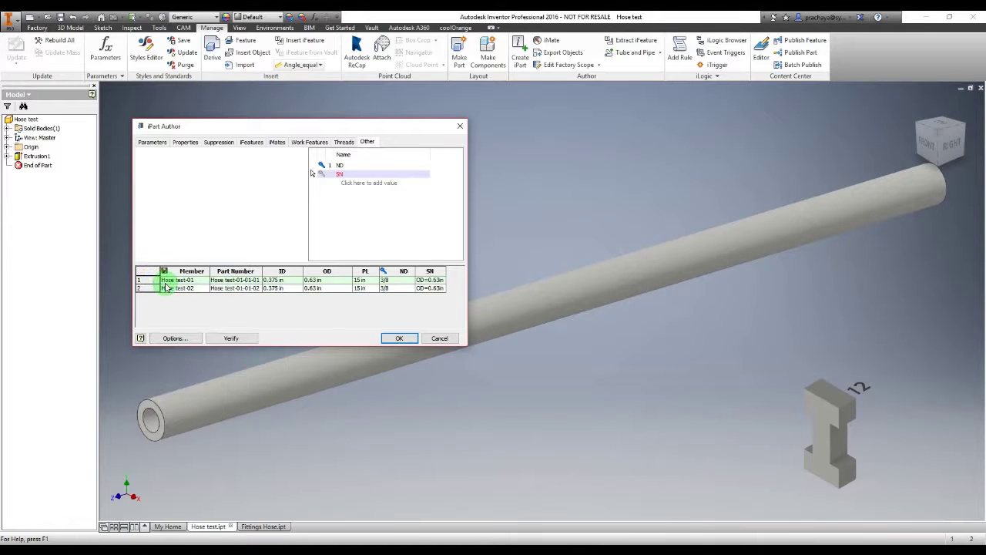
left_click(292, 288)
type("0.5")
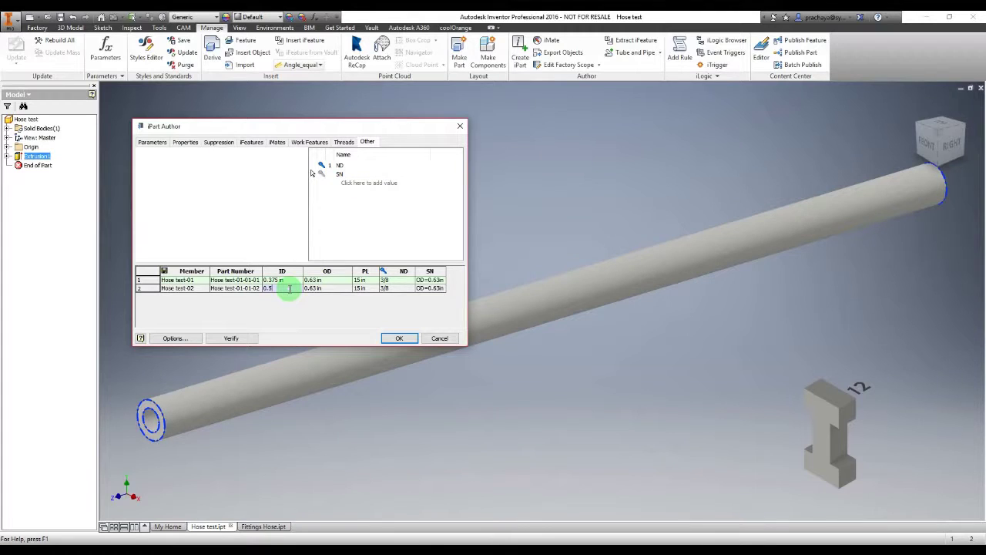
left_click(329, 289)
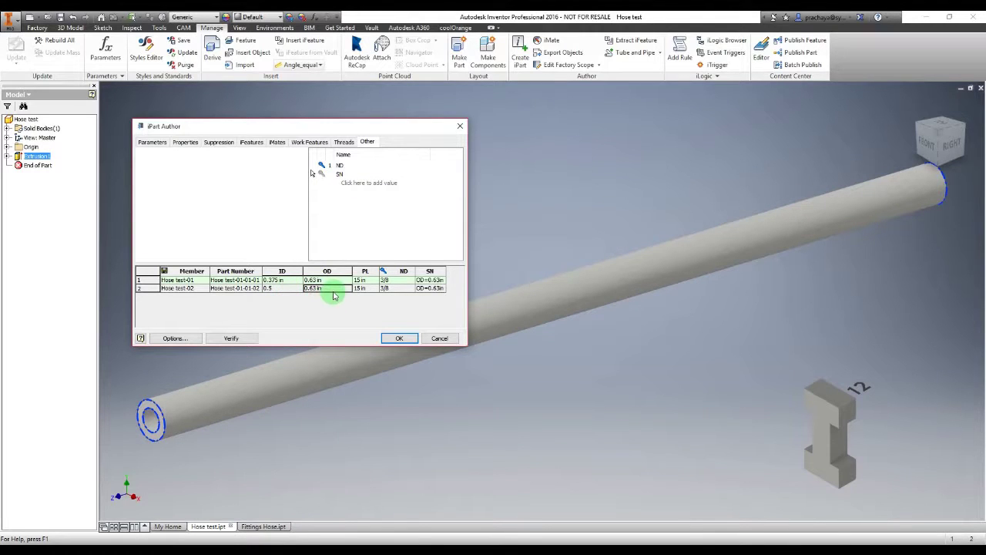
left_click(334, 291)
type("8")
key("Tab")
Set the second member's ND to 1/2 and SN to OD=0.78in, then accept the table.
double_click(393, 289)
type("1/2")
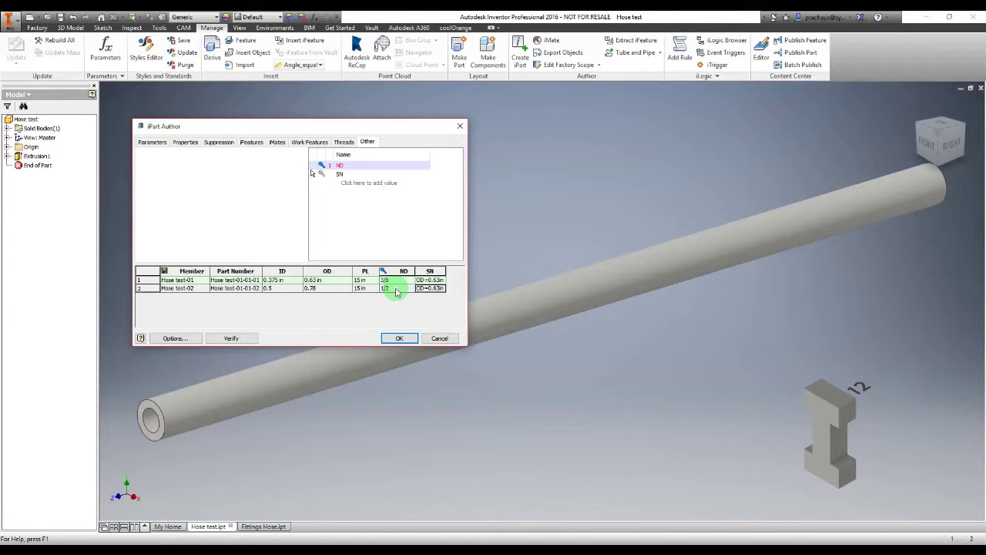
double_click(436, 288)
left_click(452, 300)
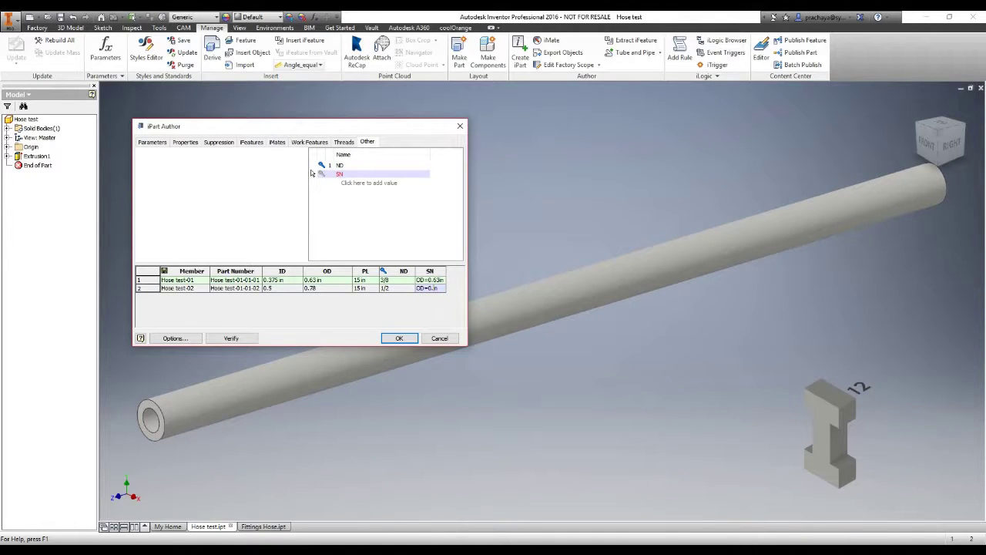
type("78")
left_click(312, 172)
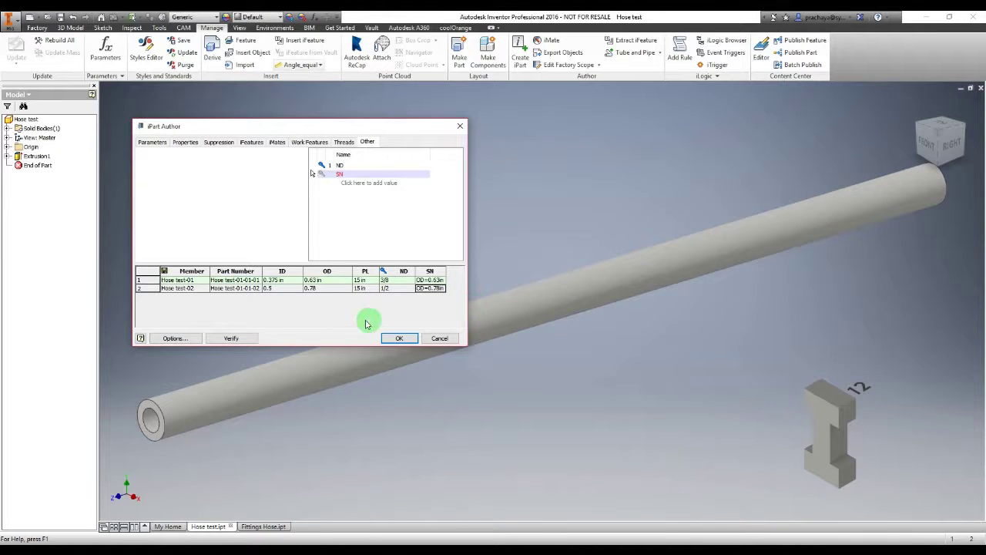
left_click(399, 339)
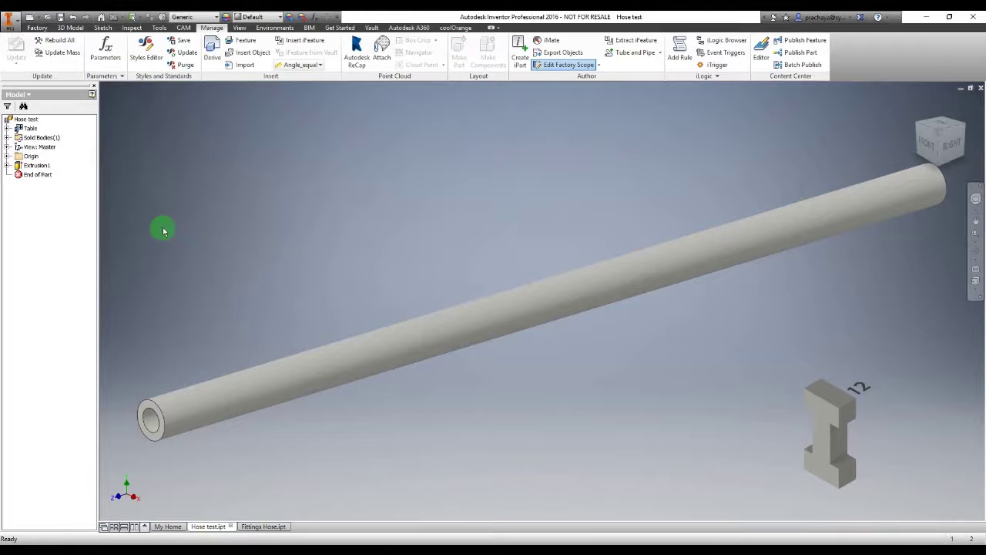
Activate Hose test-02 from the expanded iPart Table, then reselect Hose test-01.
double_click(27, 128)
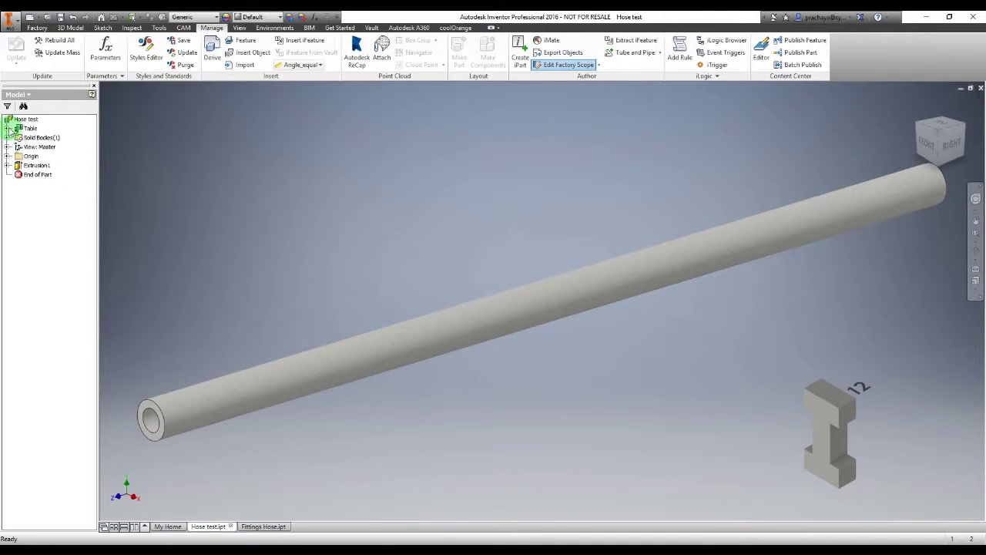
left_click(46, 145)
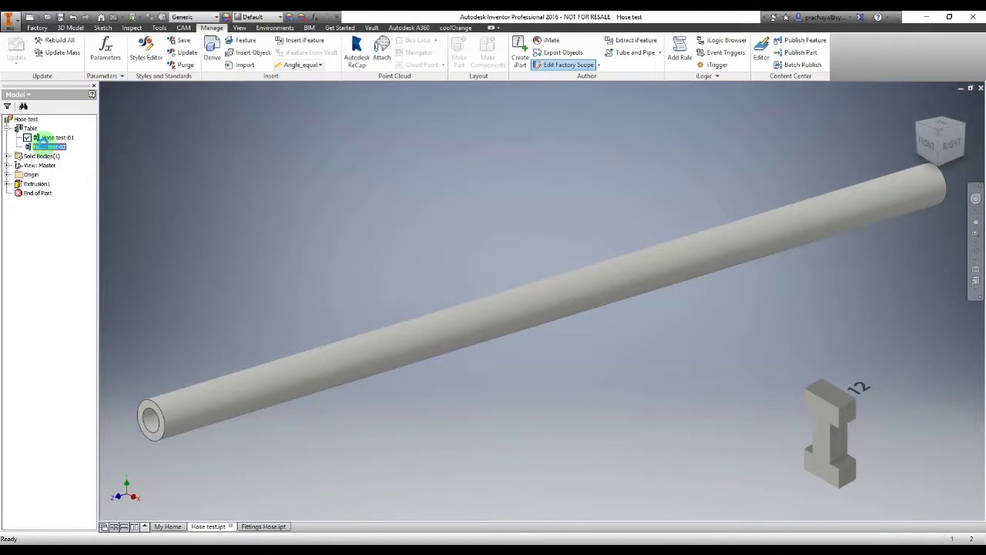
double_click(46, 147)
left_click(44, 137)
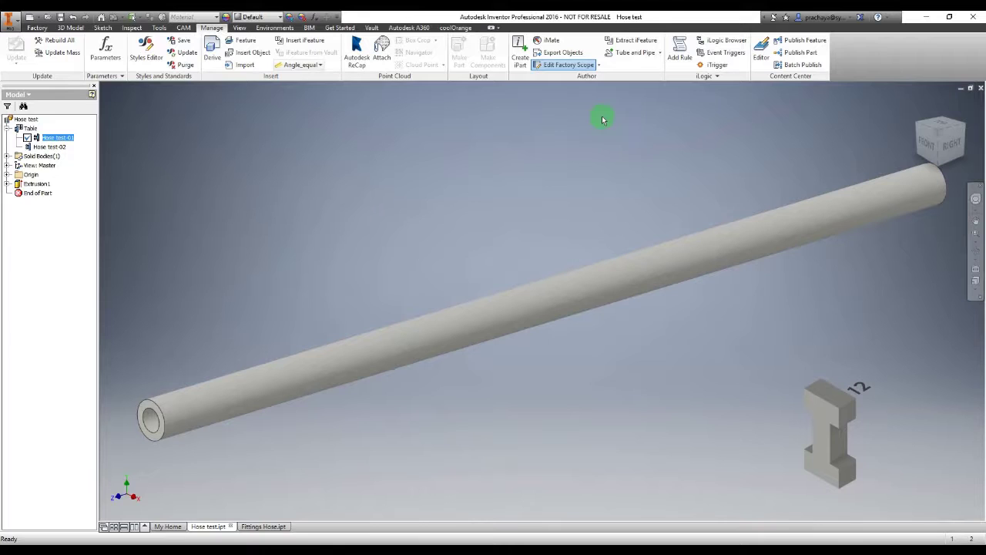
left_click(661, 54)
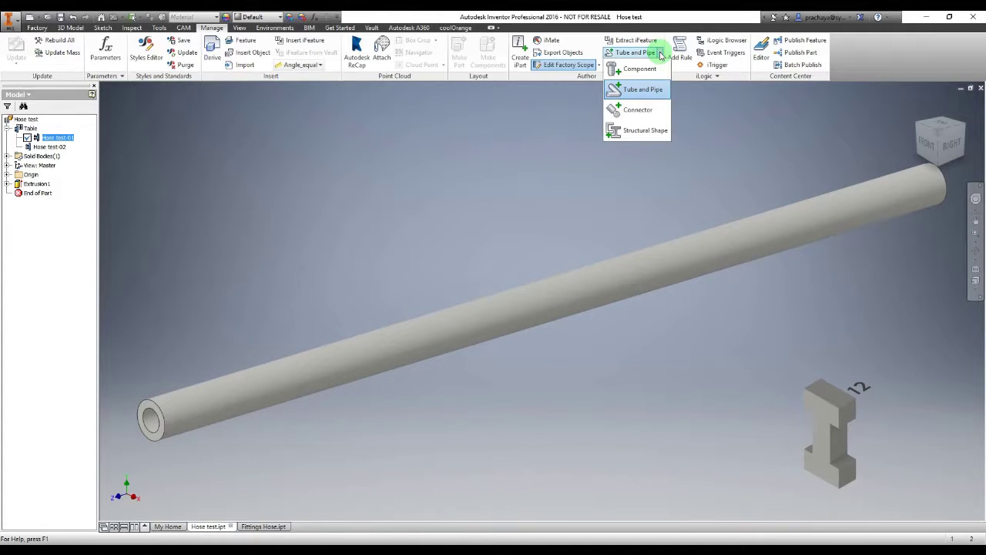
Author the part as a Hoses type with end treatment Hose - Field.
left_click(649, 92)
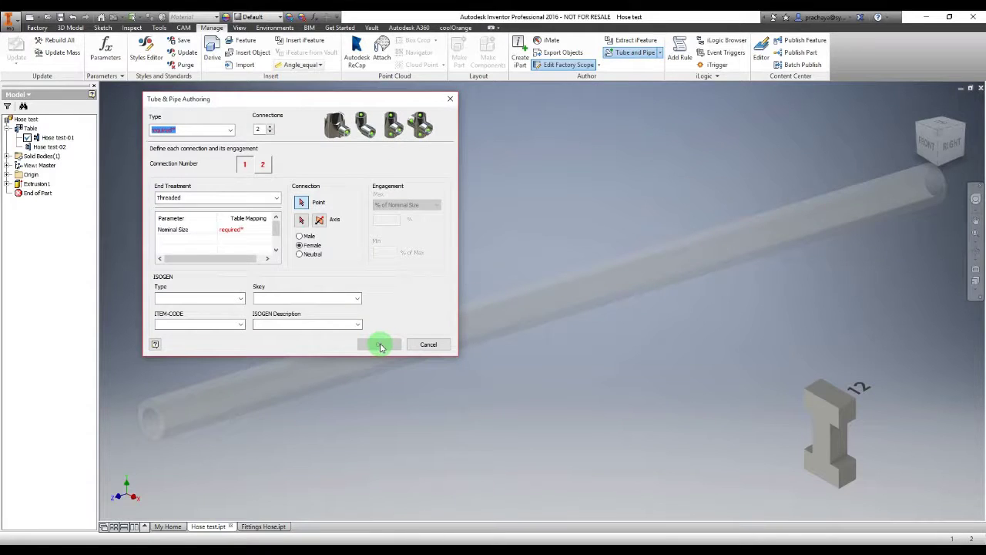
left_click(230, 130)
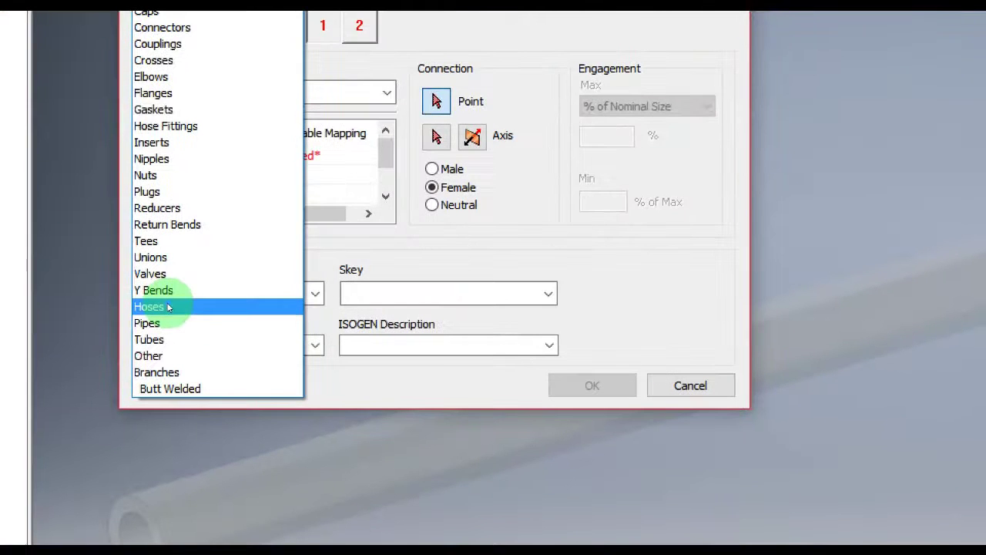
left_click(168, 307)
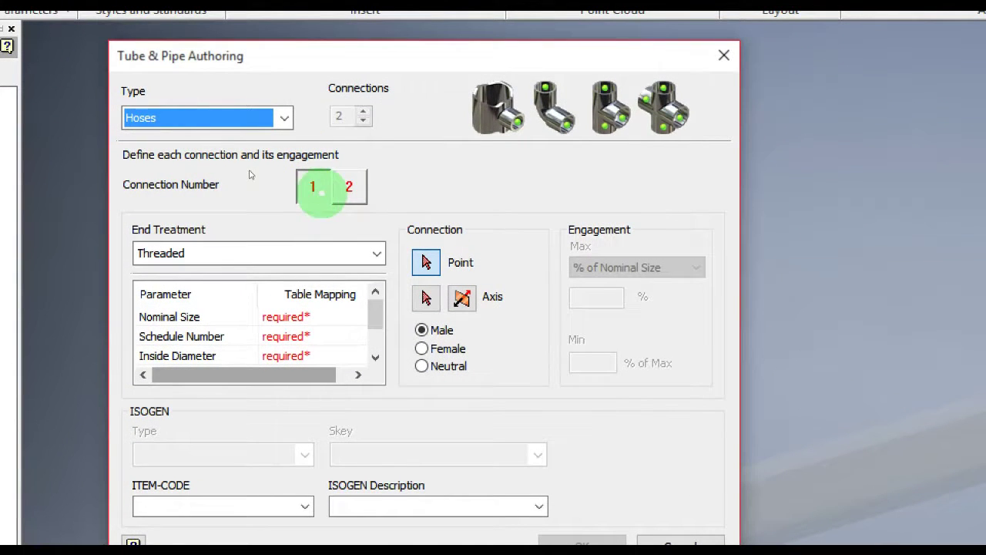
left_click(211, 253)
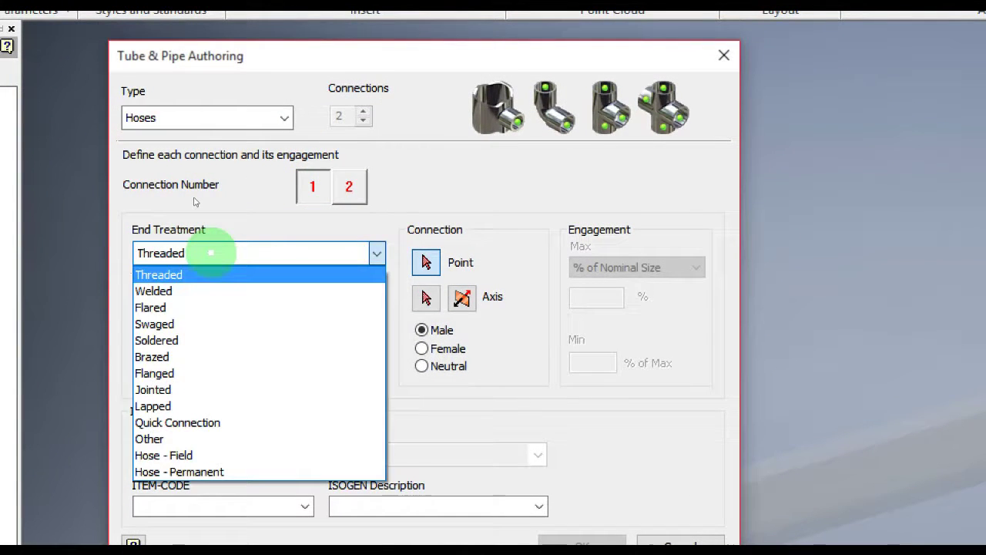
key("super")
key("super")
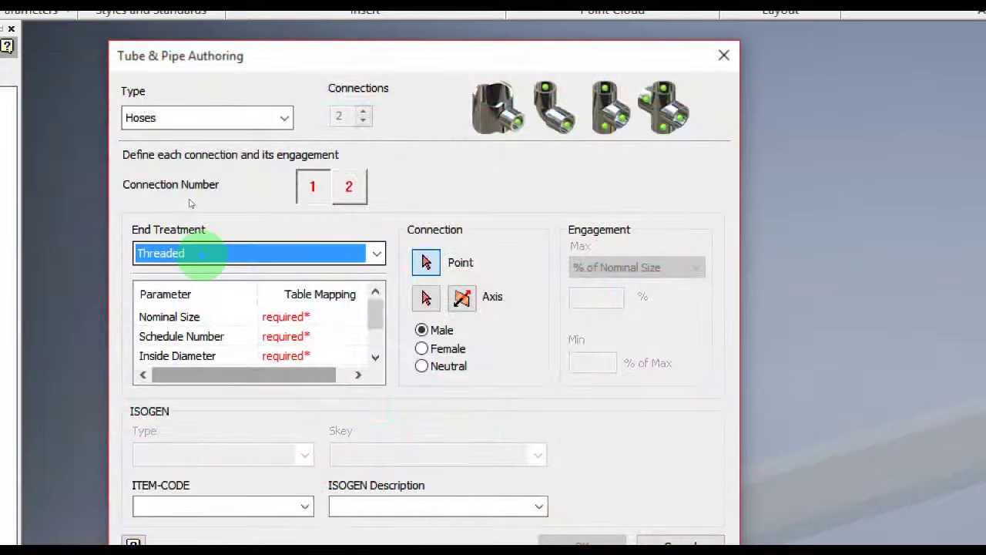
left_click(186, 252)
left_click(189, 456)
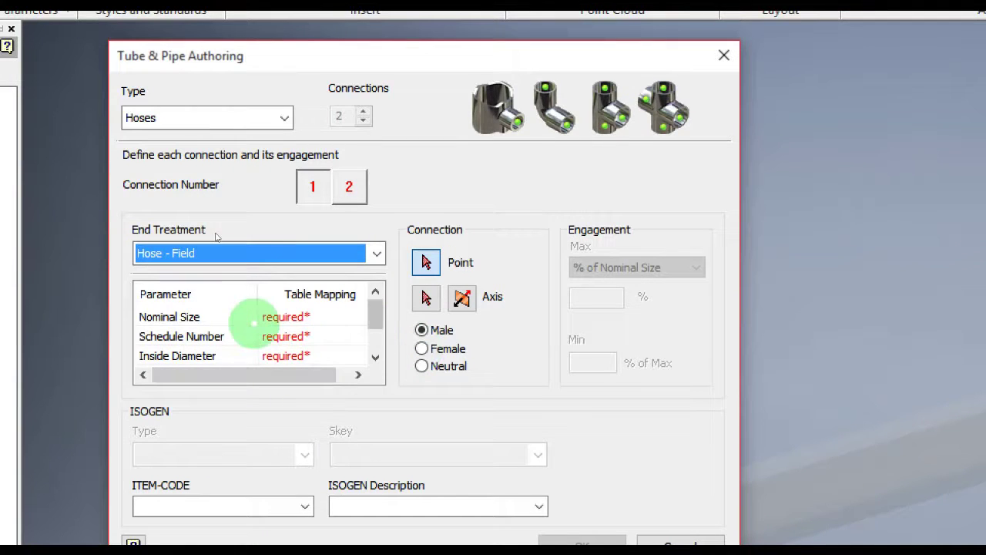
Map Nominal Size to ND, Schedule to SN, ID, OD, and Pipe Length to PL.
left_click(347, 317)
left_click(355, 317)
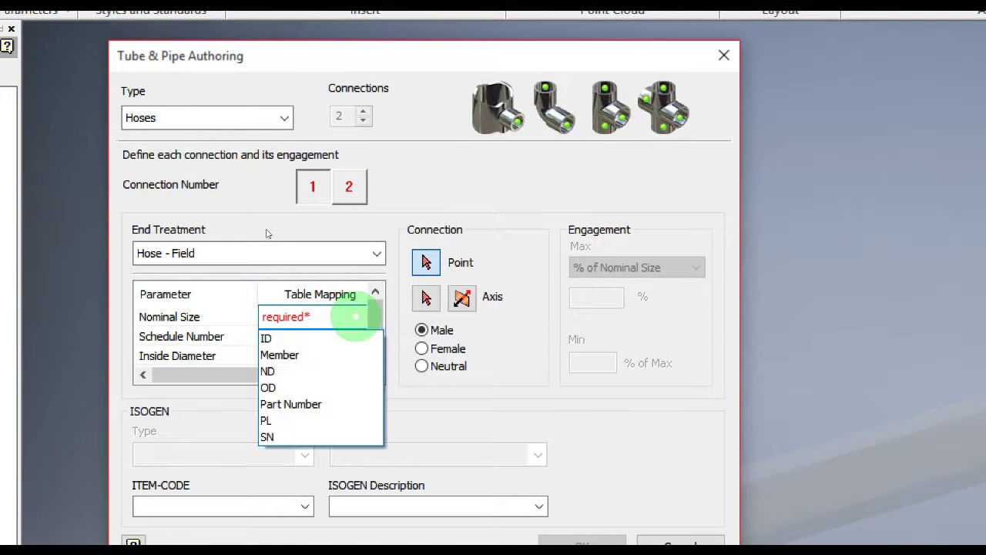
left_click(335, 372)
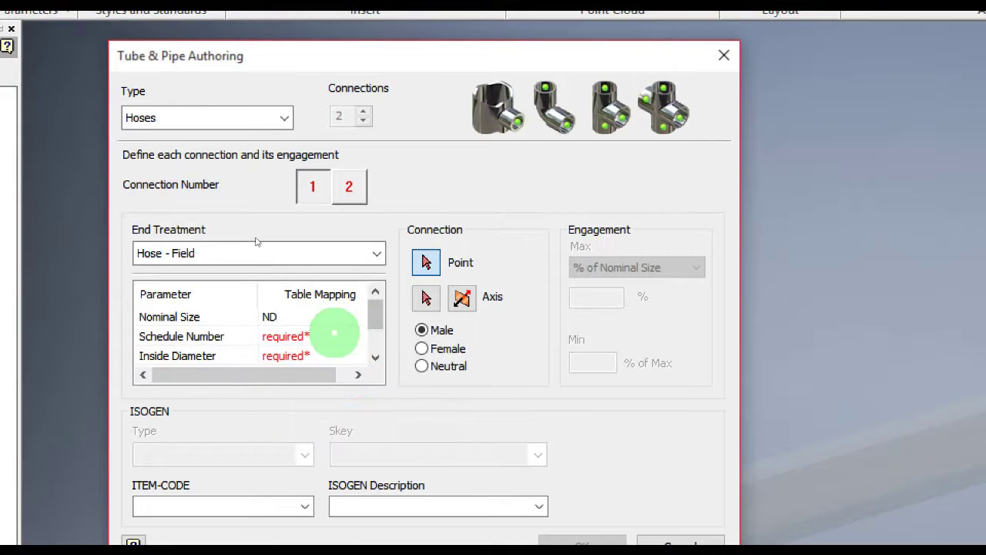
left_click(334, 332)
left_click(318, 455)
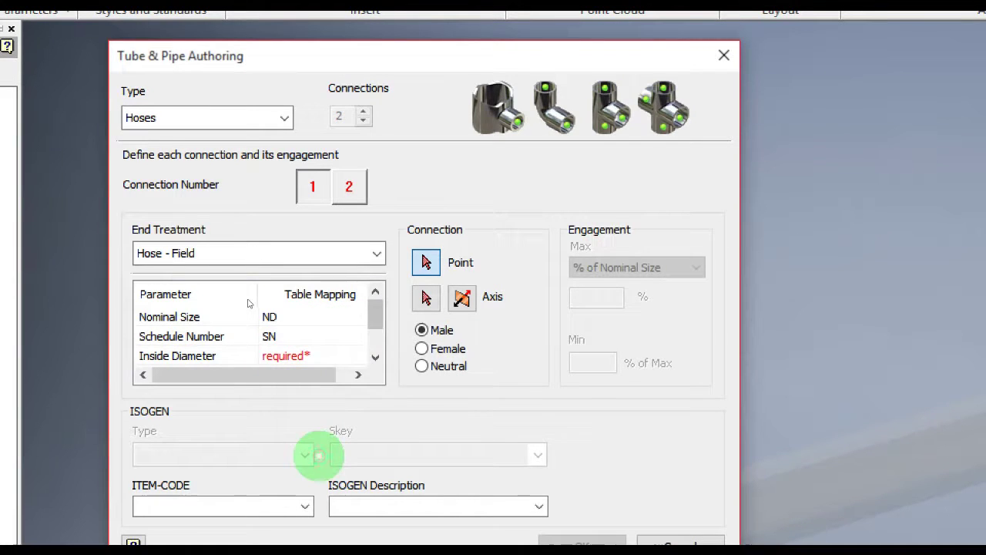
left_click(375, 356)
left_click(376, 356)
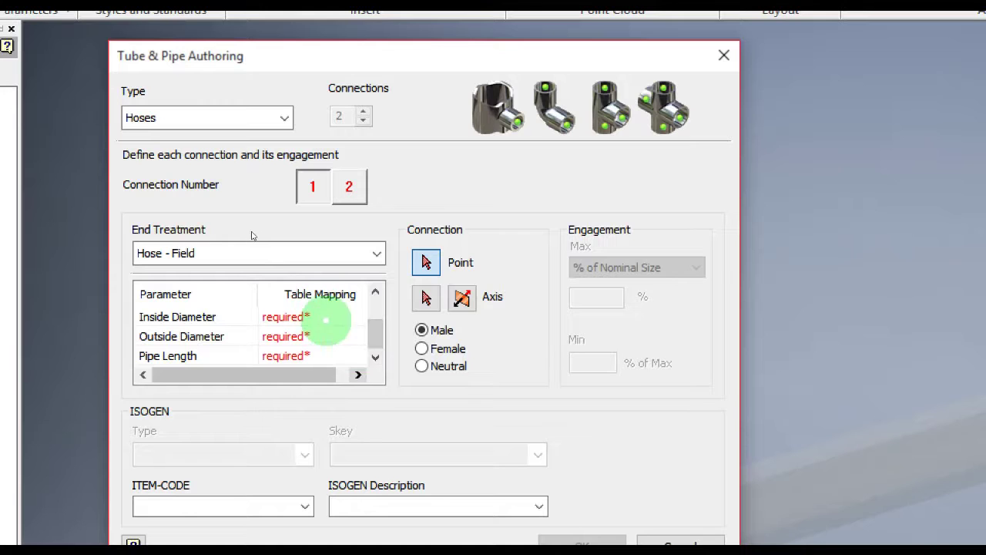
left_click(326, 319)
left_click(326, 337)
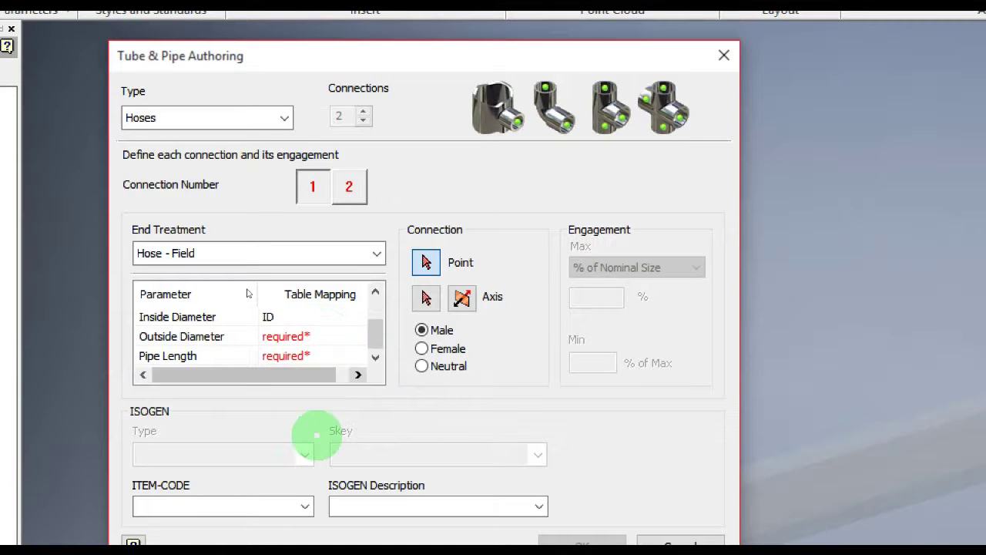
left_click(319, 336)
left_click(319, 336)
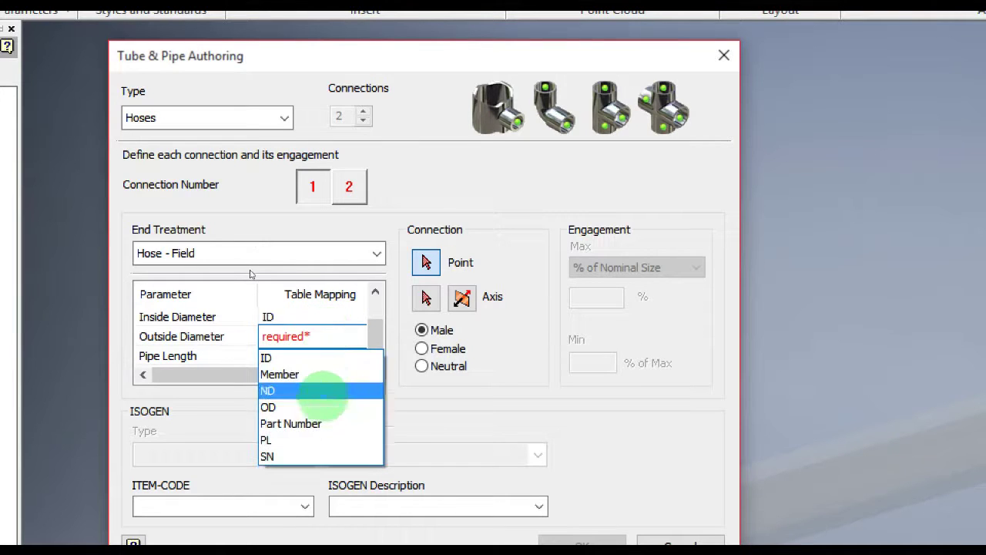
left_click(319, 407)
left_click(327, 356)
left_click(326, 356)
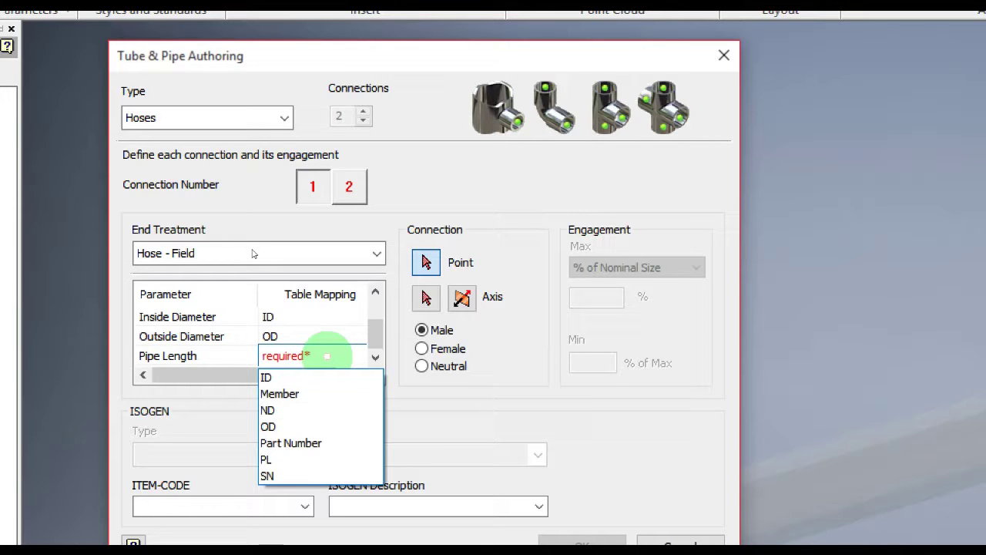
left_click(307, 459)
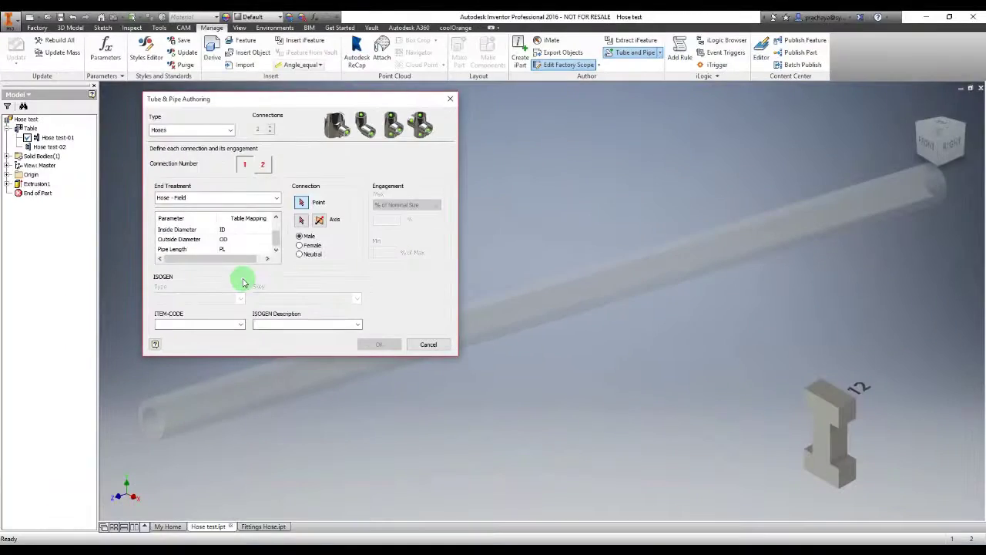
Place connection 1 as female at the tube end's centre point and edge axis.
left_click(302, 203)
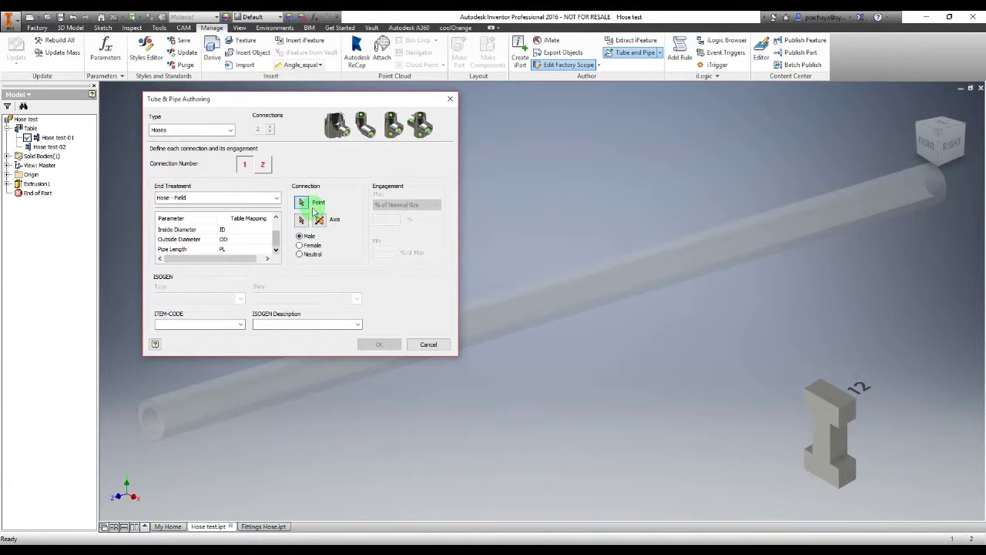
left_click_drag(305, 105, 205, 68)
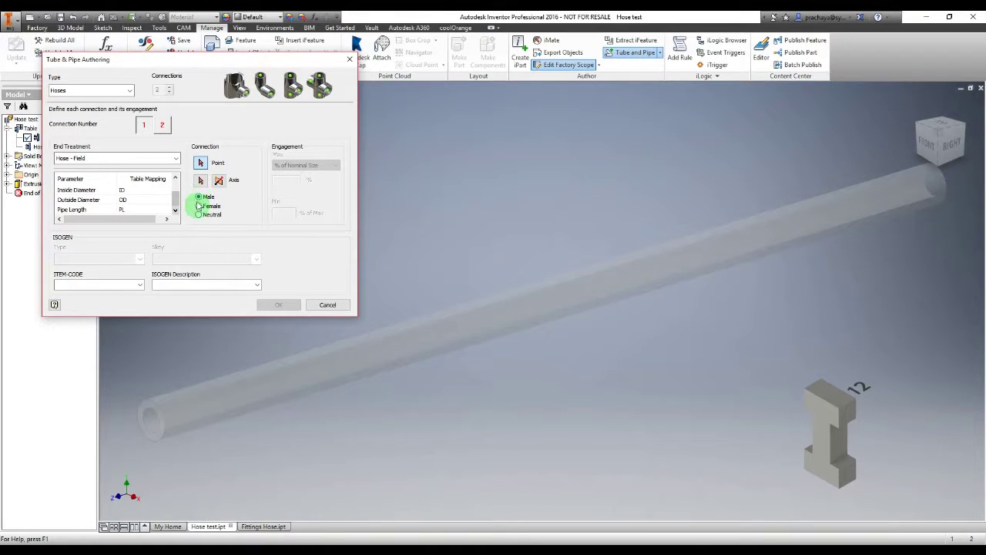
left_click(198, 206)
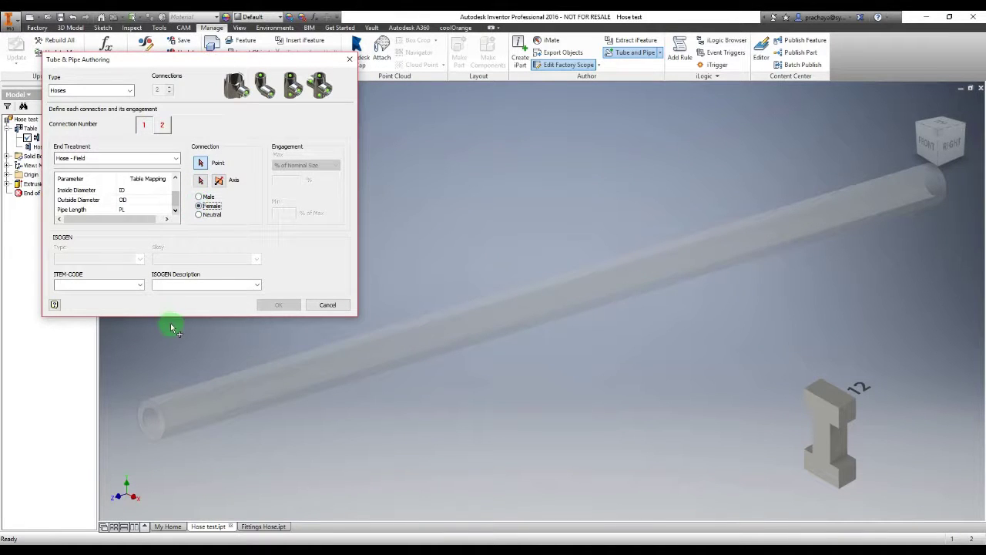
middle_click_drag(169, 326, 491, 205, "shift")
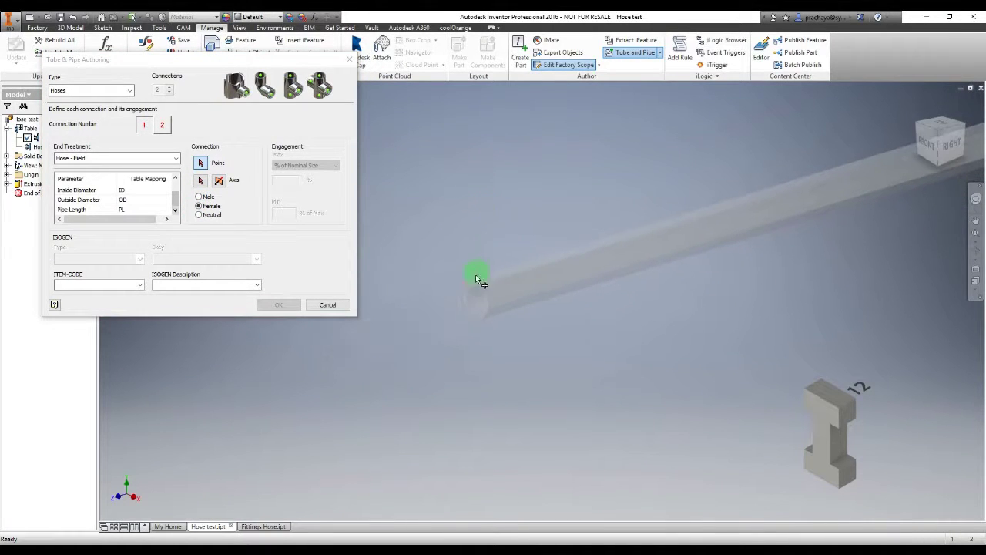
left_click(478, 285)
middle_click_drag(456, 333, 463, 313, "shift")
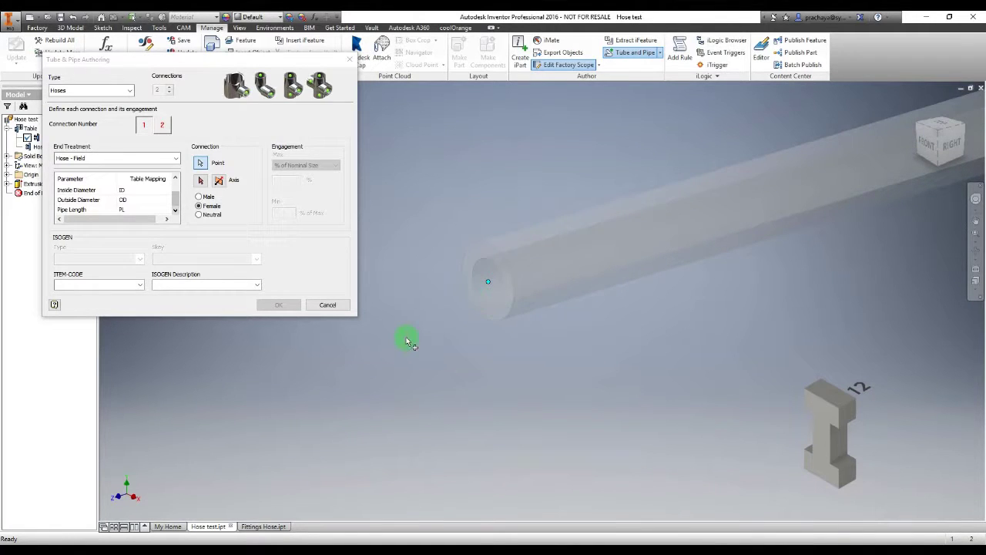
left_click(200, 179)
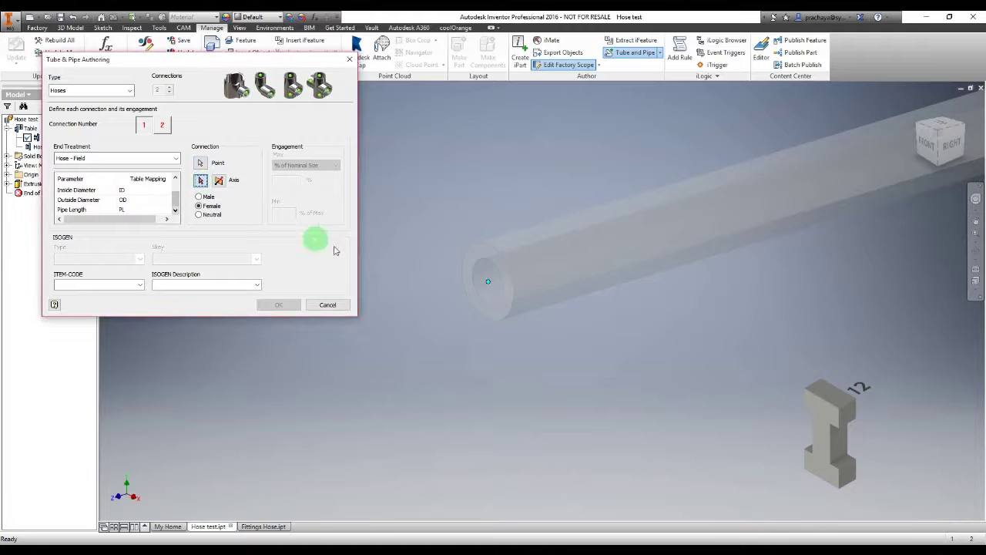
left_click(488, 307)
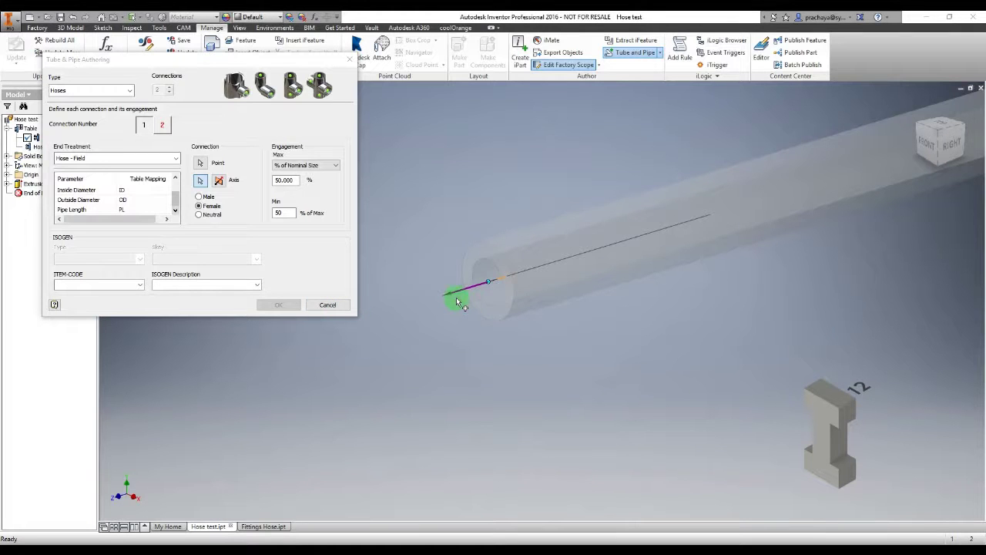
Set connection 1's engagement to Distance with maximum 0 and minimum 0.
left_click(335, 165)
left_click(334, 183)
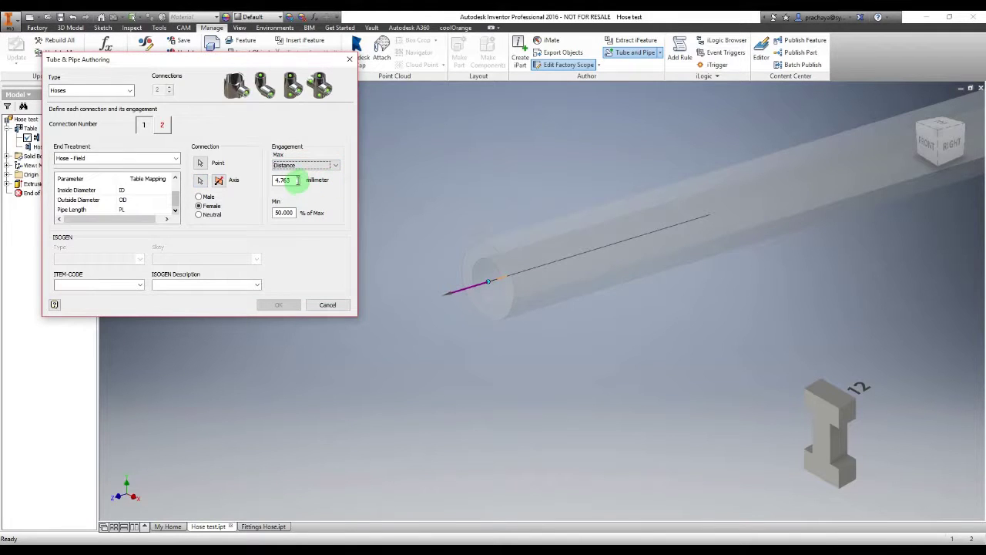
double_click(297, 180)
type("0")
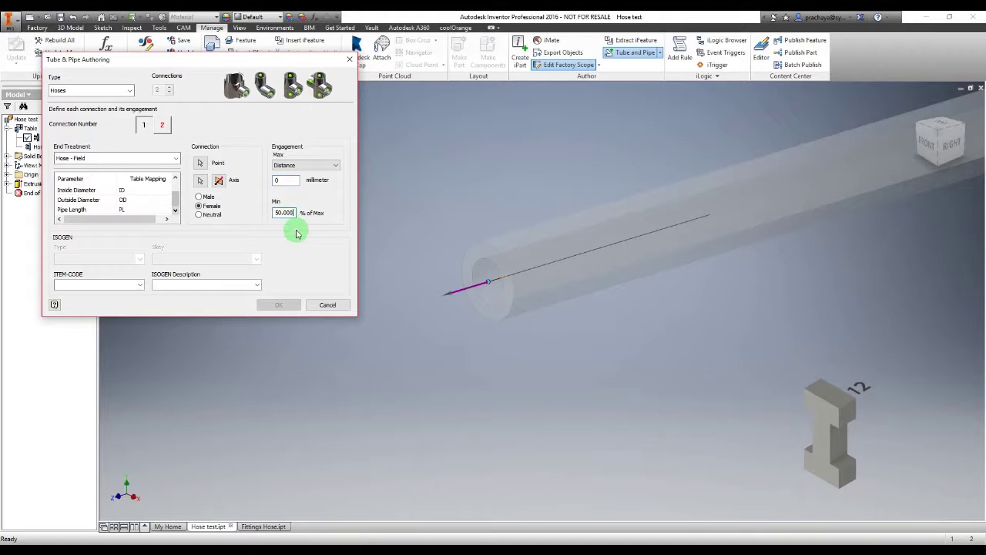
left_click(288, 213)
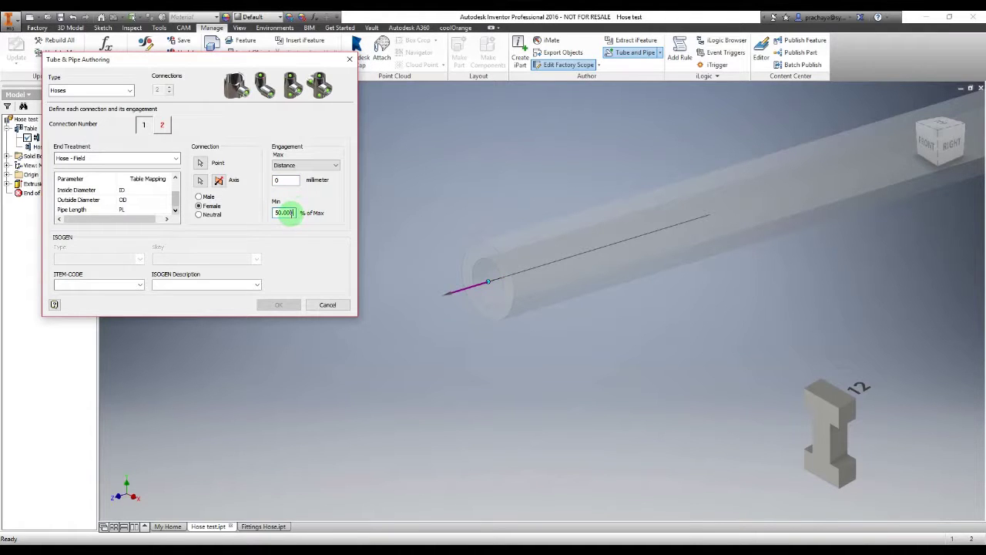
left_click_drag(288, 213, 281, 237)
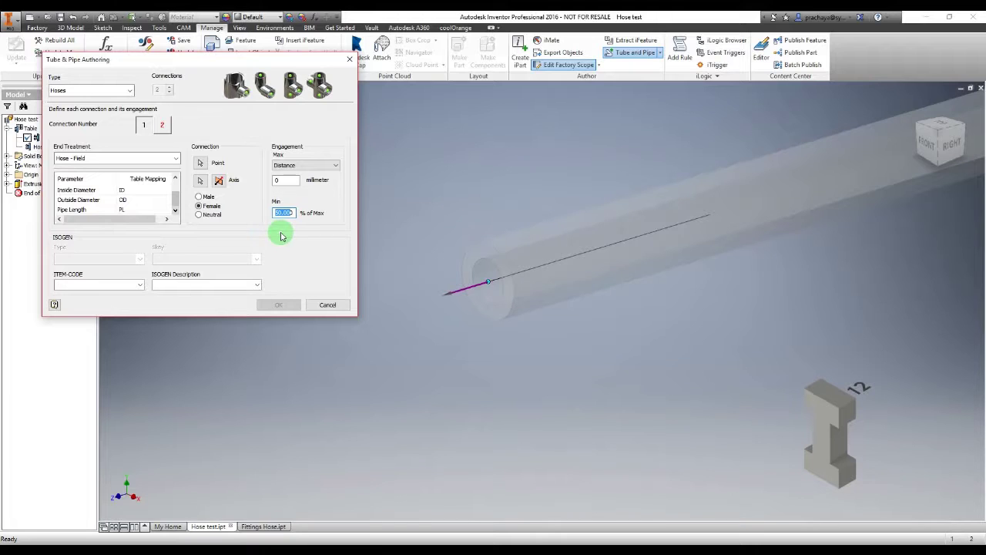
type("0")
left_click(283, 180)
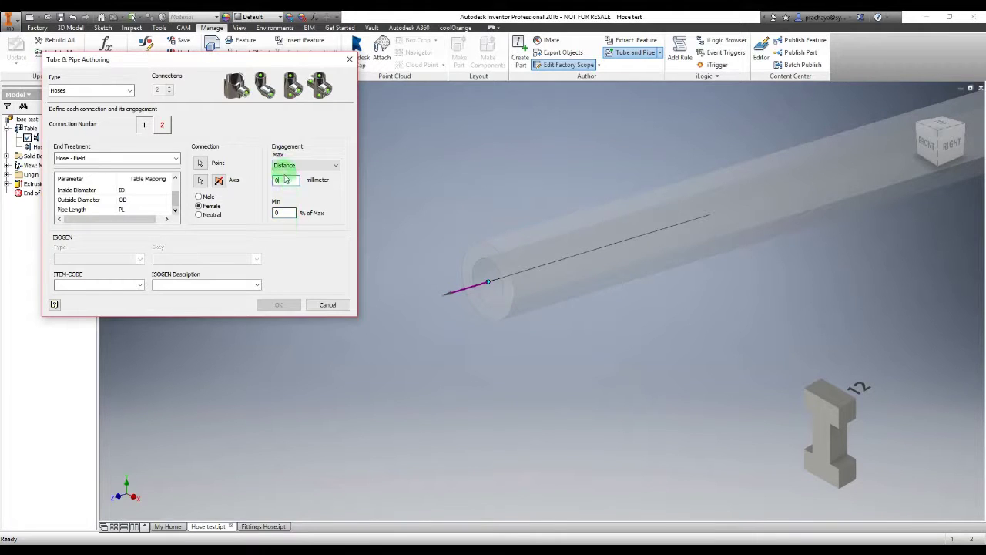
left_click(162, 125)
Make connection 2 a female Hose - Field end at the far end's centre and edge axis.
left_click(160, 158)
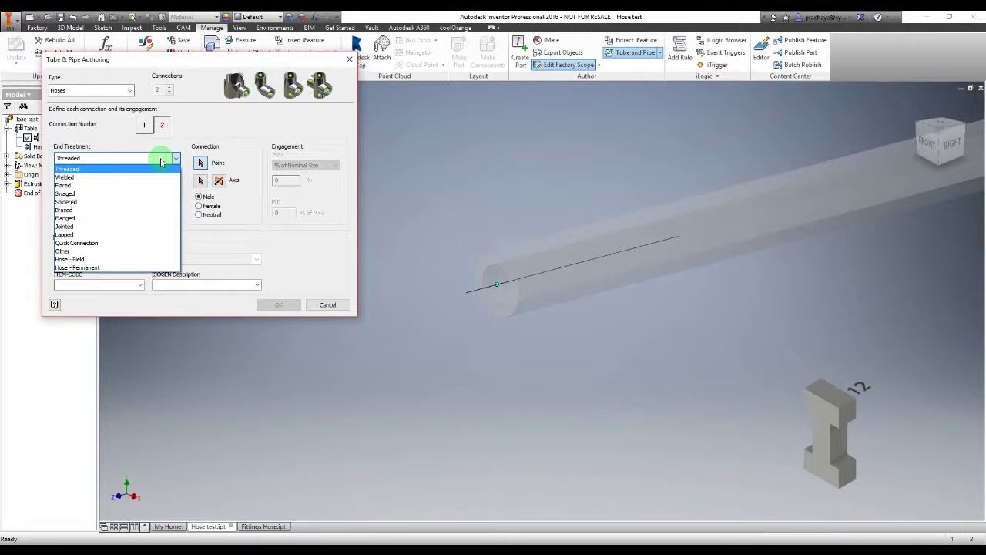
left_click(134, 260)
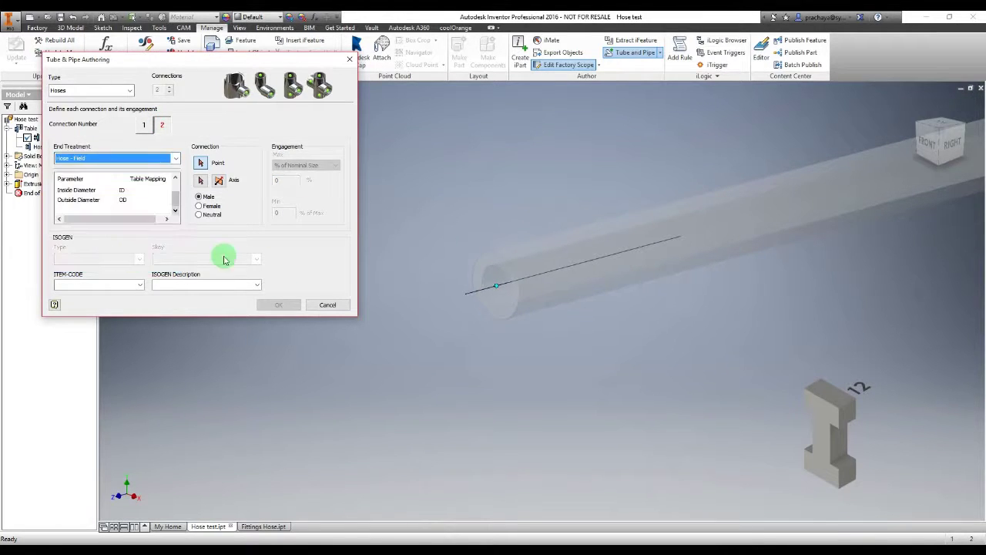
left_click(214, 168)
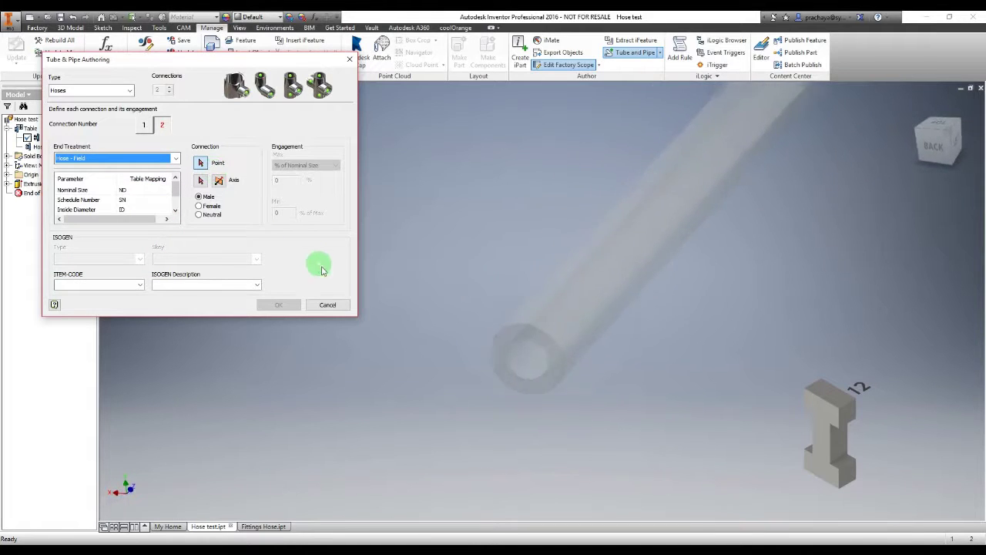
left_click(496, 280)
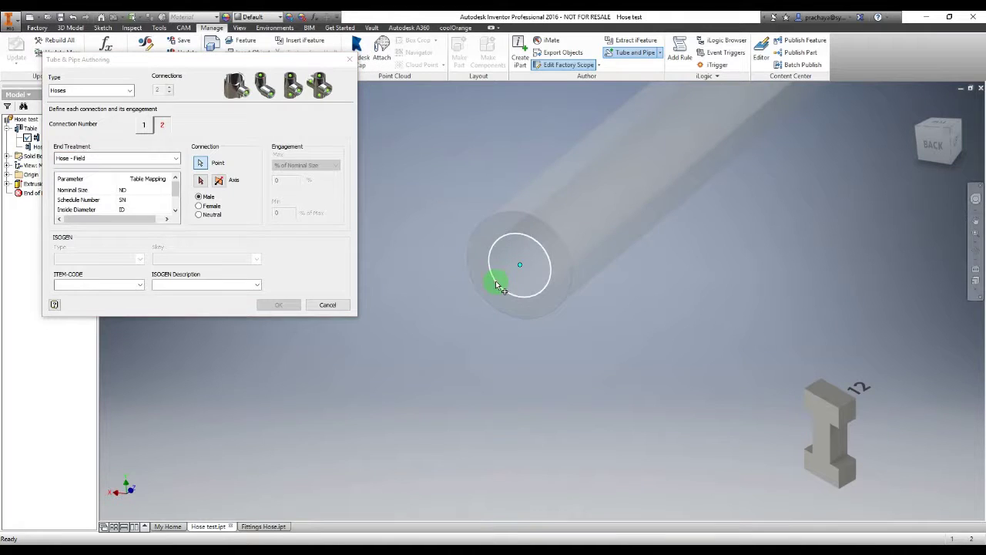
left_click(204, 182)
left_click(391, 269)
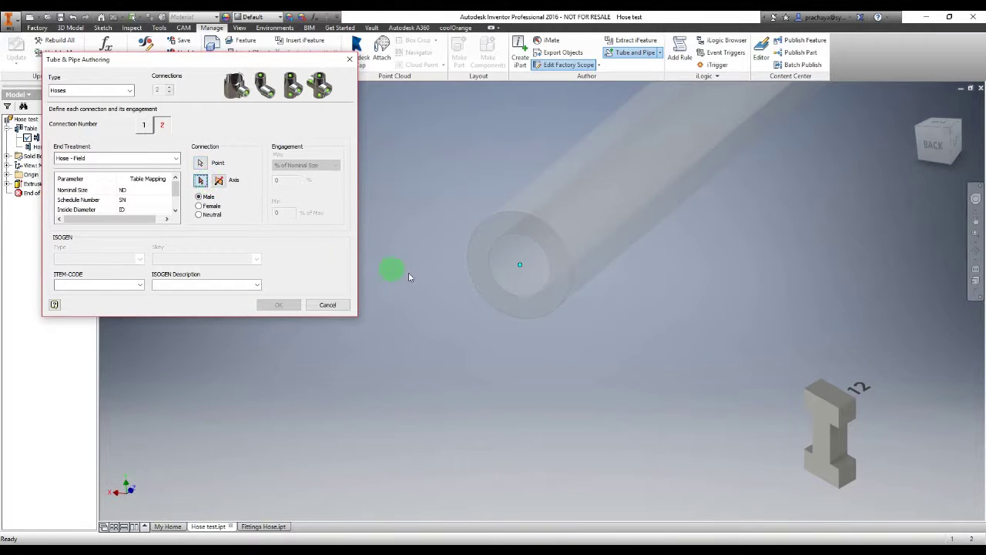
left_click(495, 279)
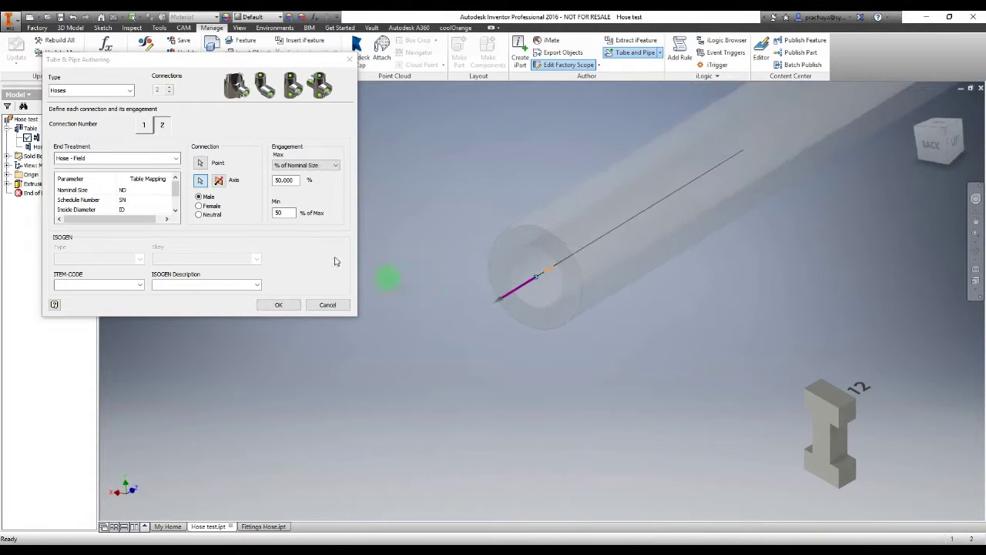
left_click(204, 207)
Give connection 2 a distance engagement of 0, minimum 0, and finish authoring.
left_click(313, 165)
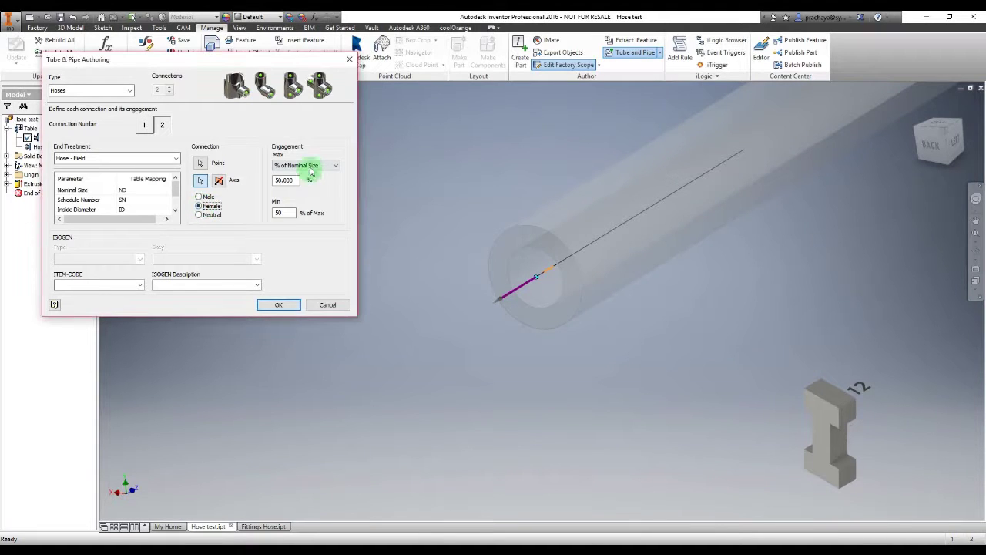
left_click(312, 183)
left_click(295, 180)
type("0")
left_click(288, 212)
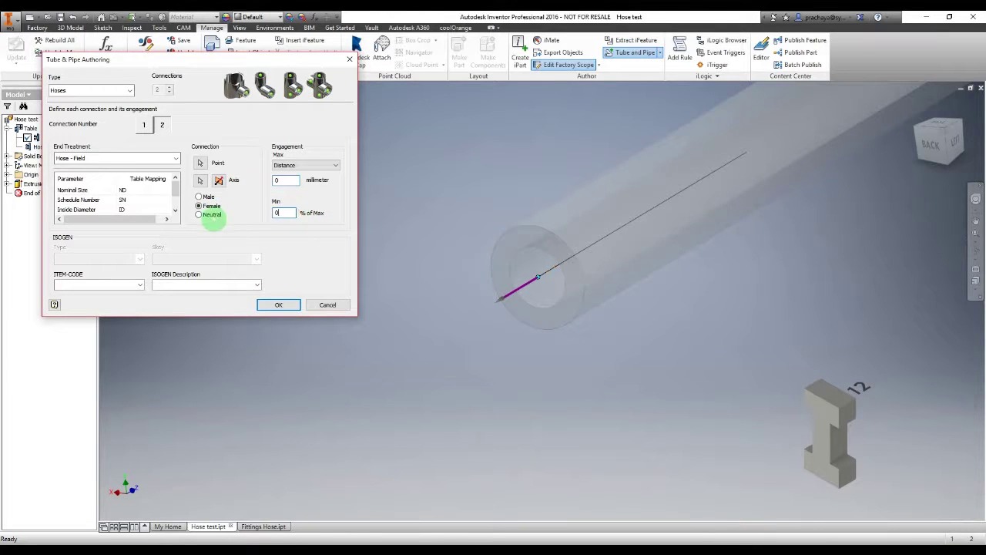
left_click(264, 305)
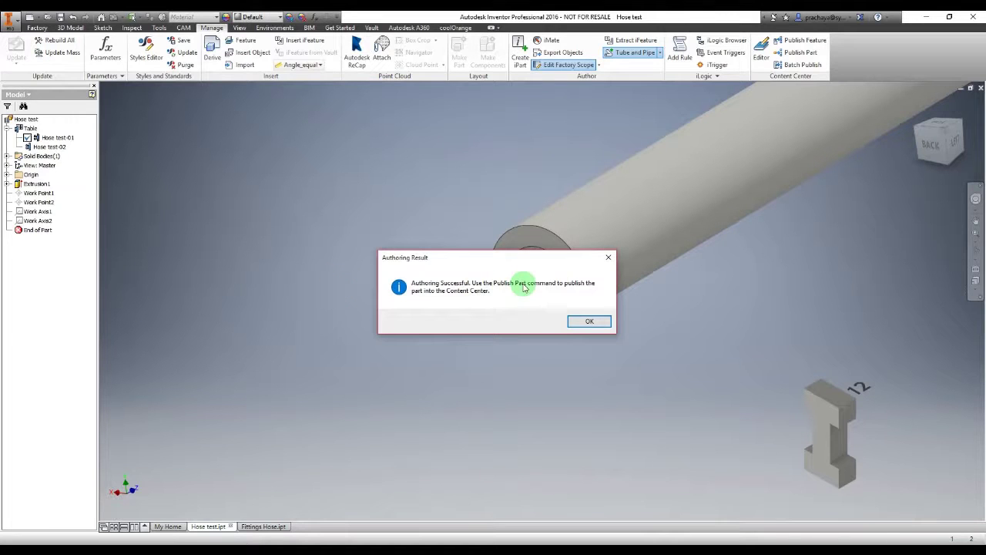
Start publishing the part to the My Tube_Pipe library in English.
left_click(582, 322)
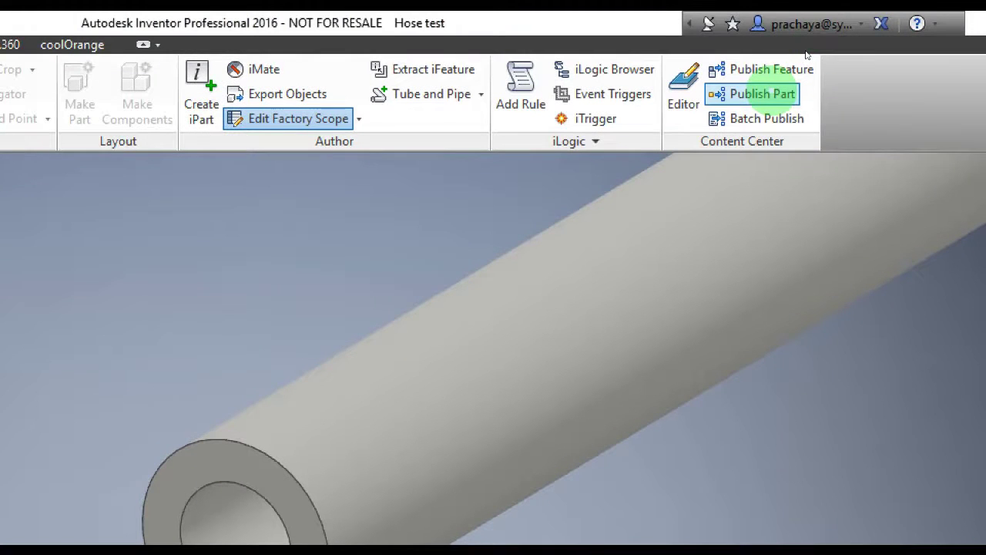
left_click(771, 94)
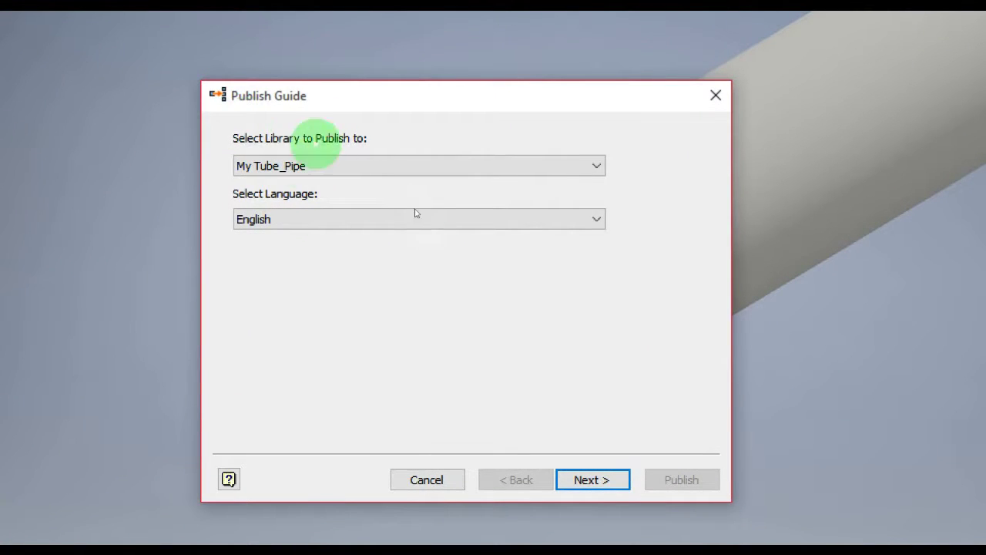
key("Tab")
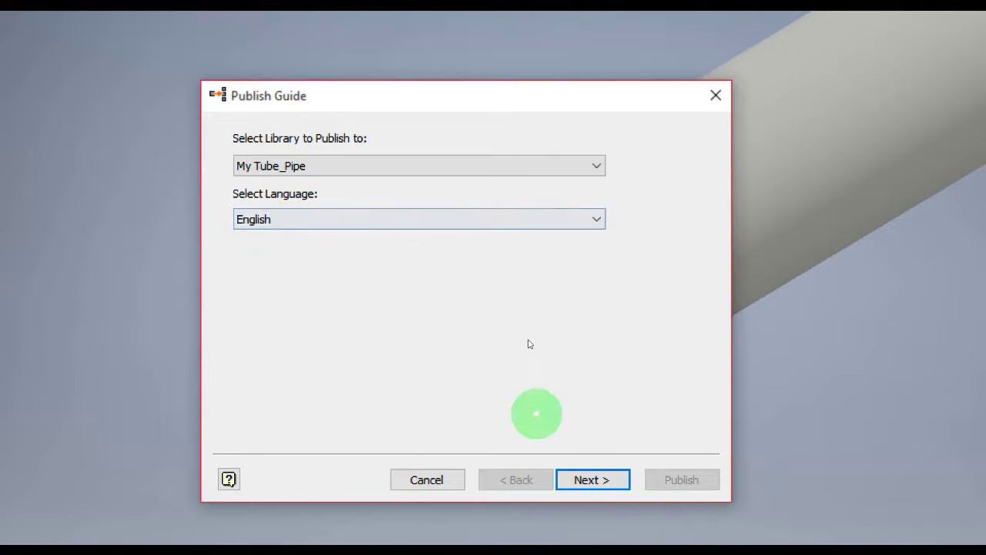
left_click(591, 479)
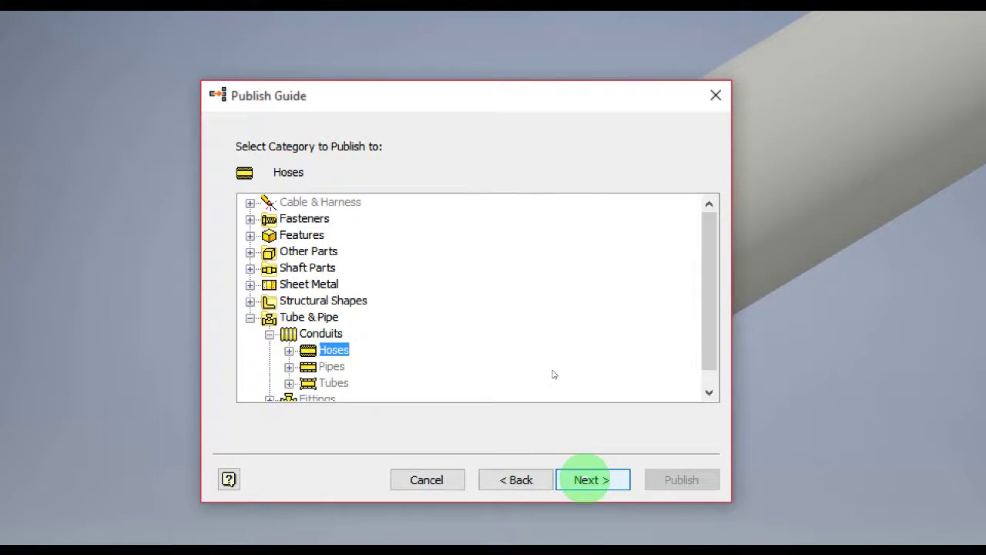
Choose the Hoses category, accept the parameter mapping, and set ND as the family key.
scroll(424, 266, "down", 1)
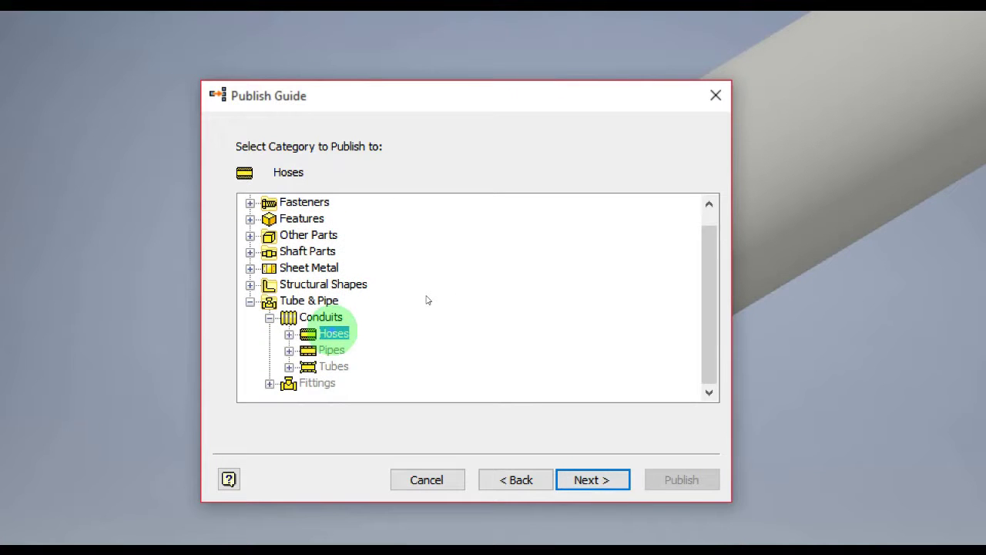
left_click(590, 479)
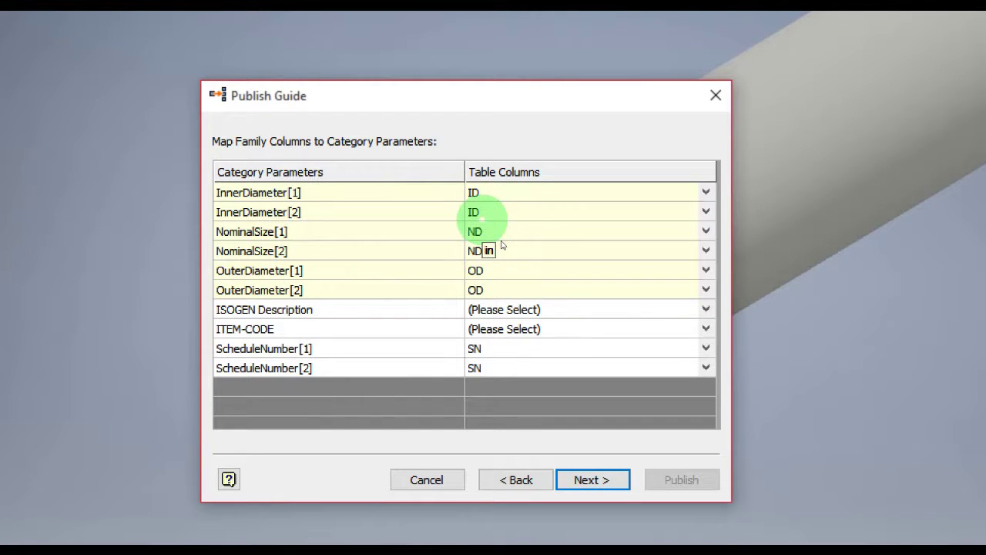
left_click(591, 479)
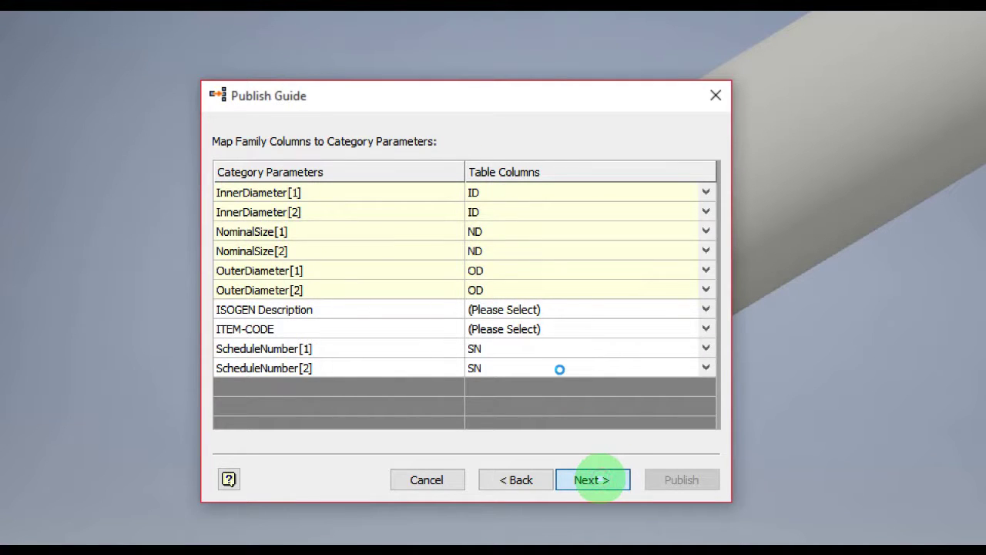
left_click(444, 298)
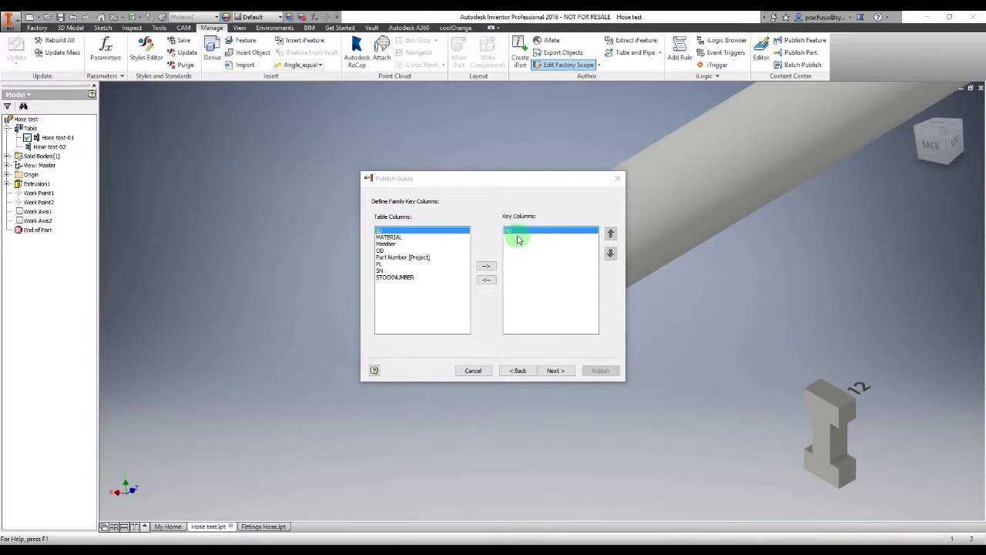
Enter family name Clear Hose, description Water Hose, manufacturer, organization and standard Thailand.
left_click(554, 371)
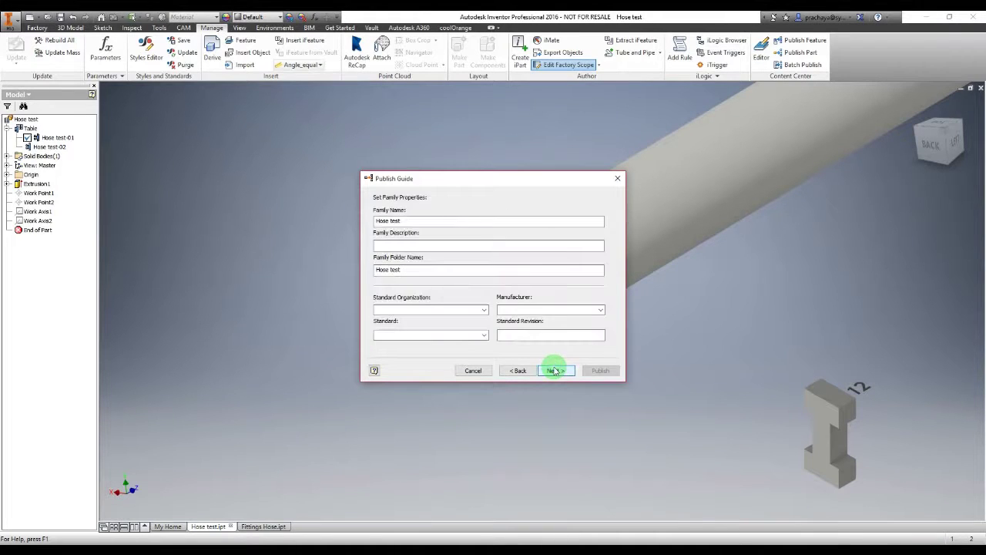
left_click(400, 222)
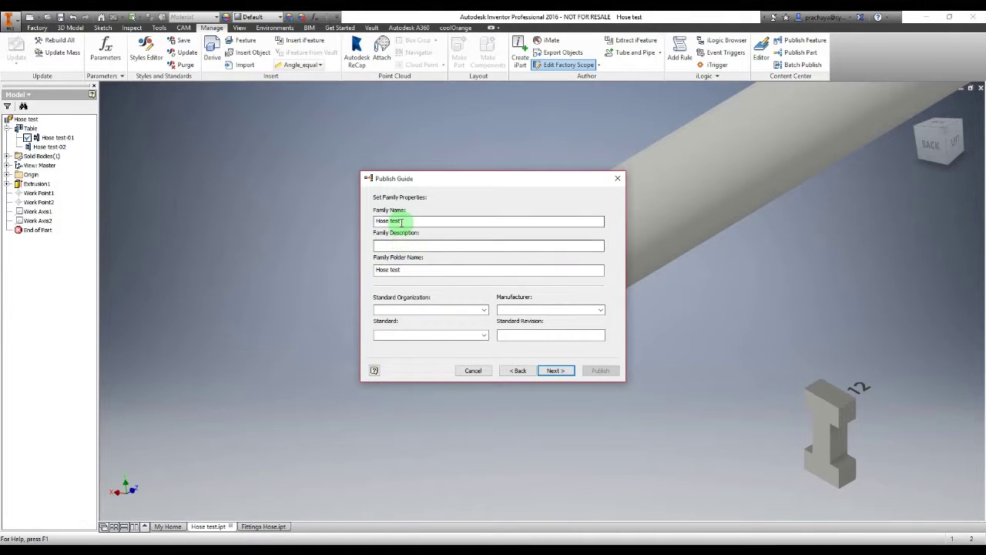
left_click_drag(401, 222, 368, 224)
type("Clear Hose")
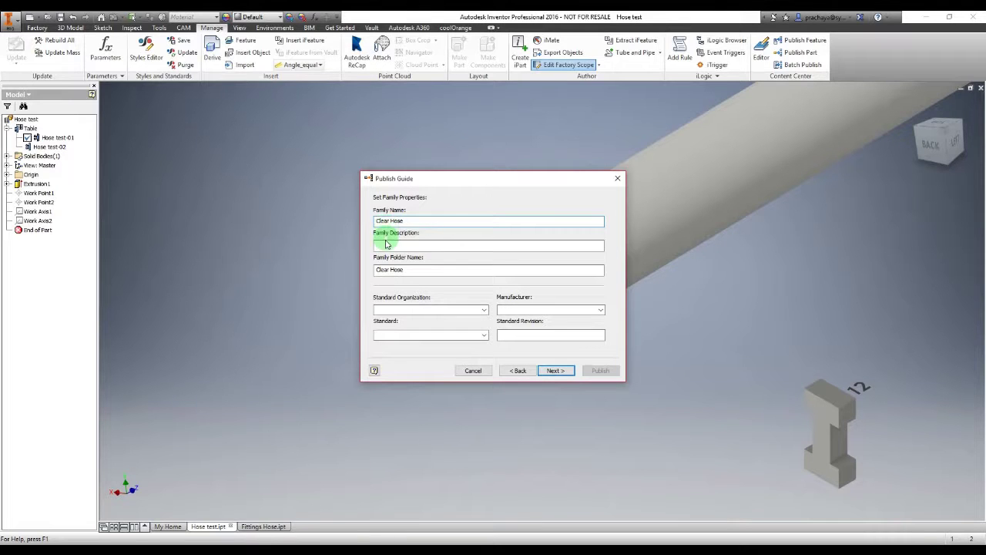
left_click(408, 270)
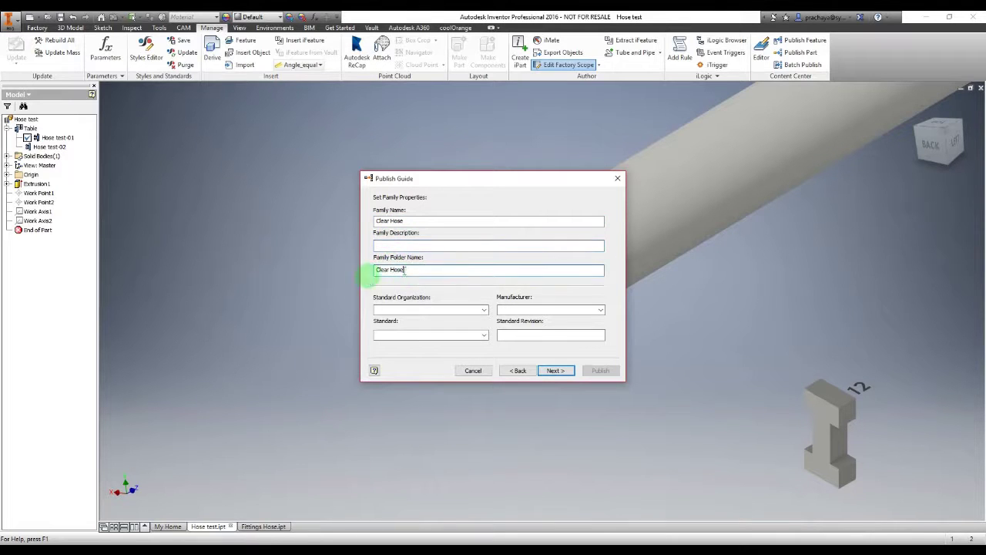
left_click(429, 245)
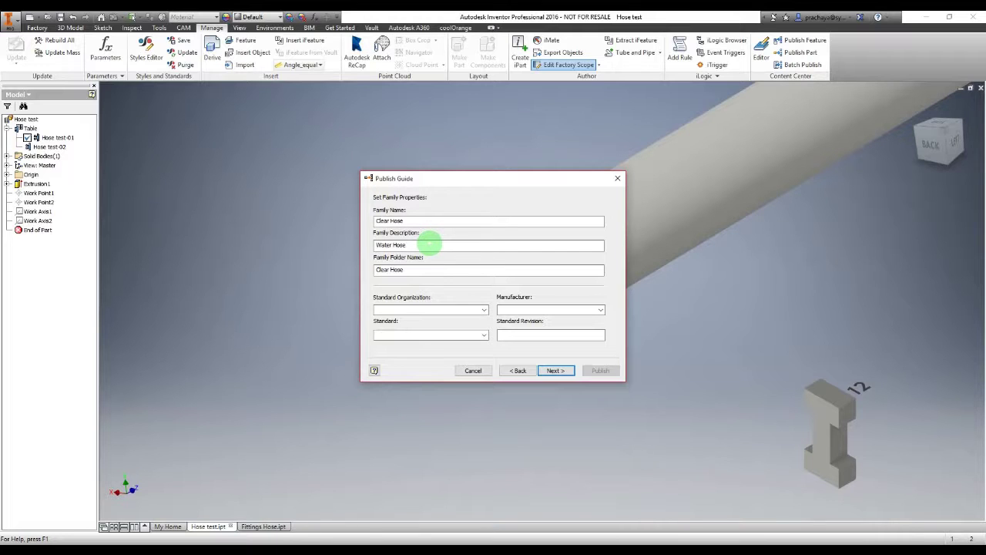
type("Water Hose")
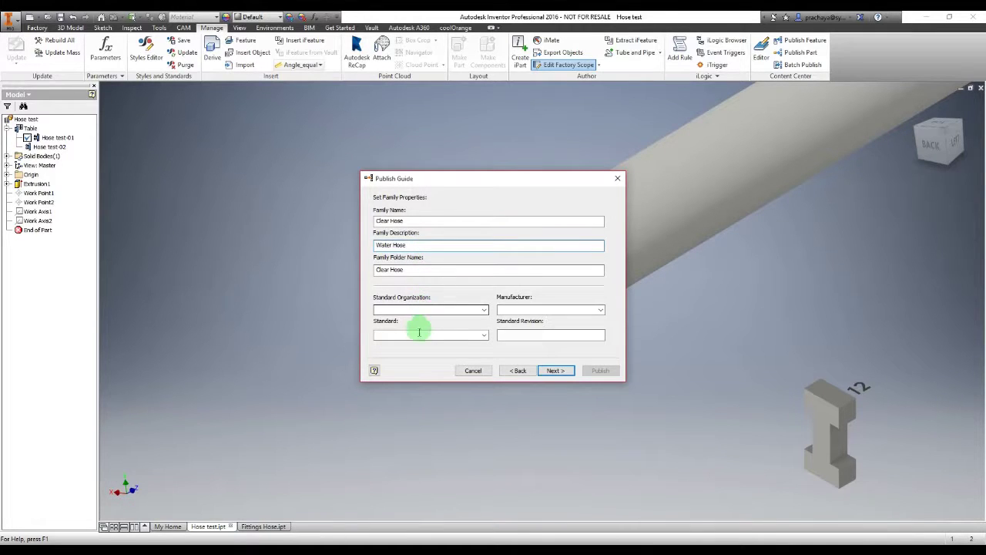
left_click(507, 309)
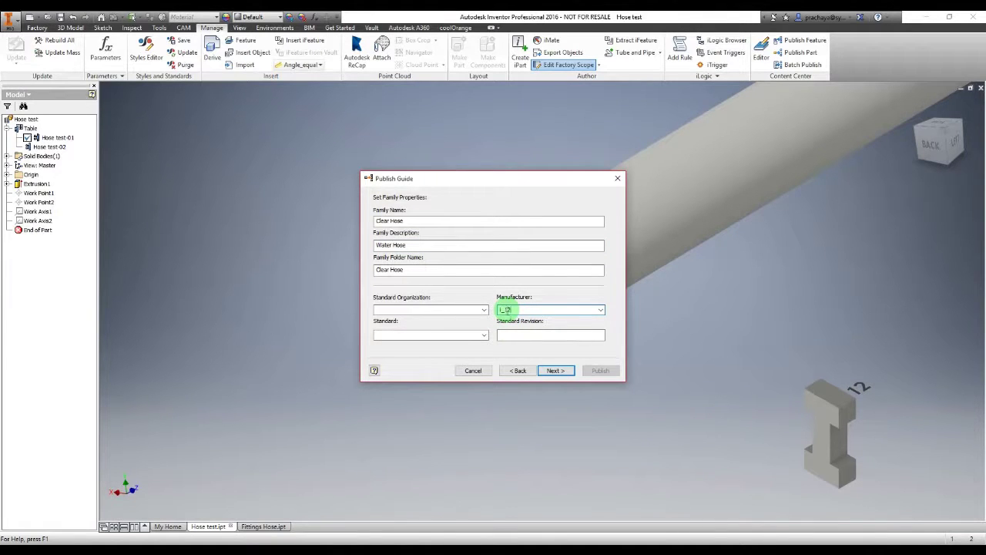
left_click(452, 309)
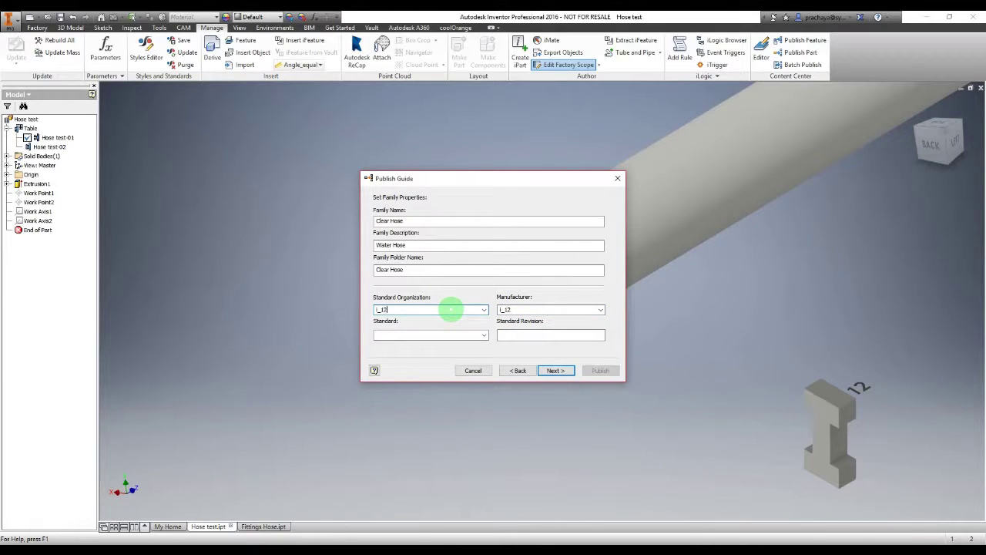
left_click(445, 332)
type("Thailand")
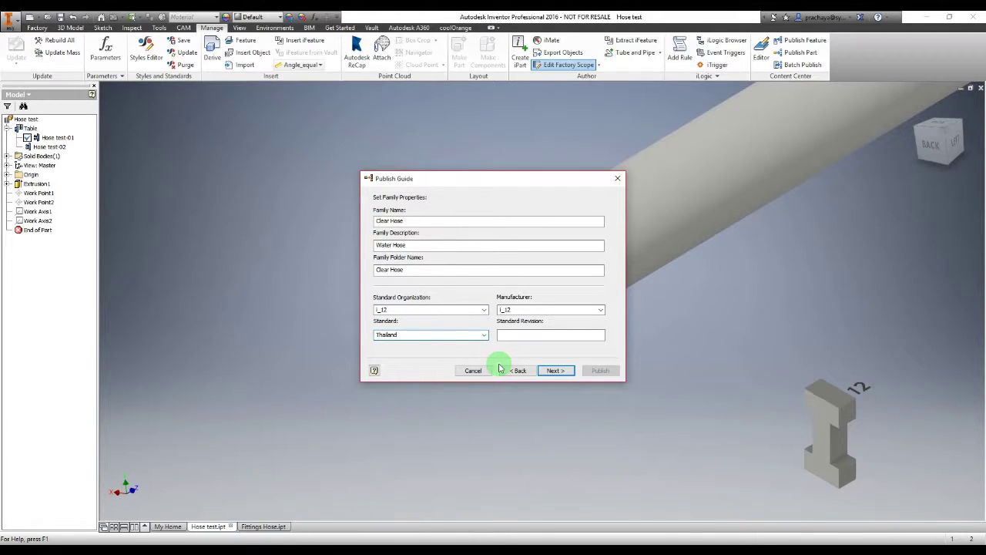
left_click(547, 372)
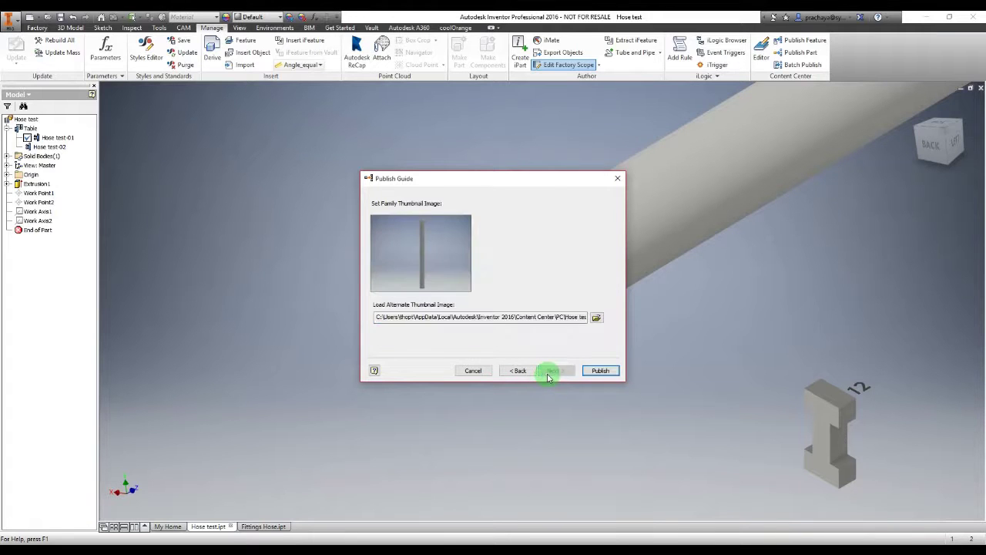
Publish the Clear Hose family to the Content Center, then close the Hose test part.
left_click(601, 371)
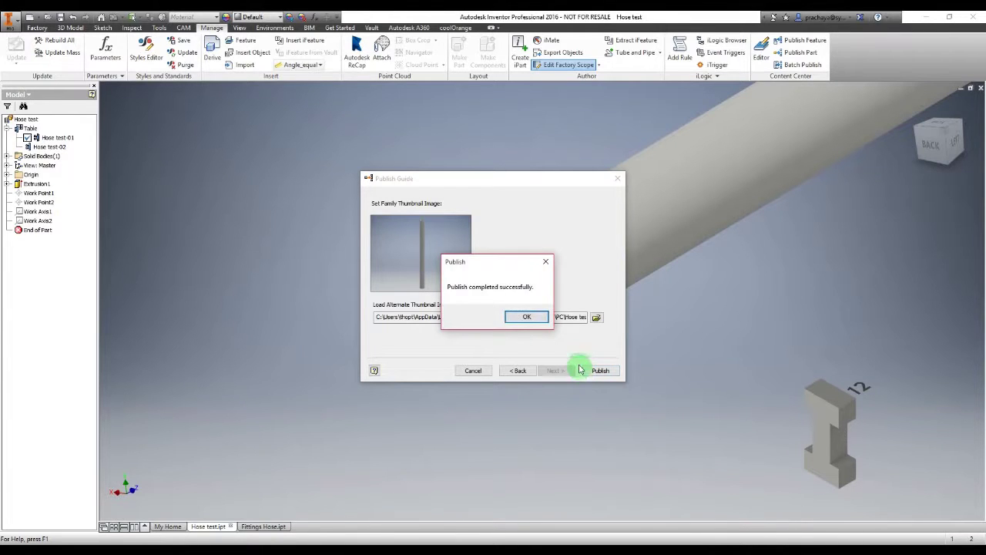
left_click(527, 320)
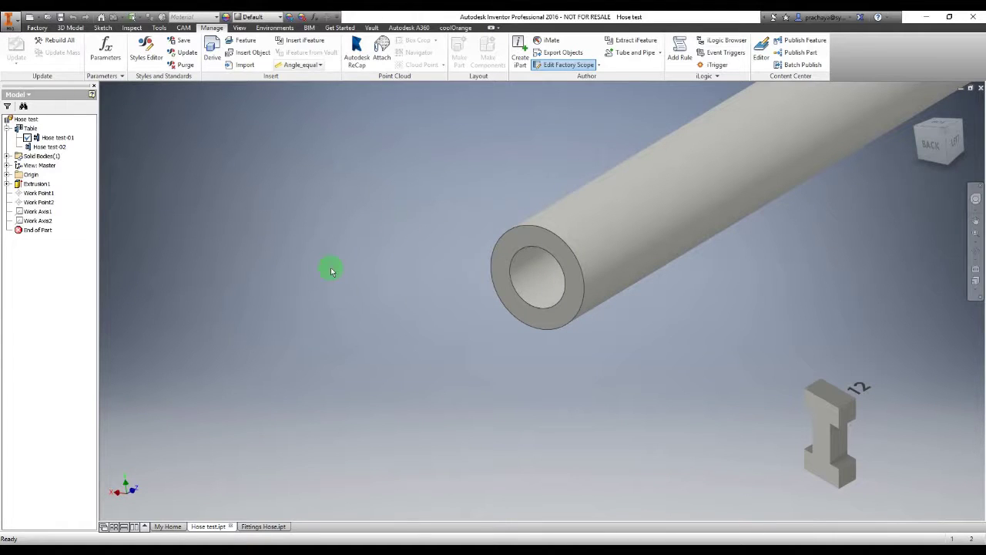
mouse_move(329, 292)
middle_mouse_down("shift")
mouse_move(621, 227)
mouse_move(579, 246)
middle_mouse_up("shift")
key("F6")
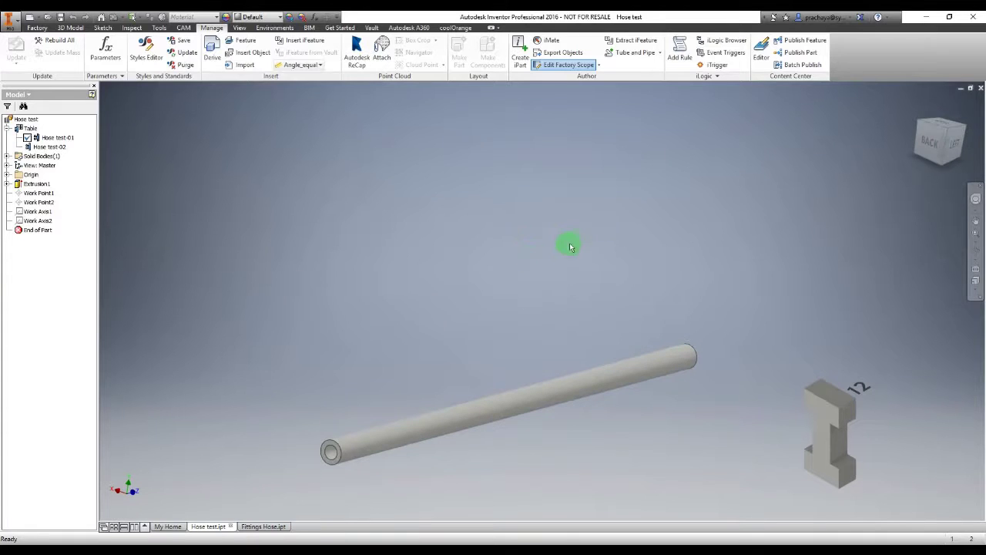
left_click(981, 89)
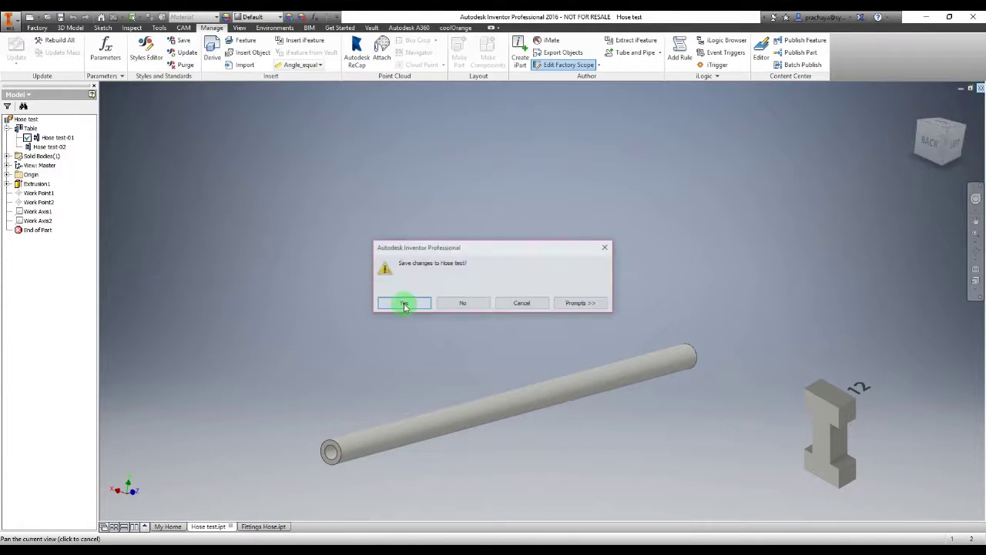
Save Hose test, close Fittings Hose, and add a new Flexible Hose style named Water Hose.
left_click(420, 299)
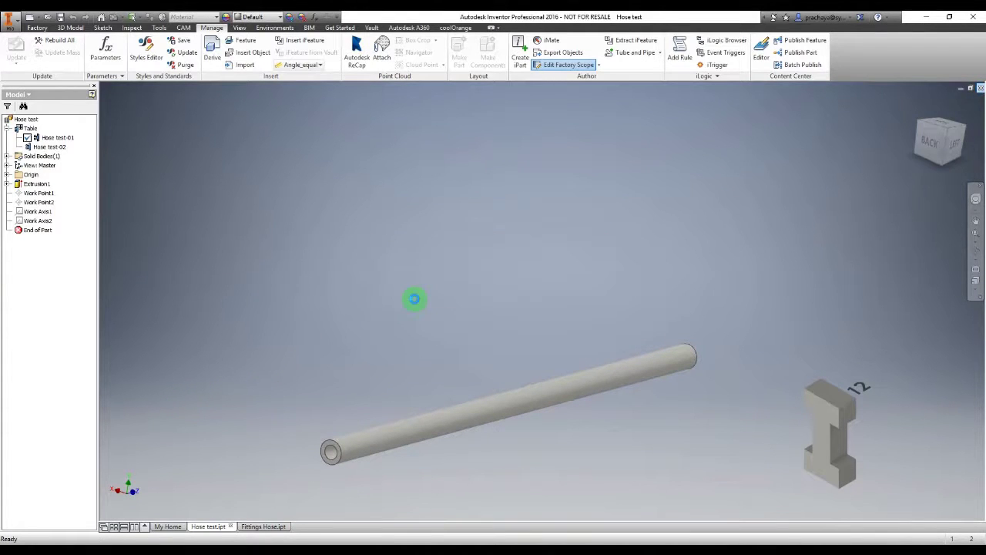
left_click(981, 90)
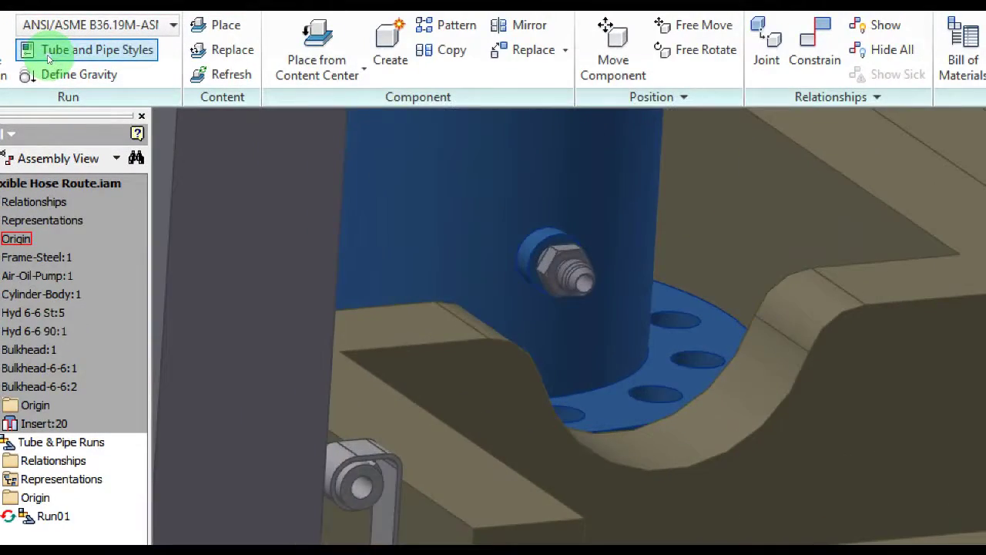
left_click(48, 58)
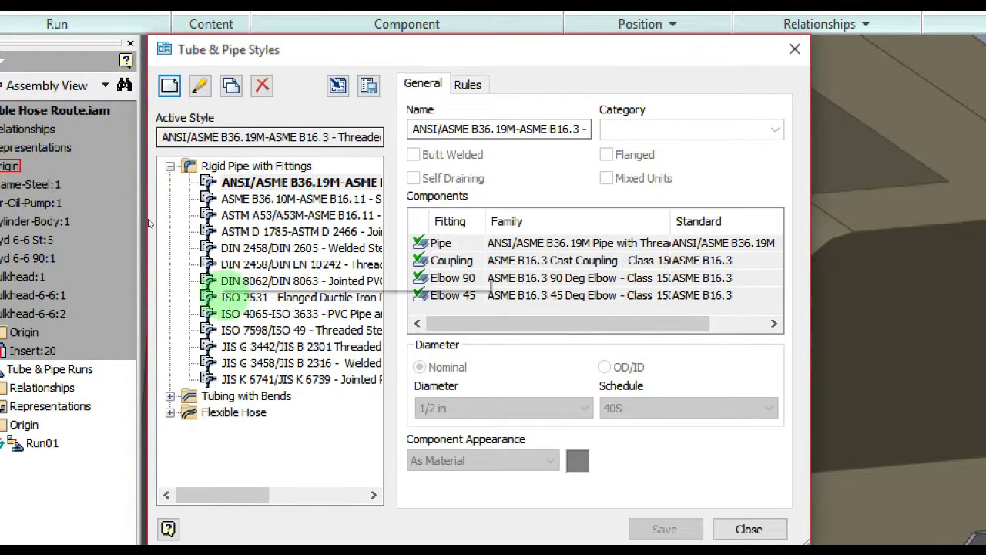
left_click(231, 414)
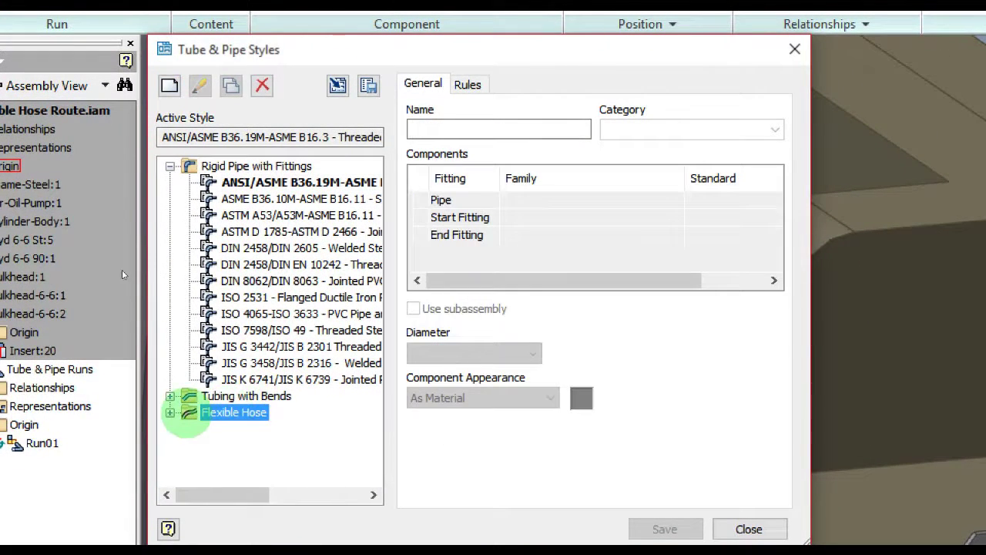
left_click(169, 412)
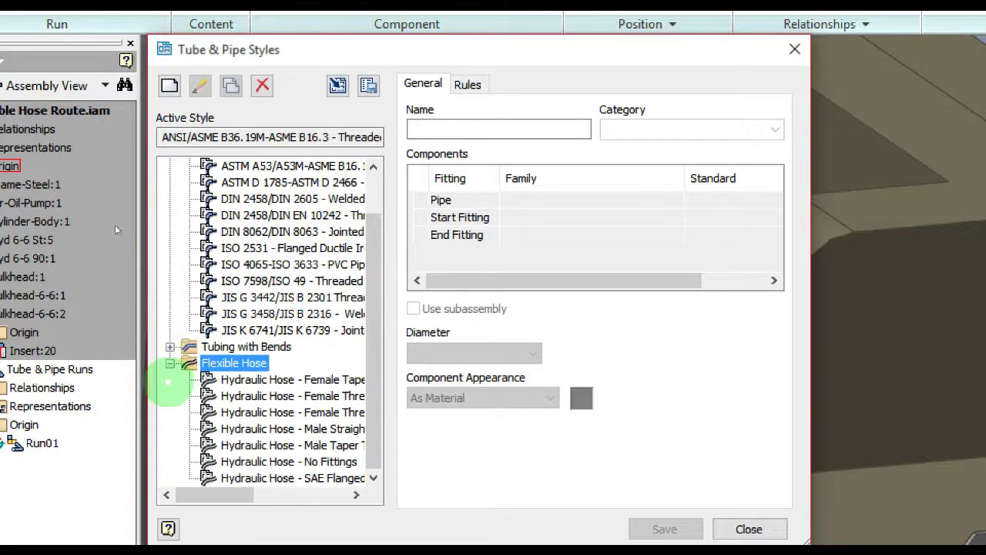
left_click(169, 85)
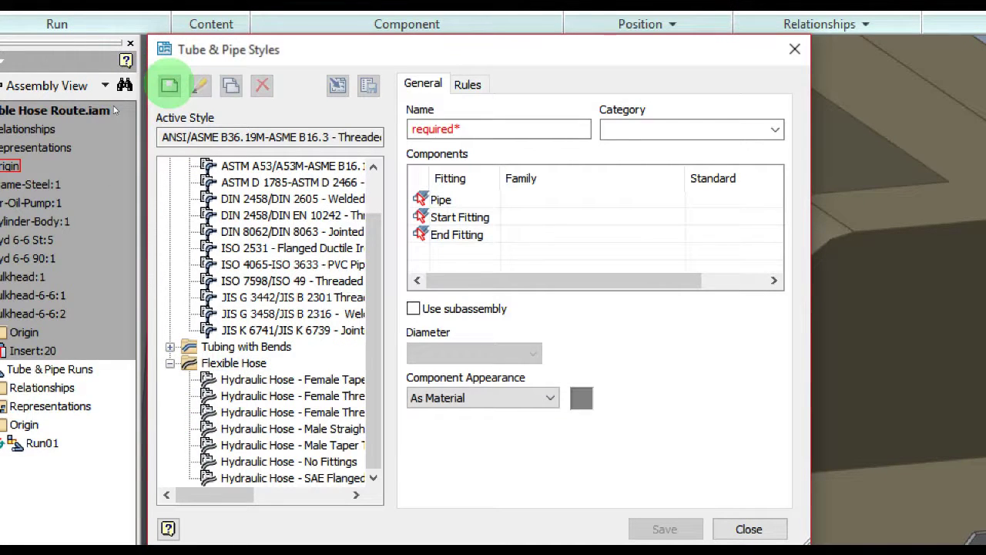
double_click(485, 131)
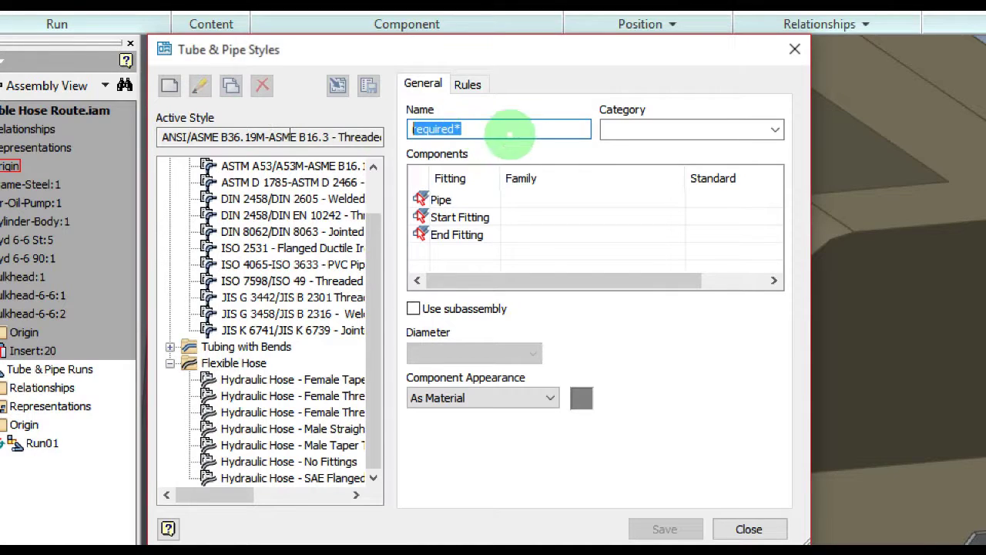
type("Water Hose")
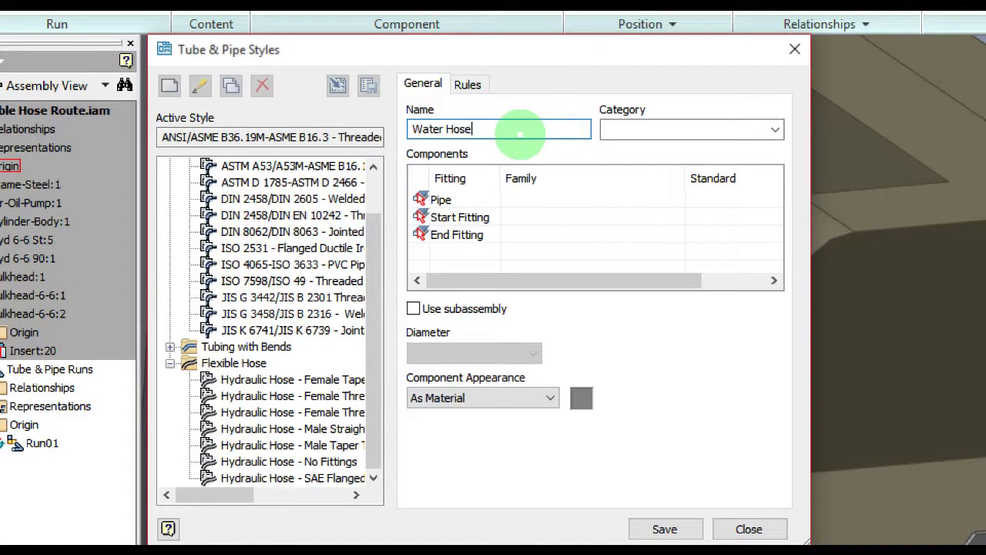
left_click(694, 129)
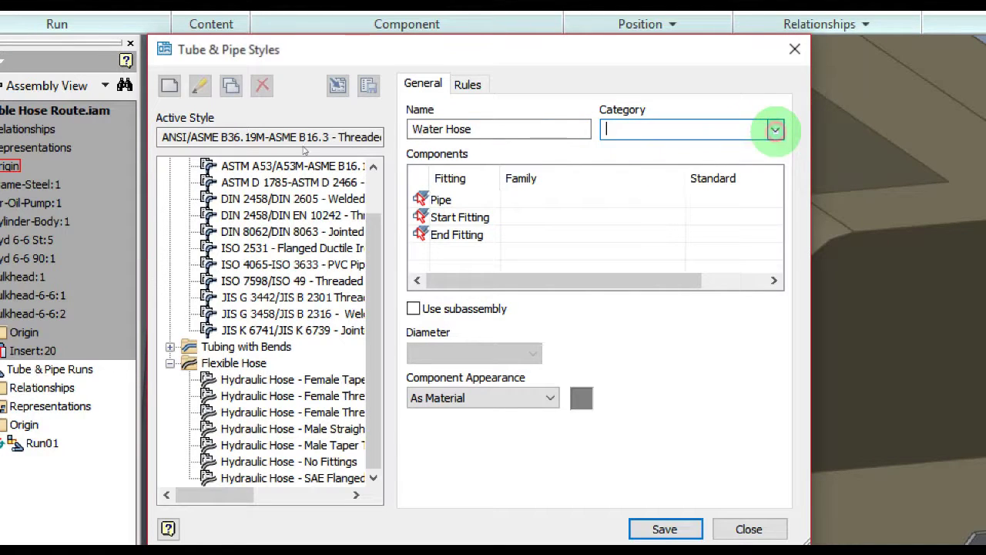
Set Water Hose's Pipe component to Clear Hose, 3/8 in diameter, As Material appearance.
left_click(524, 198)
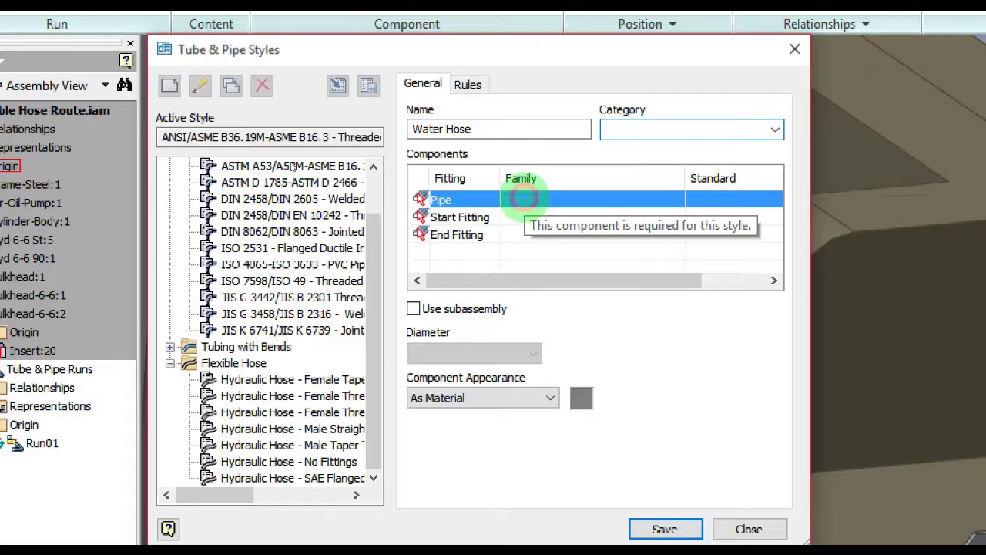
double_click(524, 199)
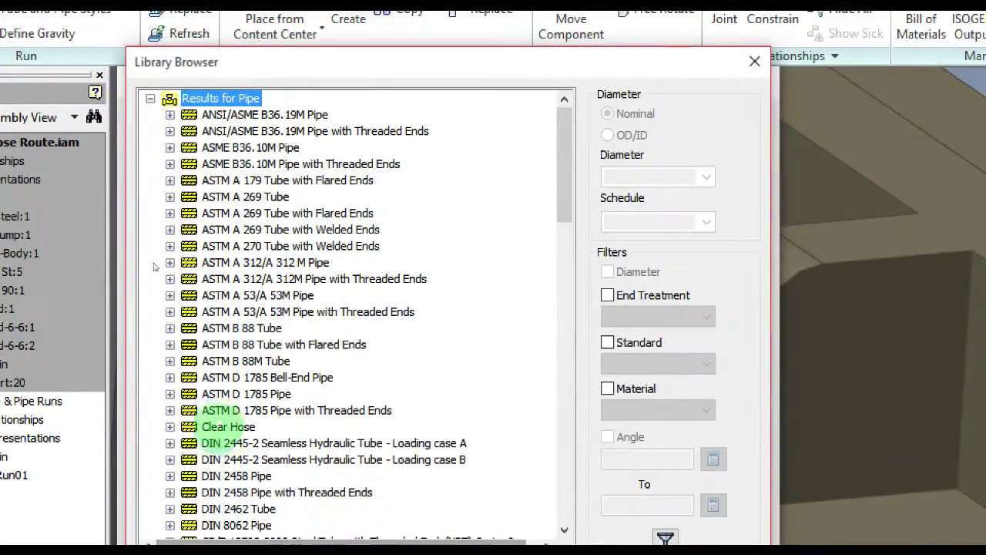
left_click(228, 426)
left_click(170, 426)
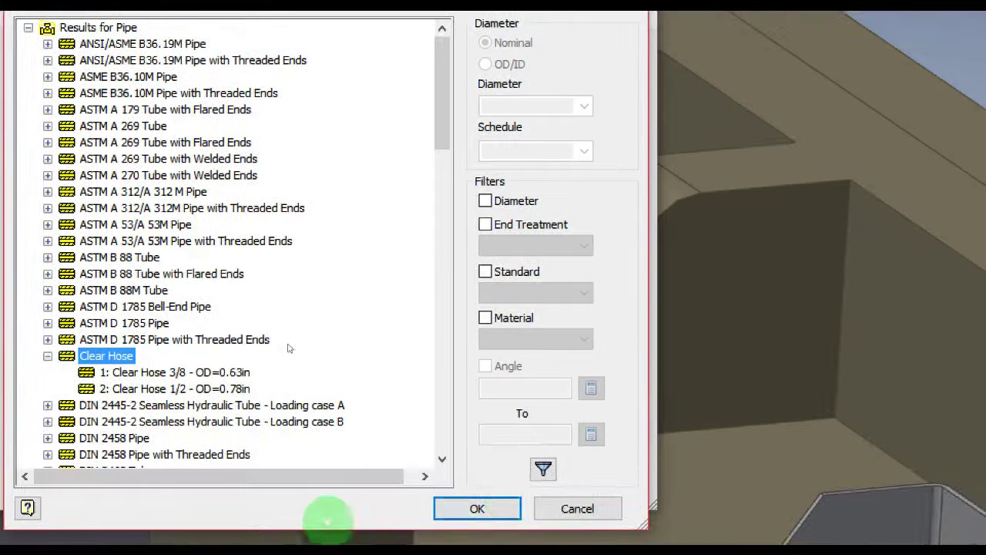
left_click(486, 510)
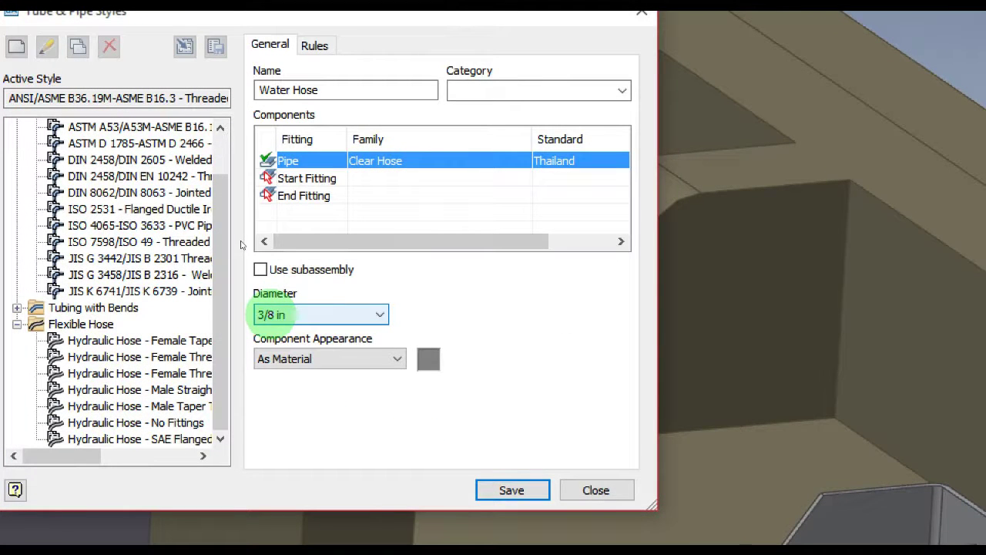
key("Tab")
left_click(283, 359)
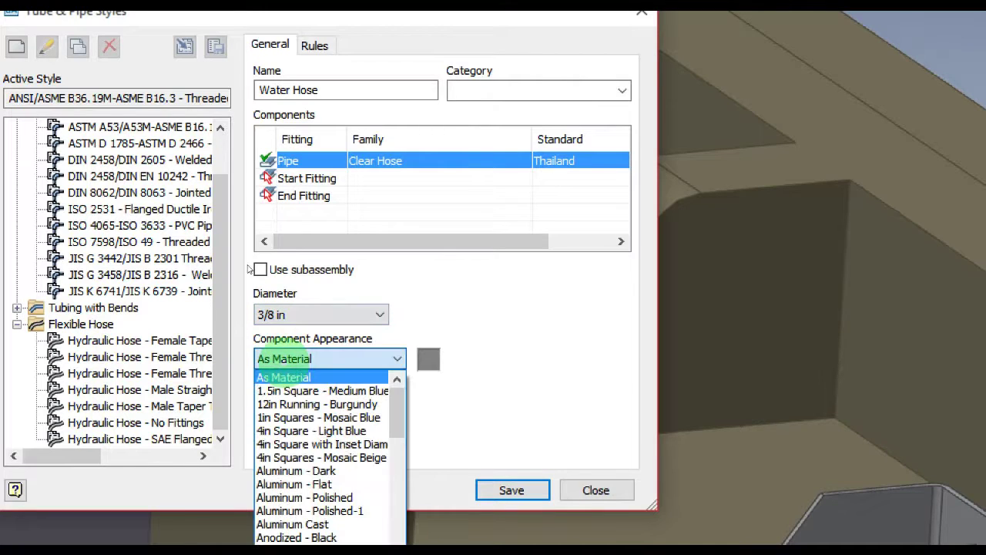
left_click(249, 268)
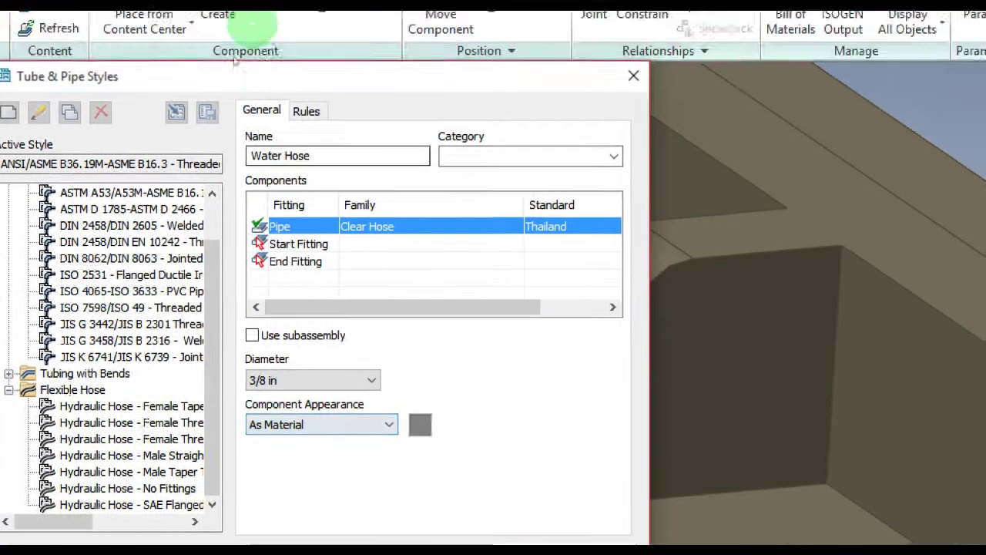
Keep the 0.500 in minimum bend radius and enter a 1.000 in hose round-up value.
left_click(309, 120)
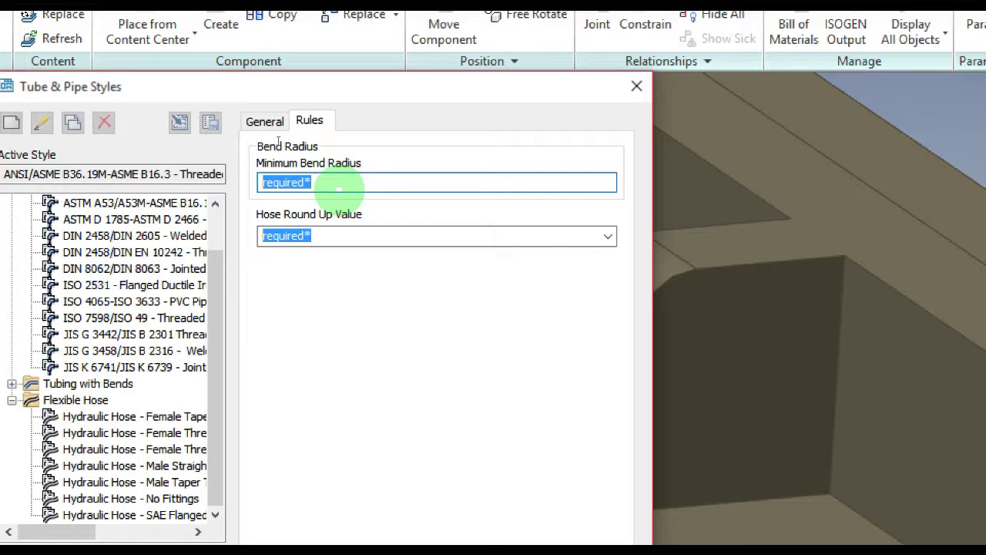
type("0.5")
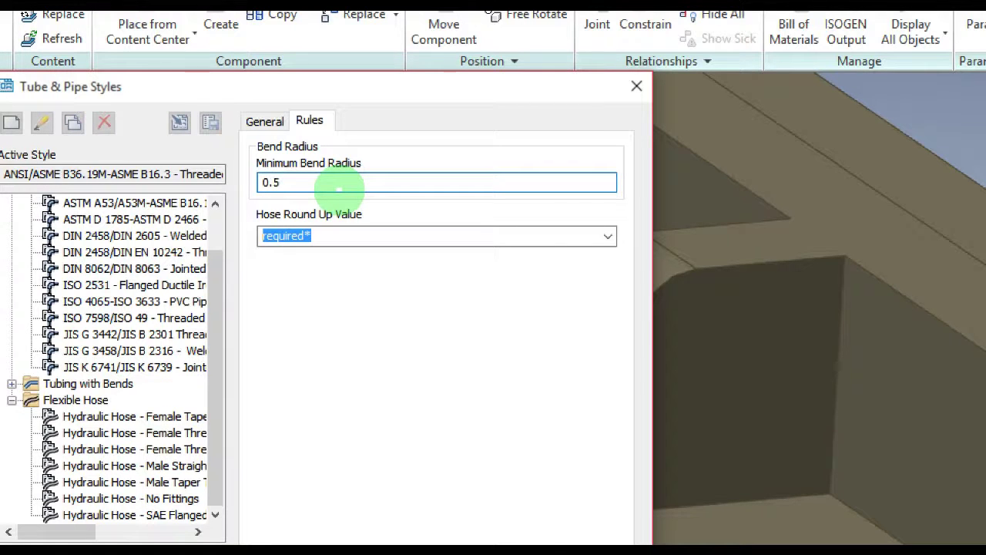
key("Return")
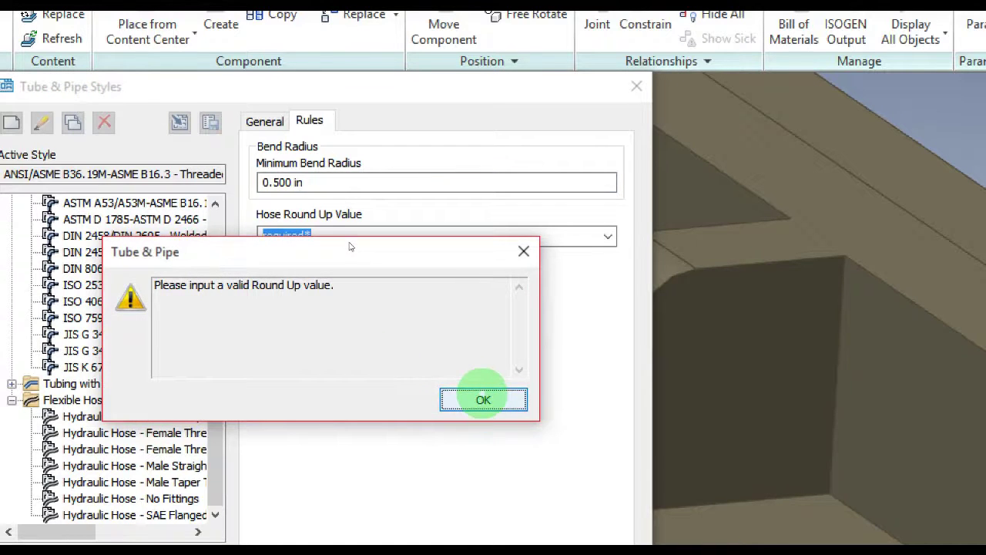
left_click(483, 399)
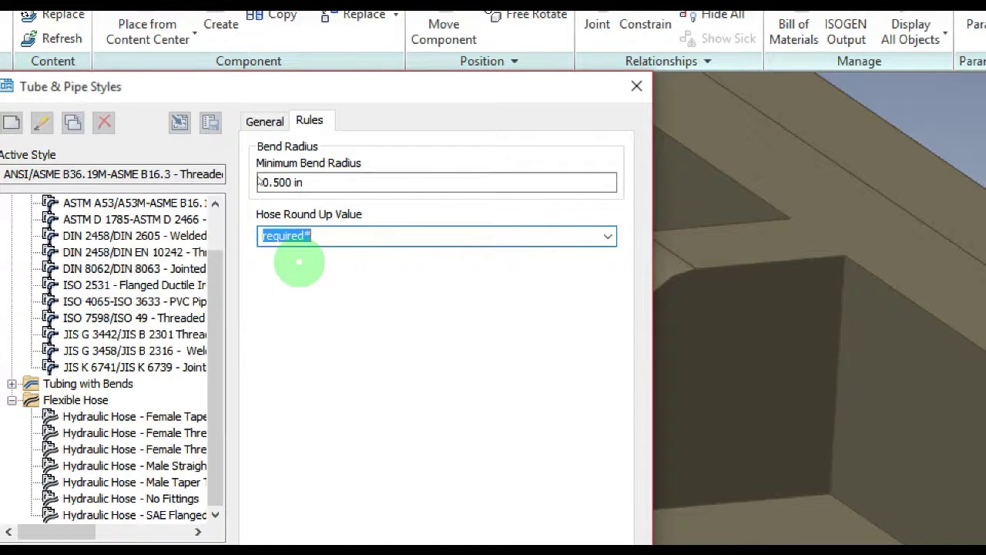
type("1.000 in")
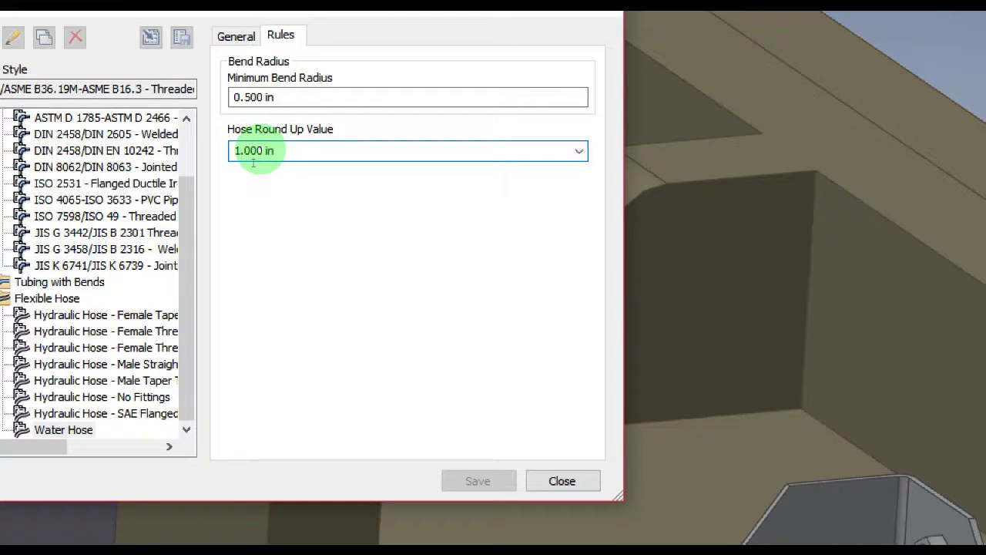
left_click(235, 35)
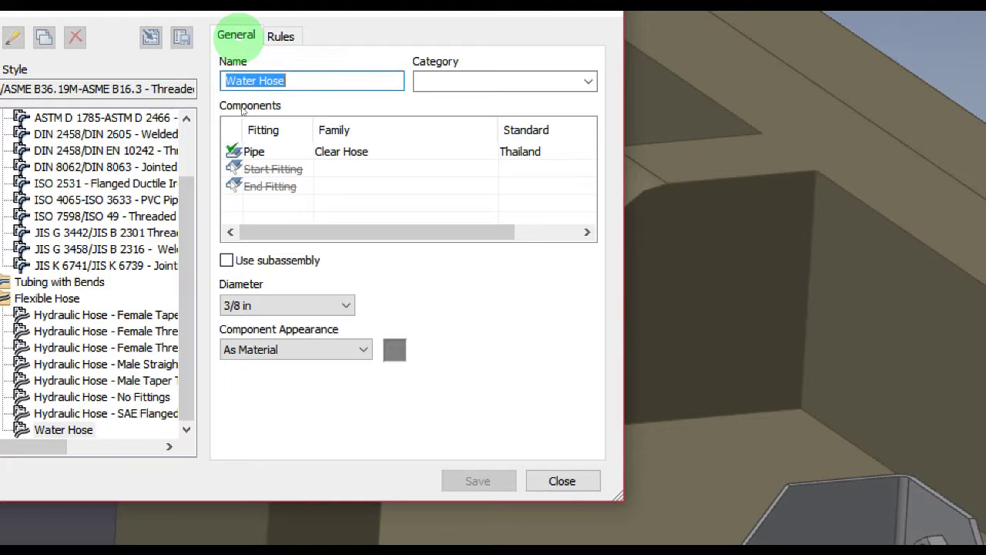
Suppress the Start Fitting and End Fitting so only the Clear Hose pipe remains.
right_click(286, 172)
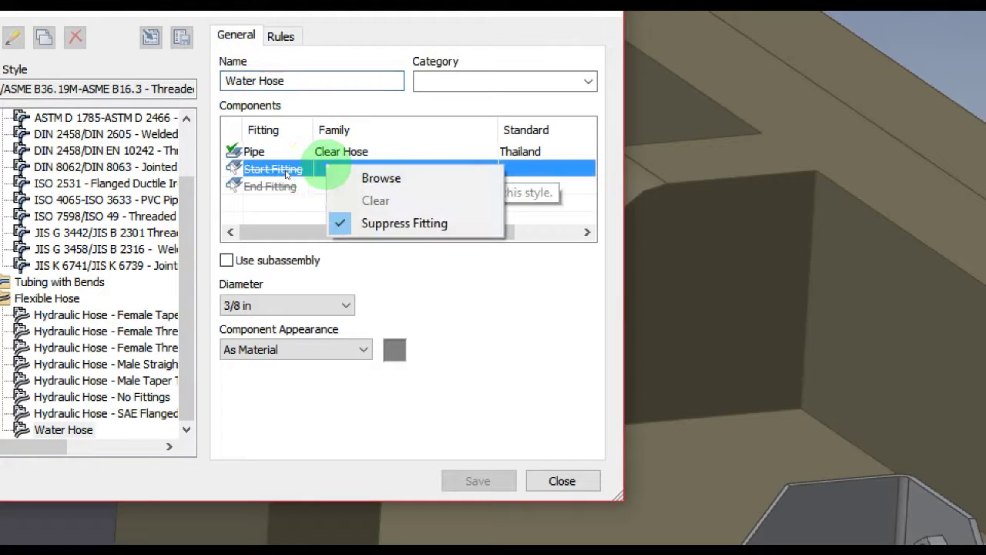
left_click(347, 222)
right_click(356, 186)
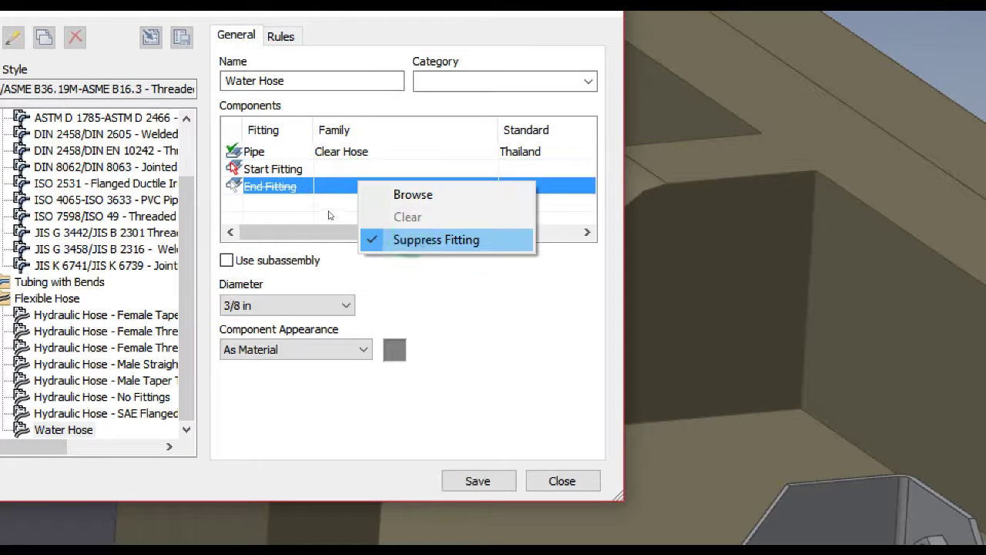
left_click(409, 239)
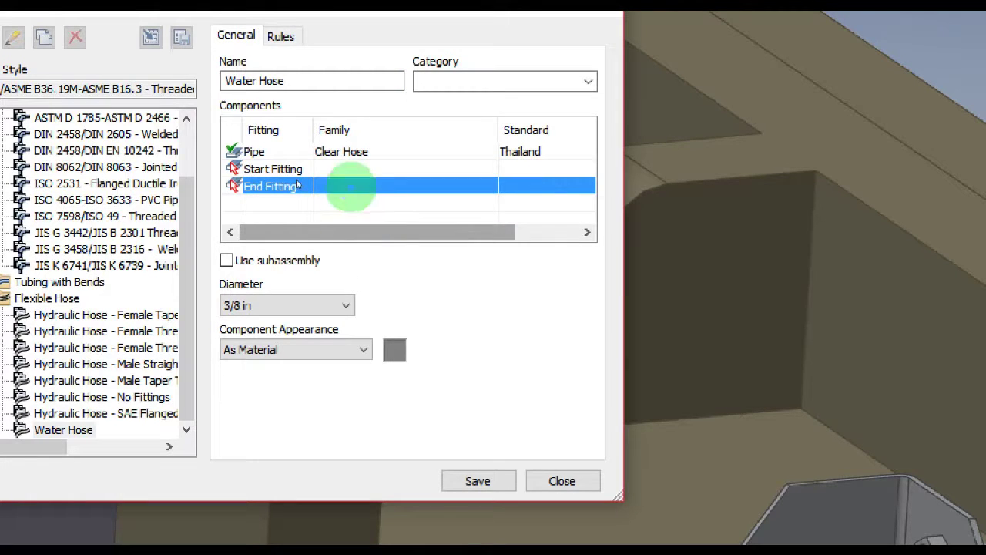
right_click(331, 171)
left_click(354, 224)
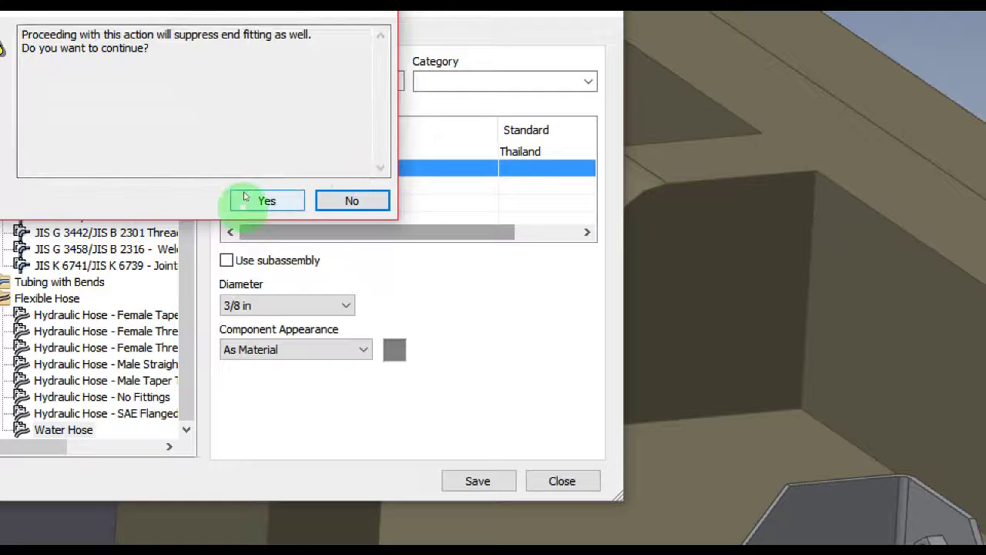
left_click(245, 197)
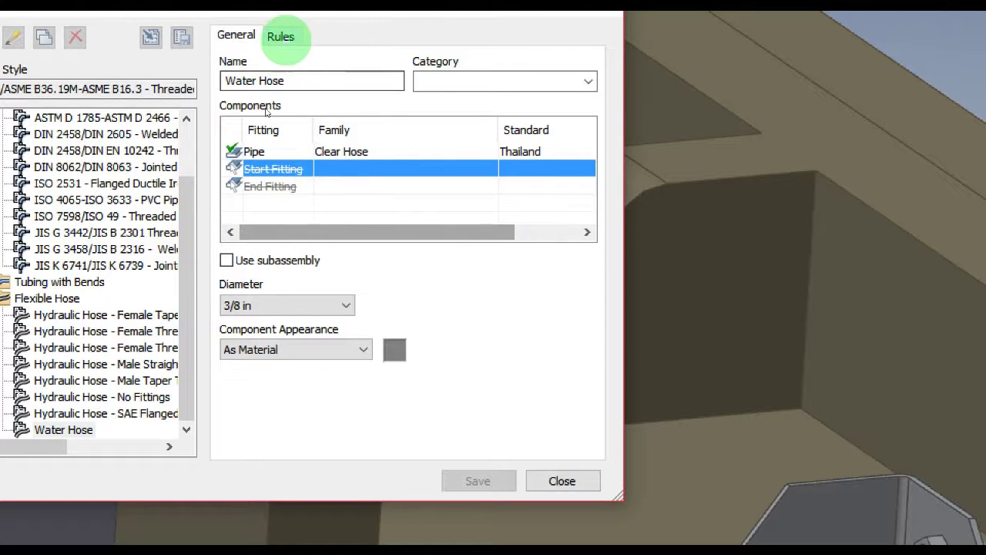
left_click(280, 36)
left_click(238, 45)
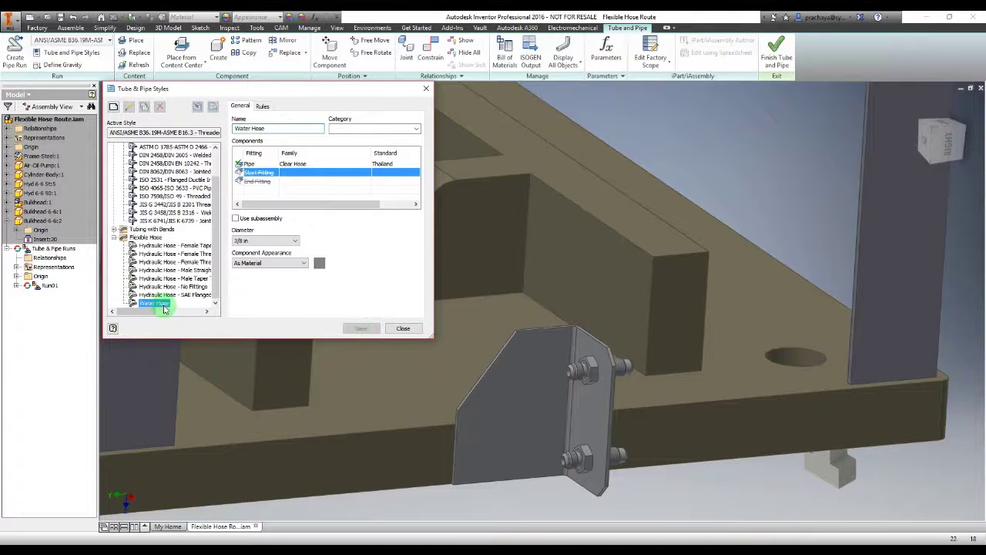
Close the styles dialog, activate Run01 for editing, and make Water Hose the active style.
left_click(402, 328)
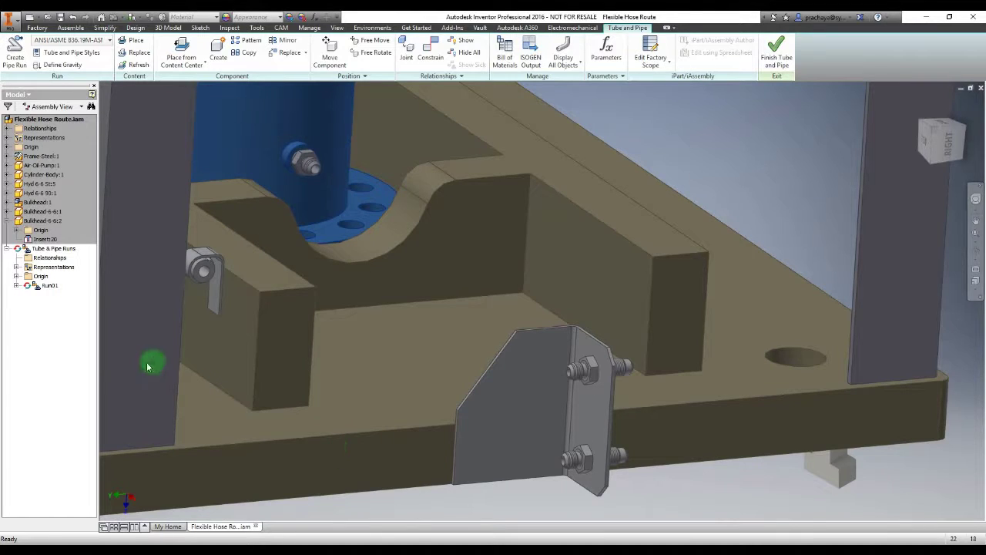
left_click(44, 288)
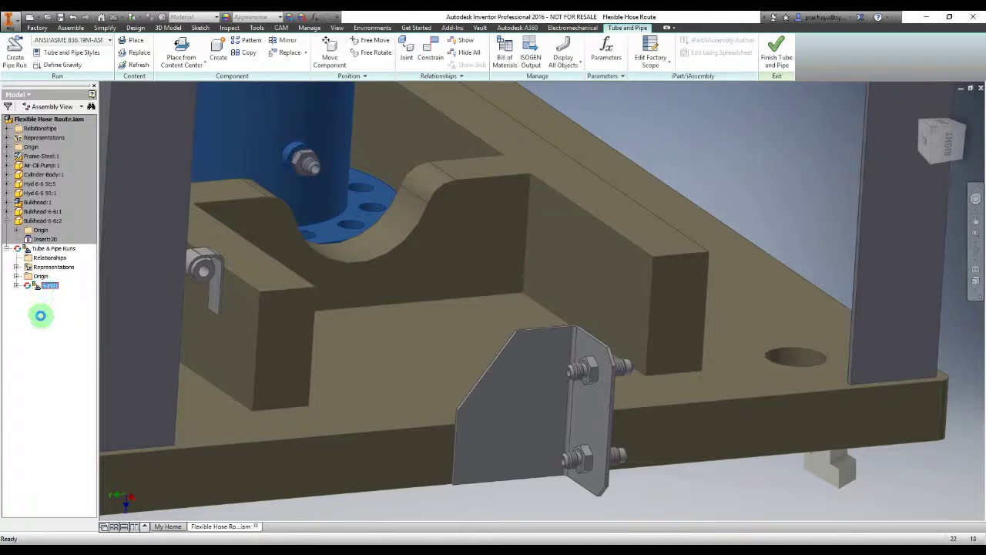
double_click(40, 317)
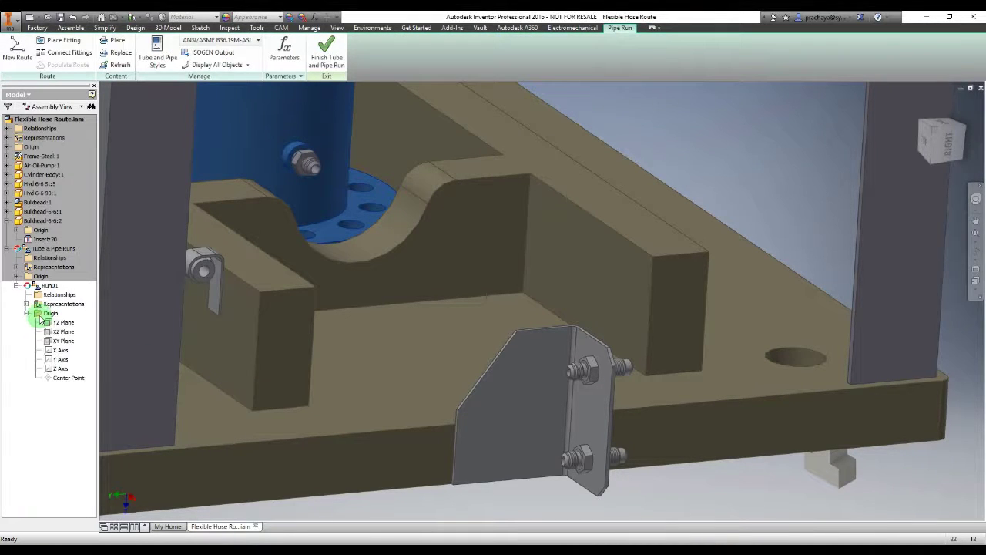
left_click(198, 40)
scroll(210, 127, "down", 2)
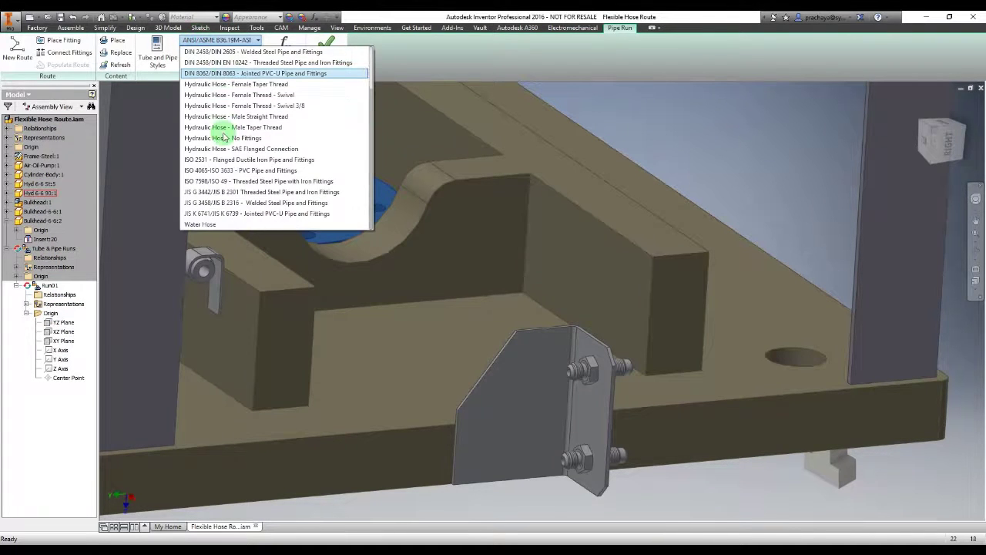
left_click(215, 225)
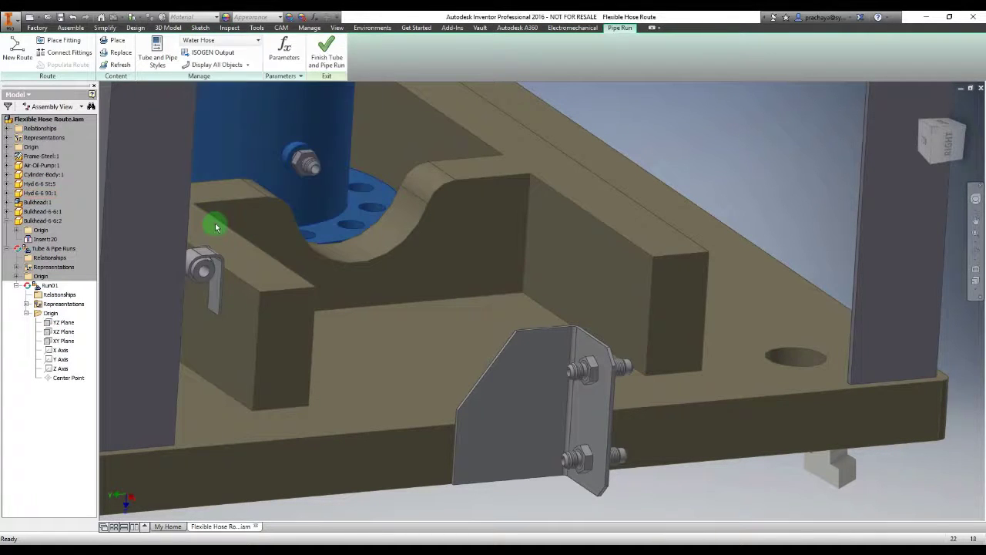
Create a new route with its default name and begin sketching its path.
left_click(18, 57)
left_click(228, 156)
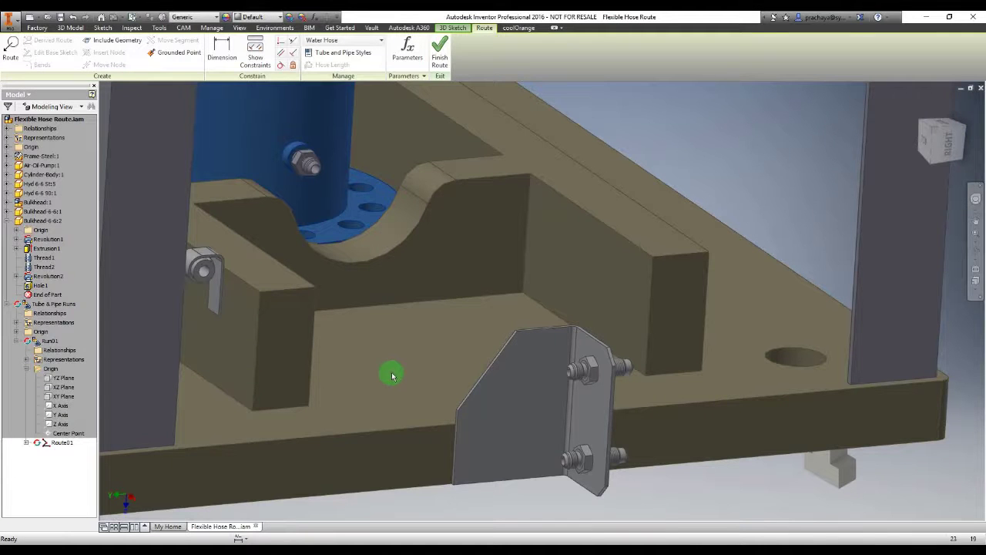
left_click(11, 47)
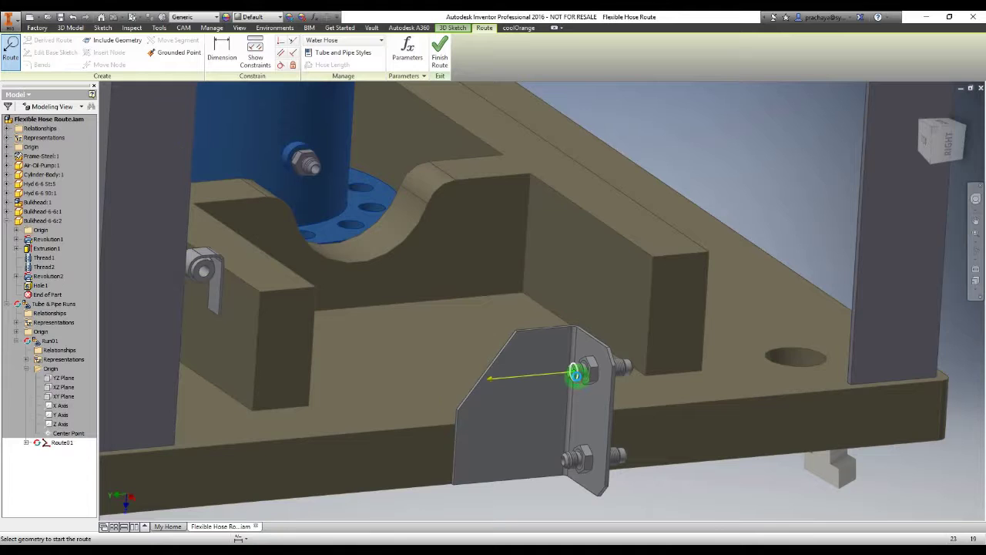
Place five route points from the bracket bolt hole, above the base plate, to the flange fitting.
left_click(576, 374)
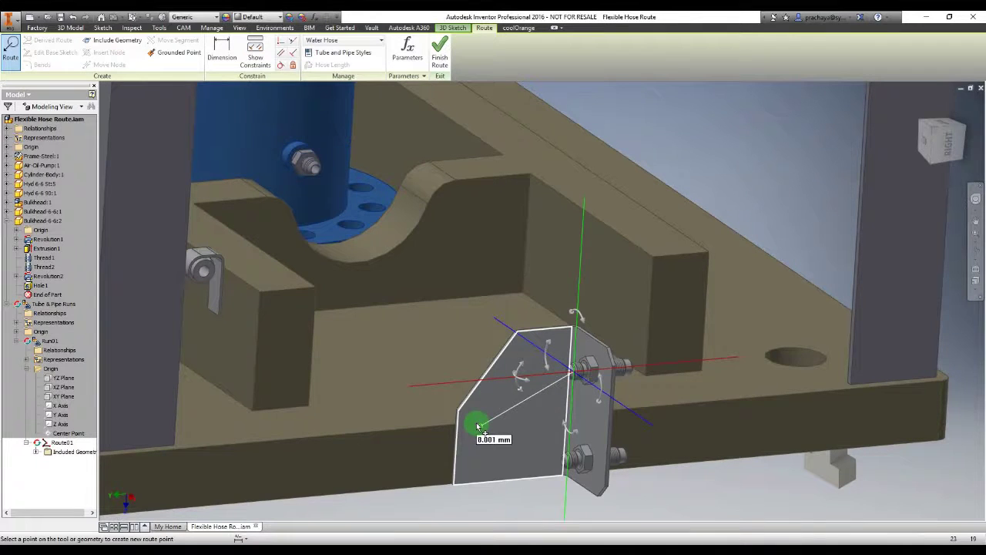
left_click(476, 424)
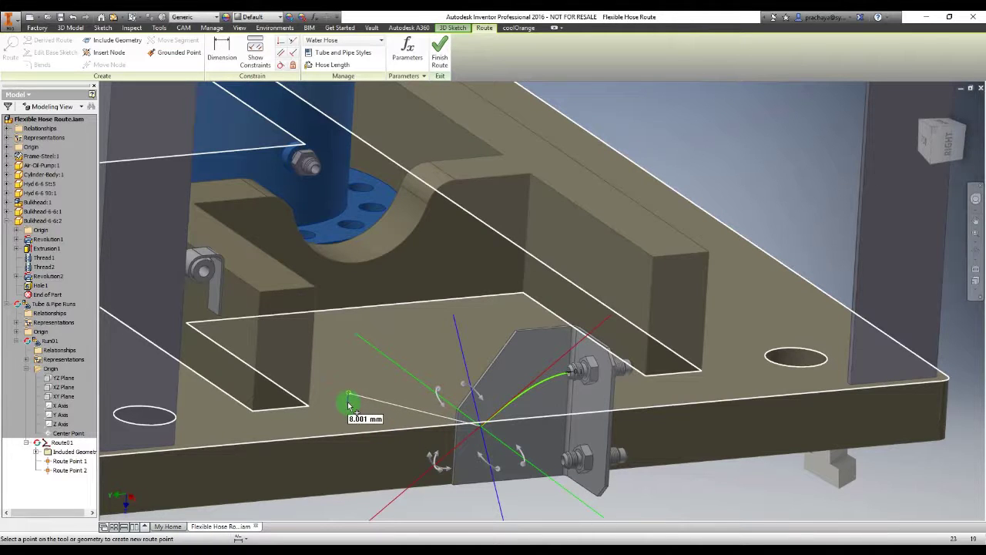
right_click(348, 401)
left_click(342, 399)
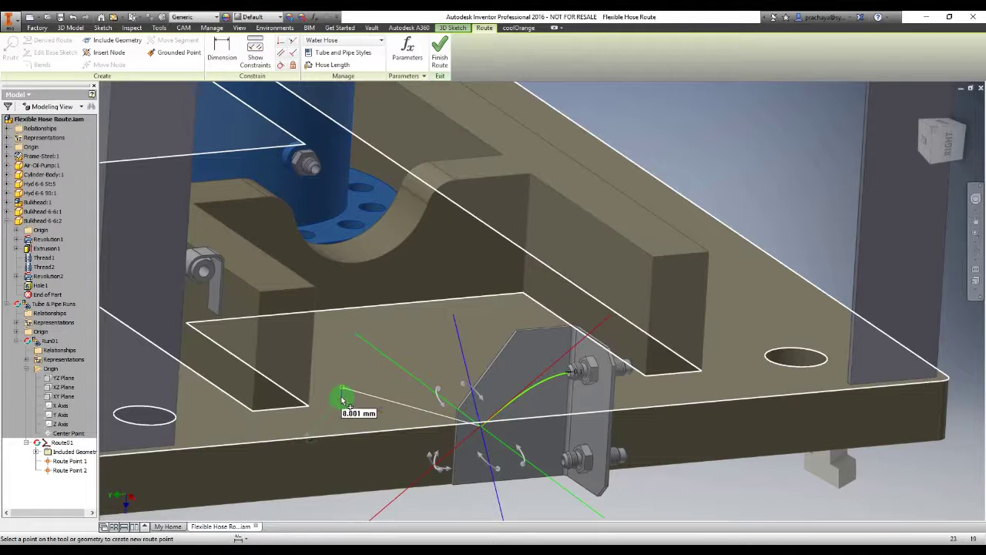
left_click(343, 398)
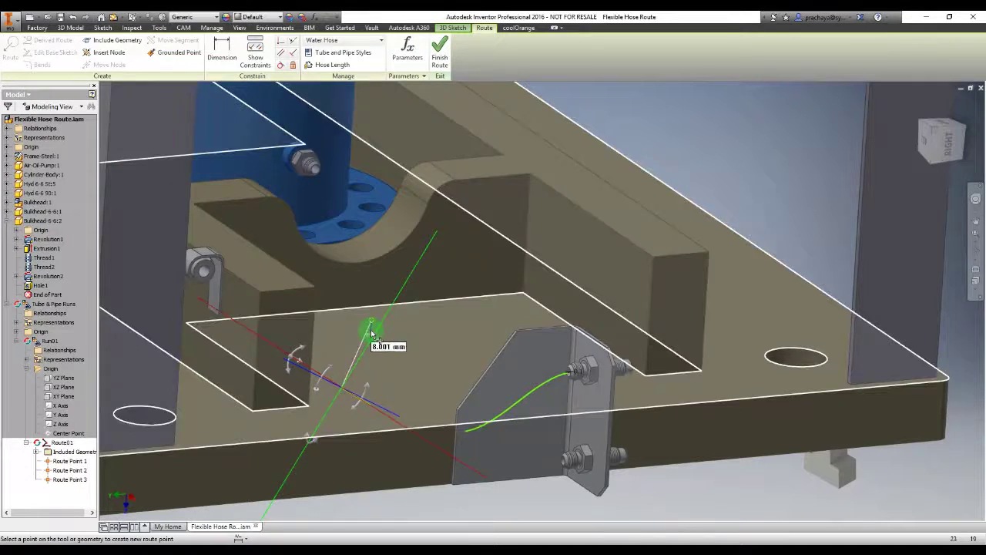
left_click(353, 264)
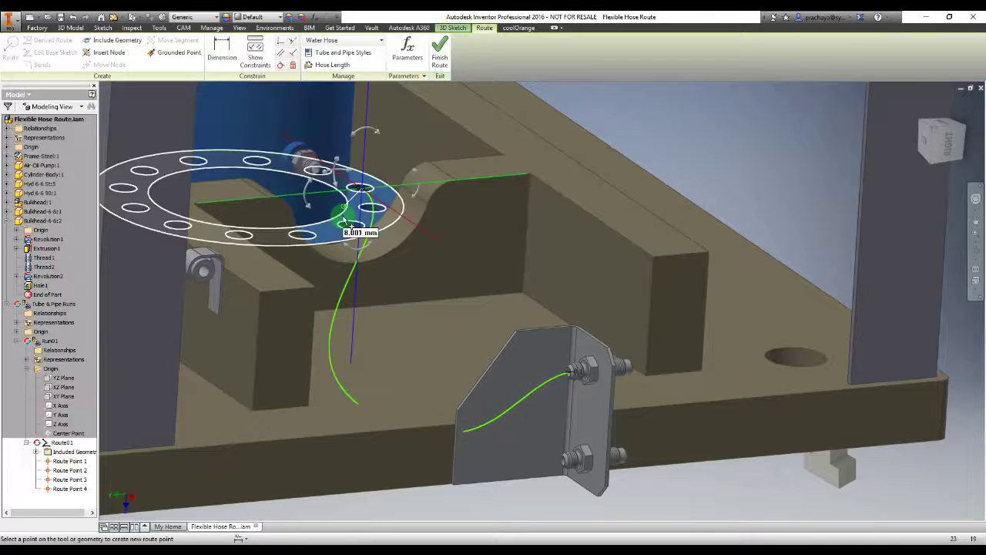
left_click(313, 173)
right_click(309, 171)
left_click(330, 175)
left_click(439, 61)
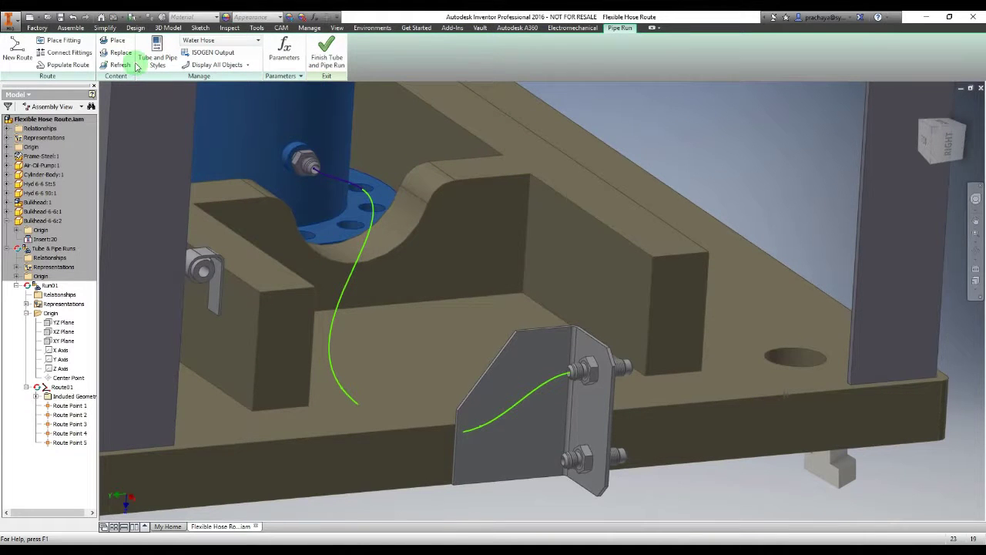
Populate Route01 with a solid Water Hose flexible hose from bracket to flange.
left_click(68, 65)
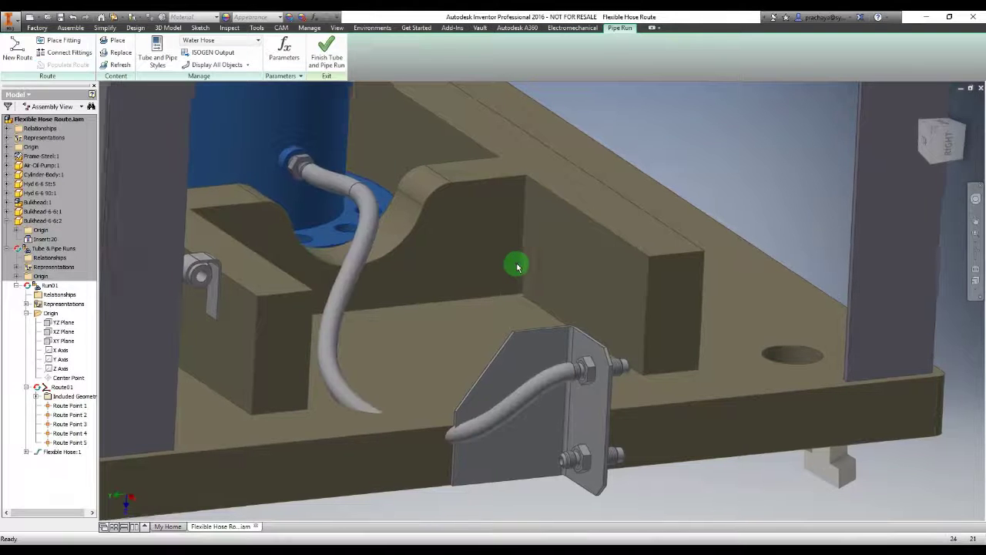
key("F5")
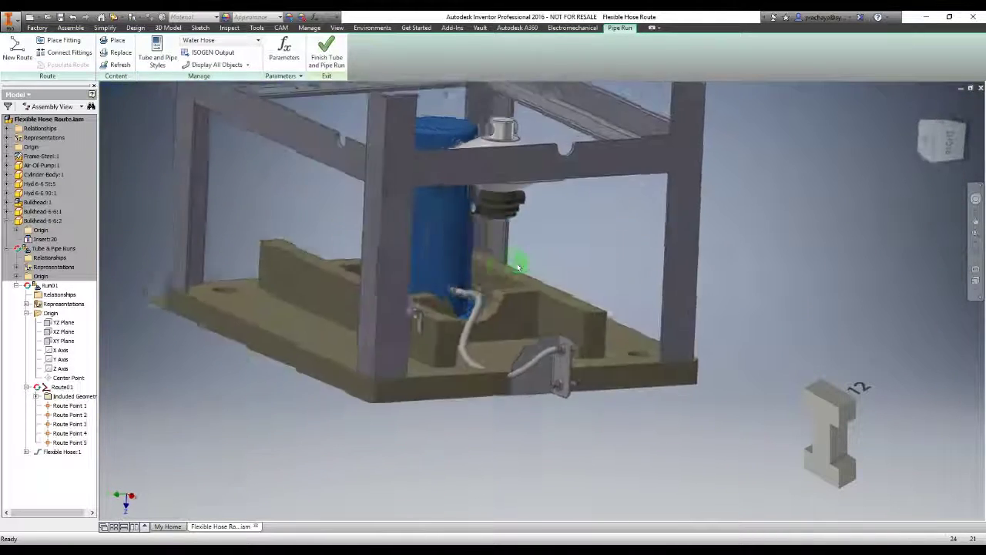